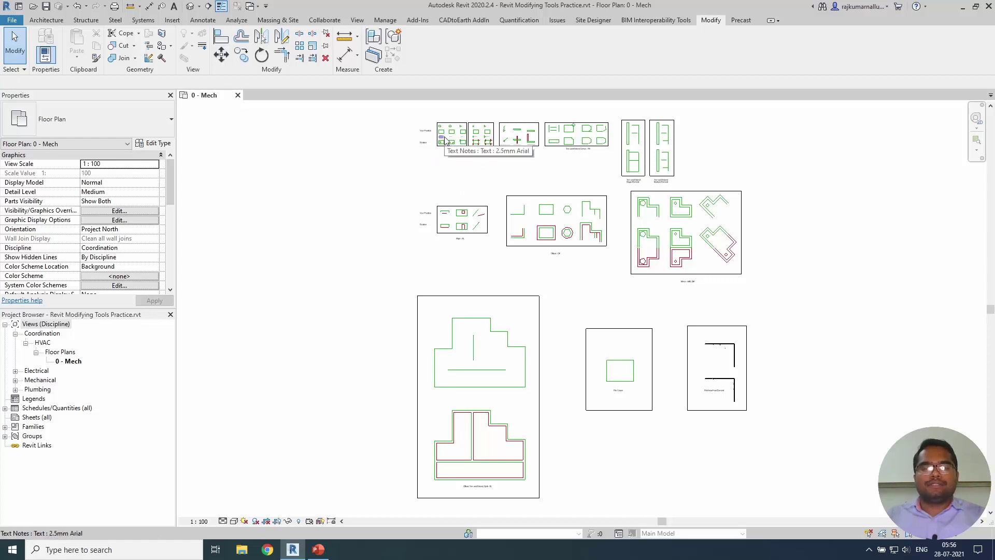
Step: Zoom and pan in close on the Move - MV practice and solution rows
scroll(445, 140, "up", 3)
scroll(445, 140, "up", 4)
middle_click_drag(431, 148, 457, 222)
scroll(412, 223, "up", 2)
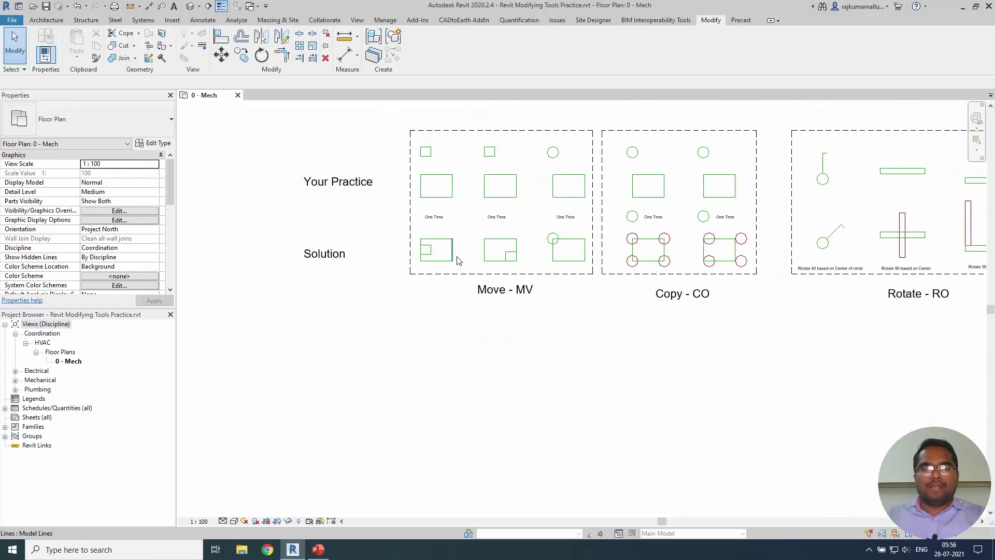
scroll(457, 260, "up", 1)
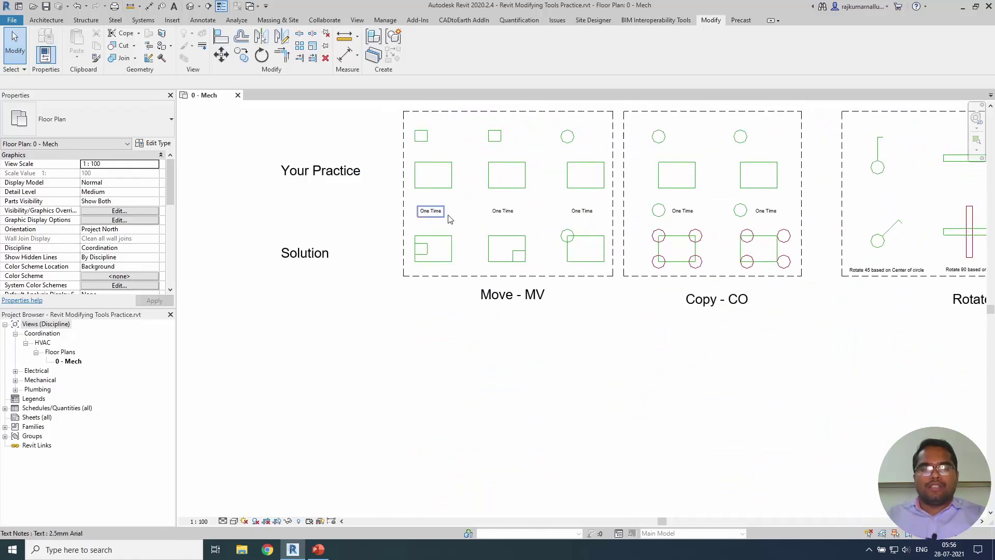
scroll(459, 262, "up", 1)
scroll(462, 265, "up", 1)
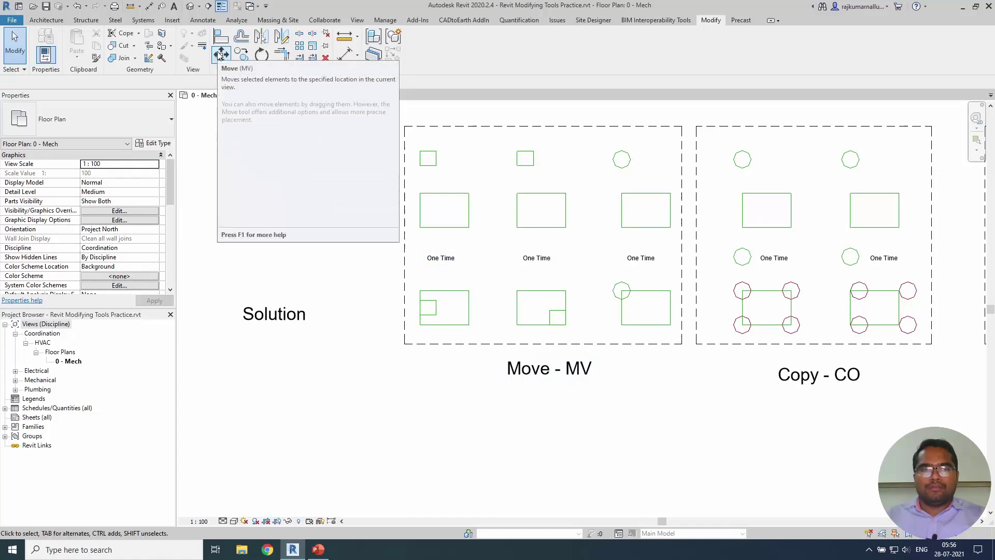
left_click(220, 54)
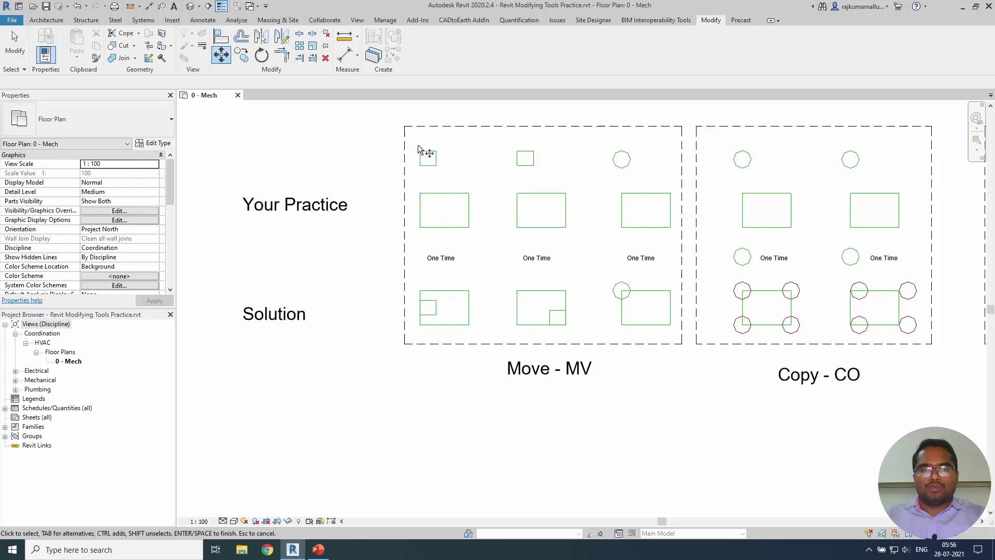
left_click_drag(412, 142, 457, 172)
key("Return")
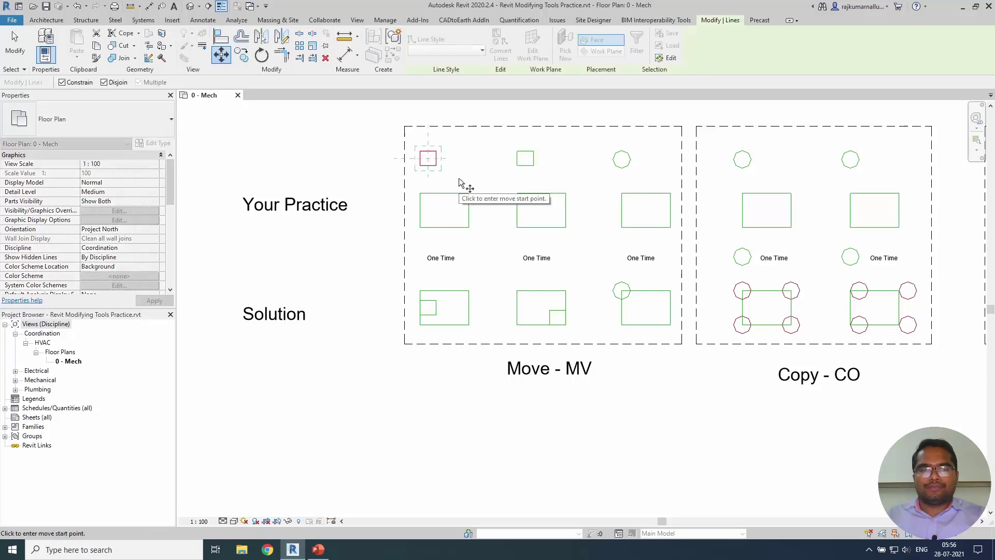
key("Escape")
key("Escape")
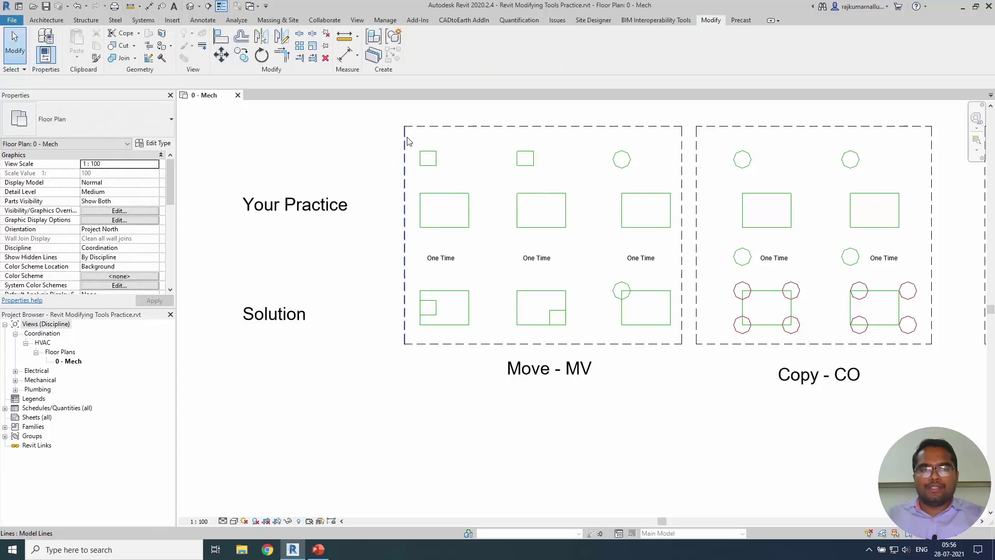
left_click_drag(406, 137, 447, 171)
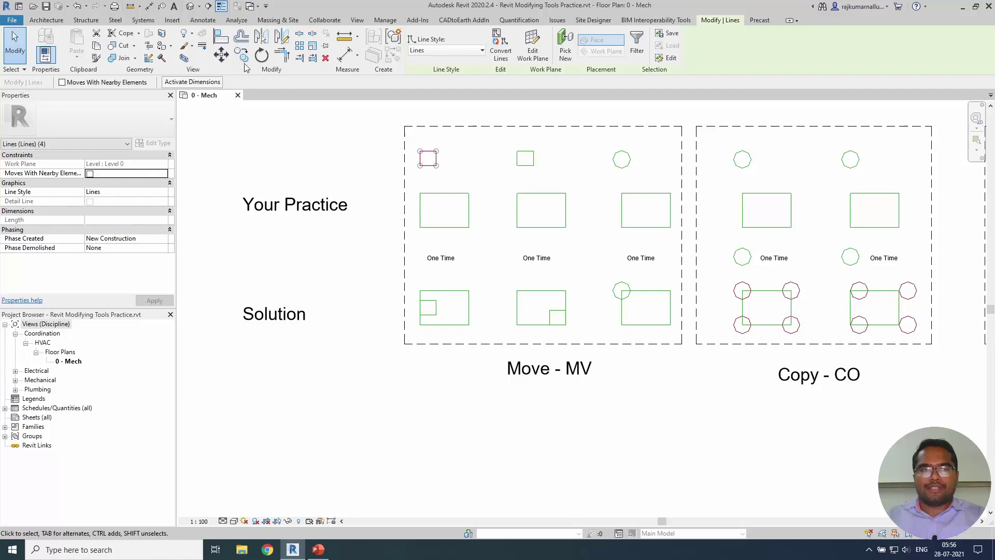
left_click(221, 54)
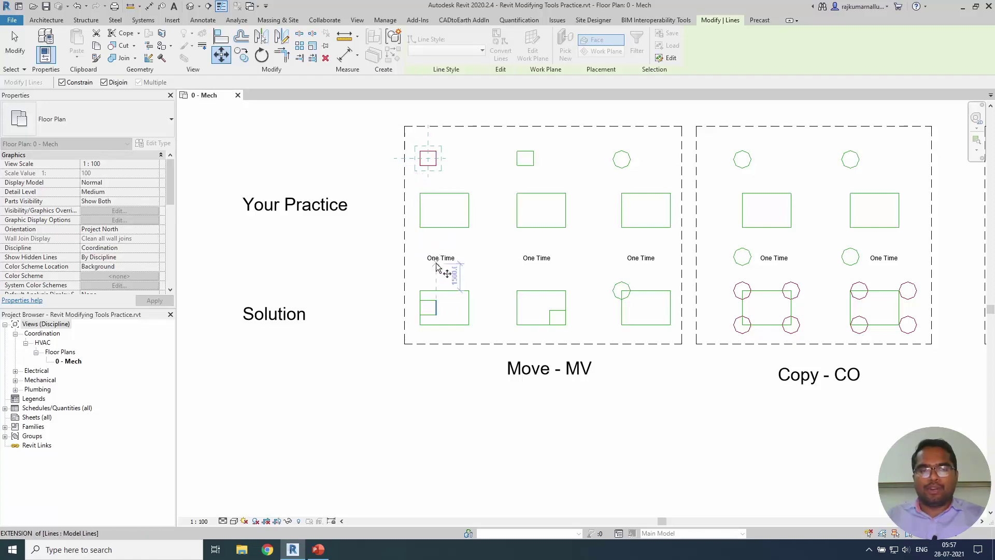
left_click(422, 311)
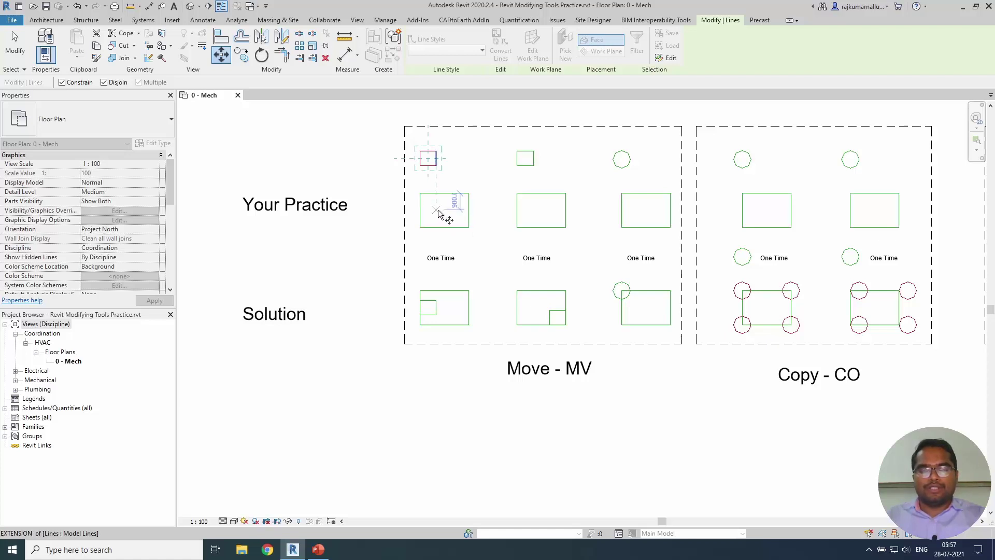
key("Escape")
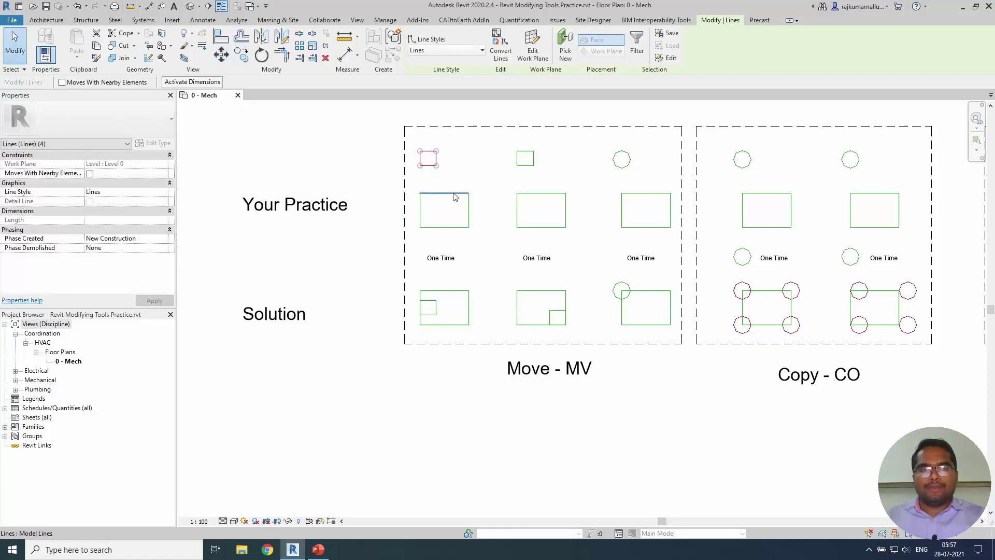
key("Escape")
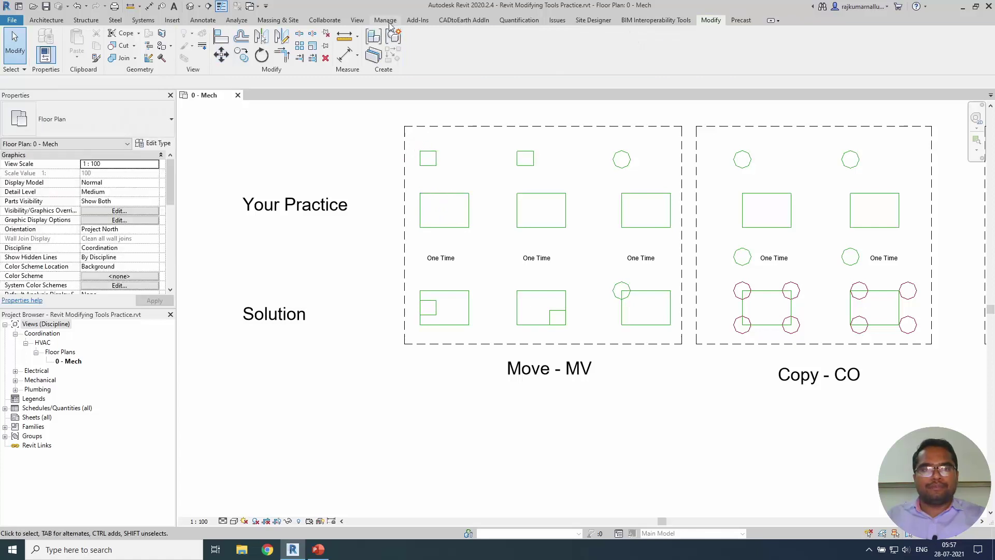
left_click(386, 21)
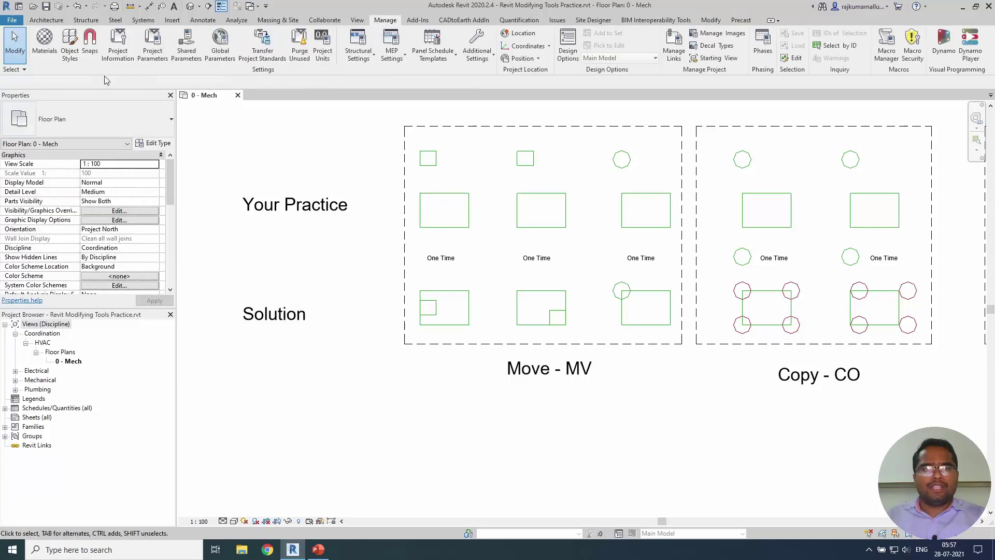
left_click(90, 52)
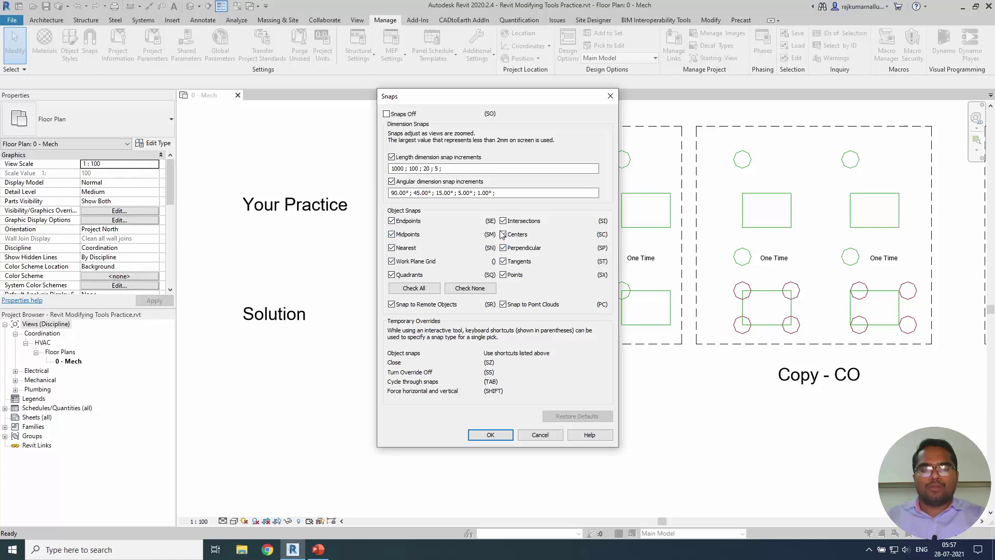
left_click(539, 434)
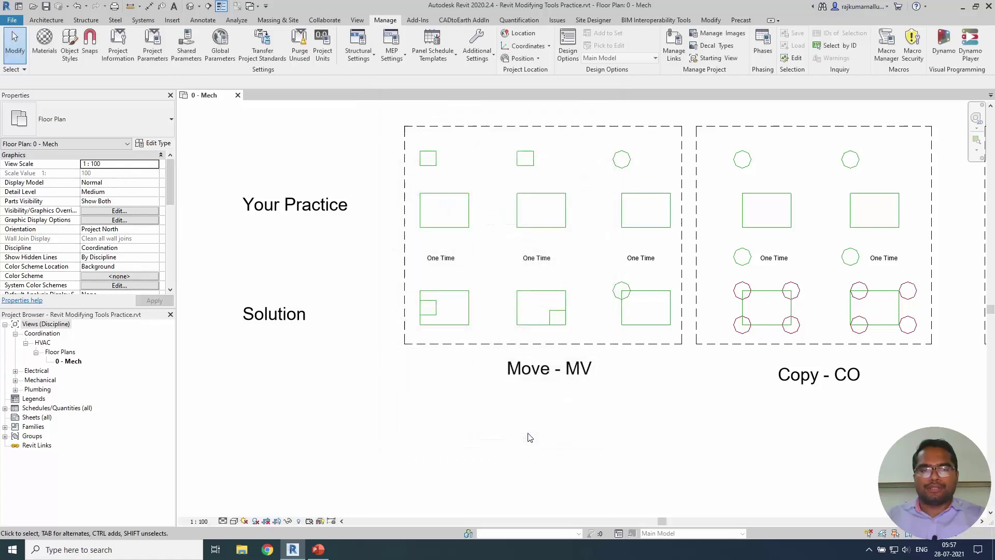
Step: Move the top-left square by its left-edge midpoint onto the rectangle's left-edge midpoint
left_click_drag(451, 178, 410, 153)
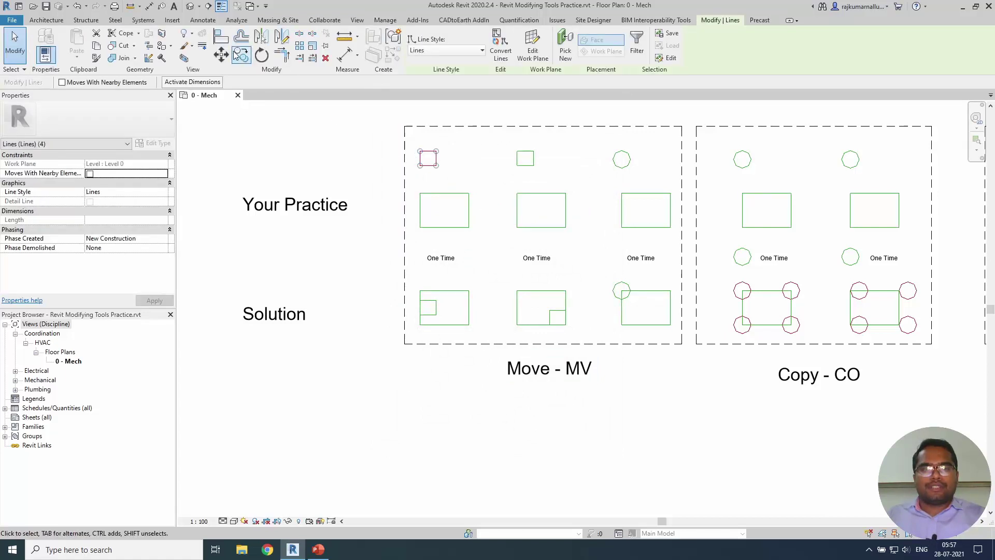
left_click(221, 54)
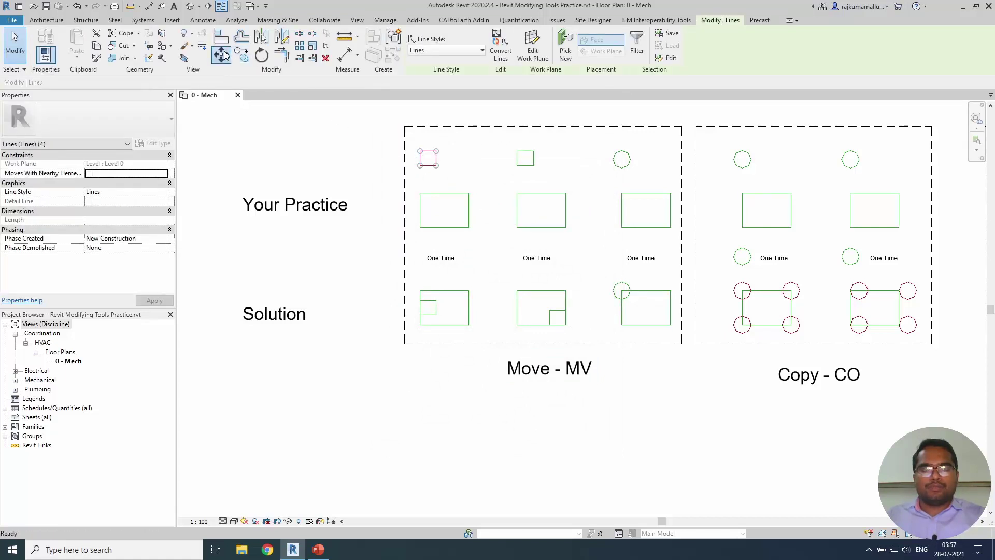
left_click(420, 158)
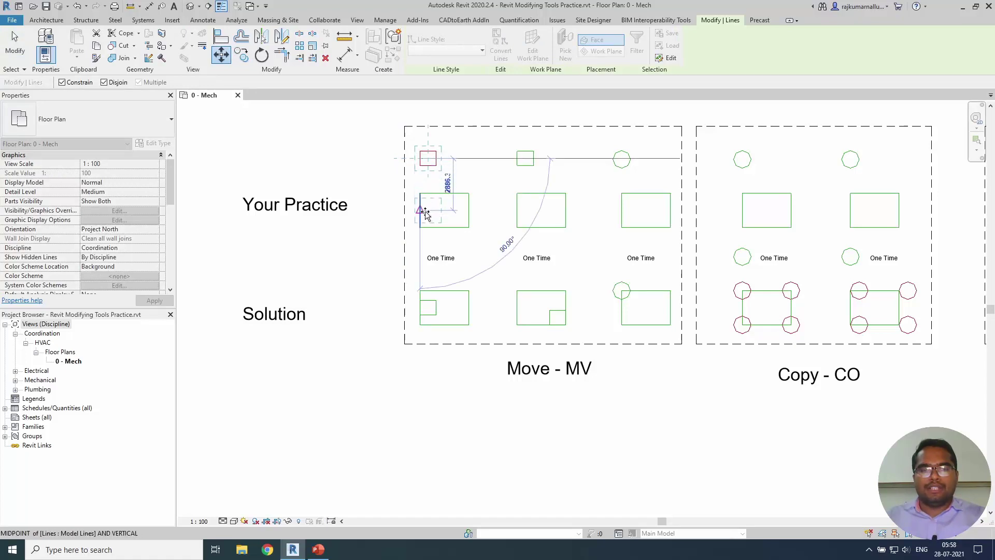
left_click(424, 210)
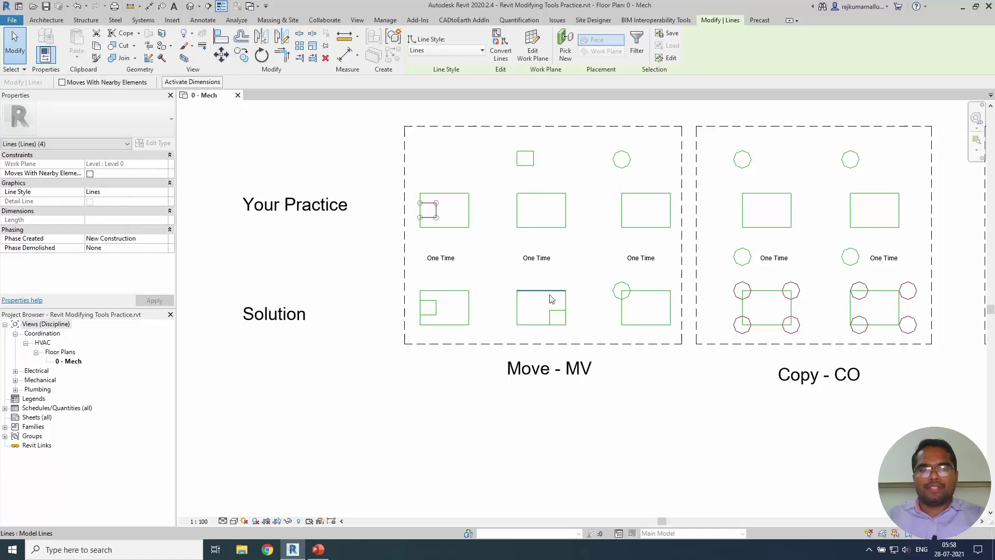
left_click(539, 177)
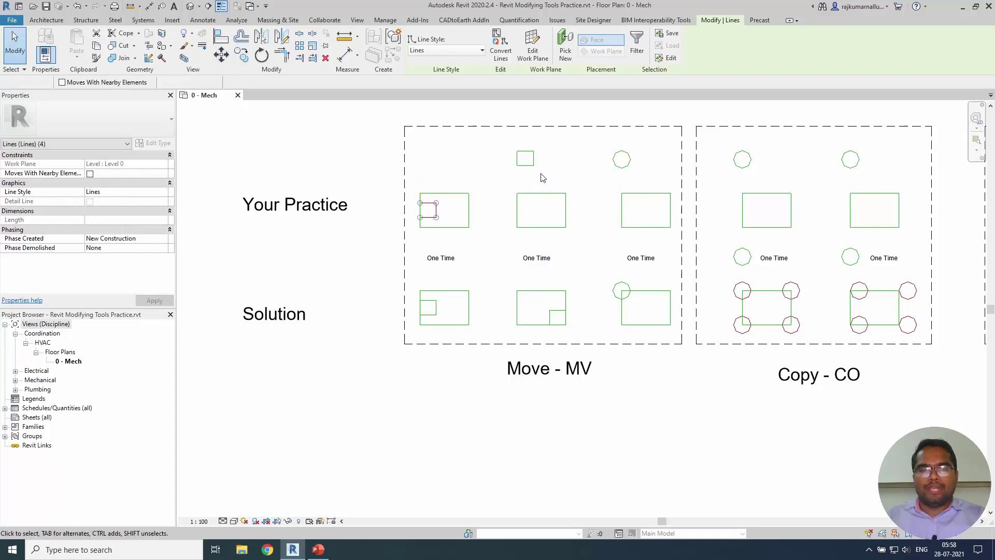
Step: Move the second square, with Constrain off, into the middle rectangle's bottom-right corner
key("Tab")
left_click(515, 157)
scroll(515, 158, "up", 2)
scroll(518, 160, "up", 1)
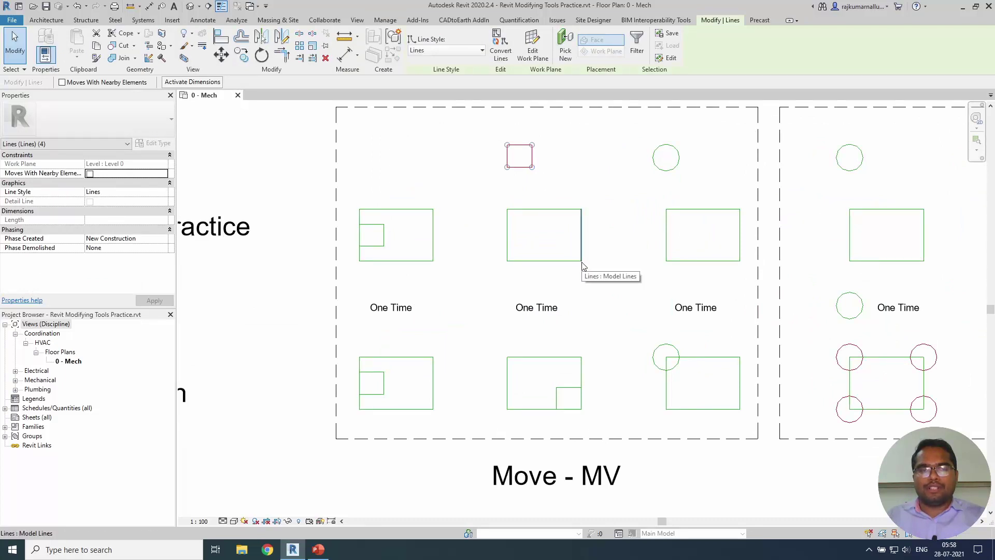
left_click(228, 55)
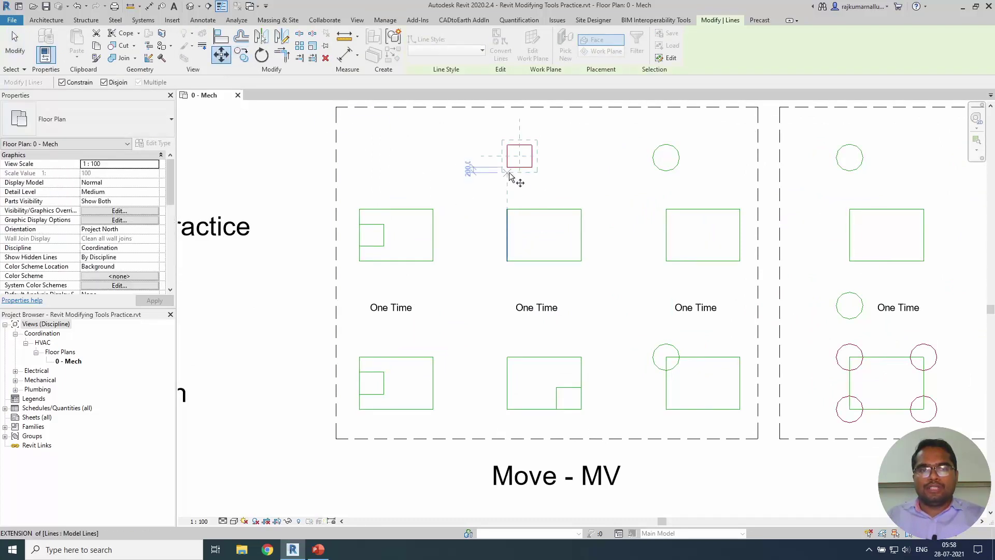
left_click(530, 168)
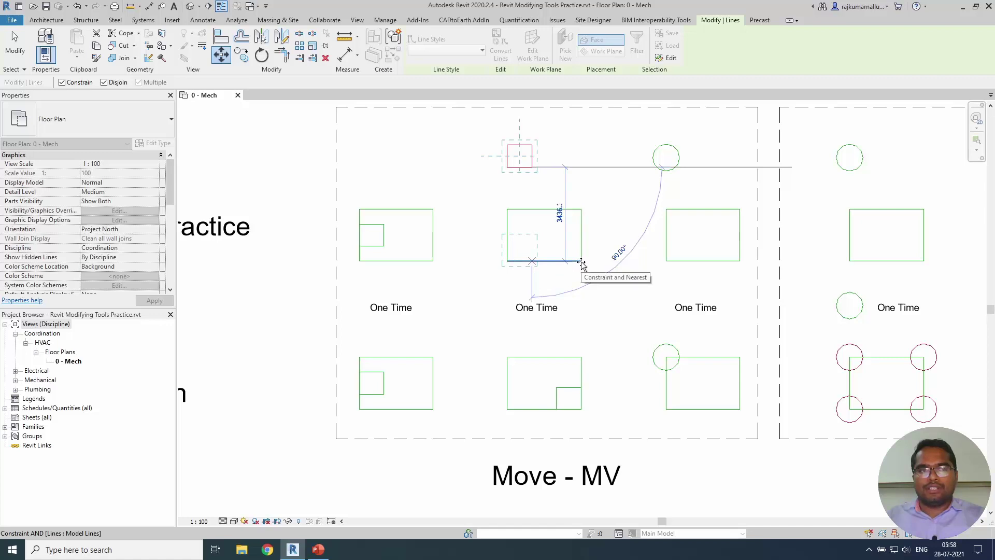
left_click(73, 86)
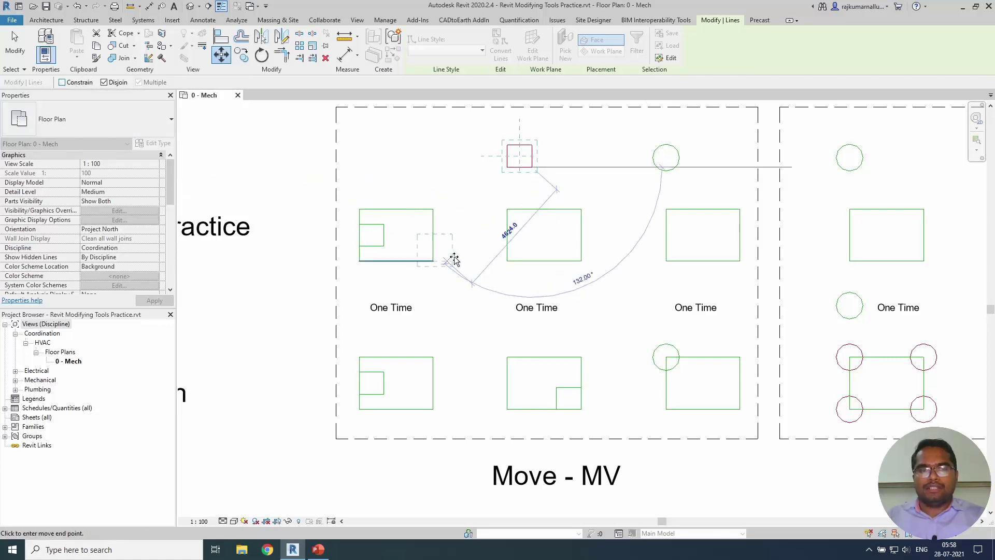
left_click(580, 262)
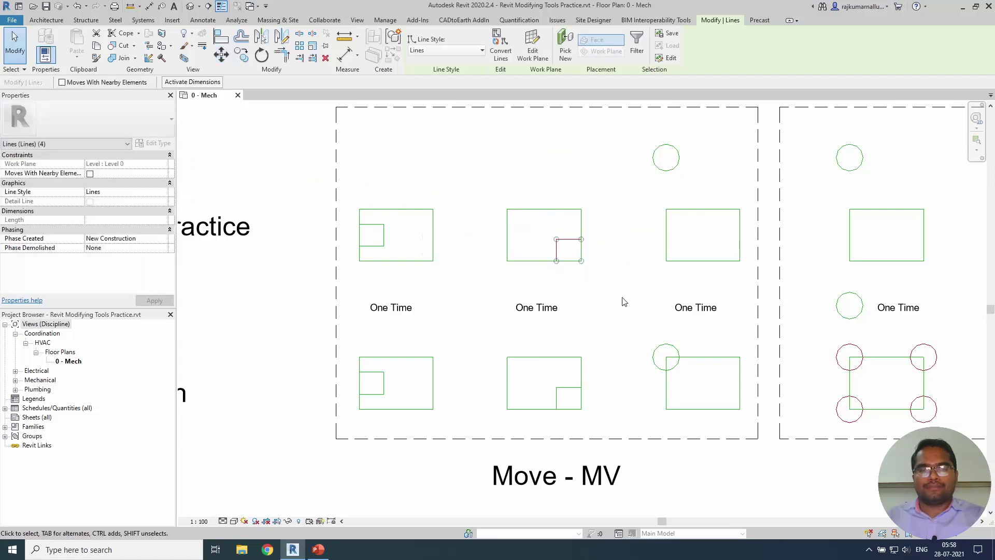
left_click(624, 302)
middle_click_drag(637, 285, 547, 274)
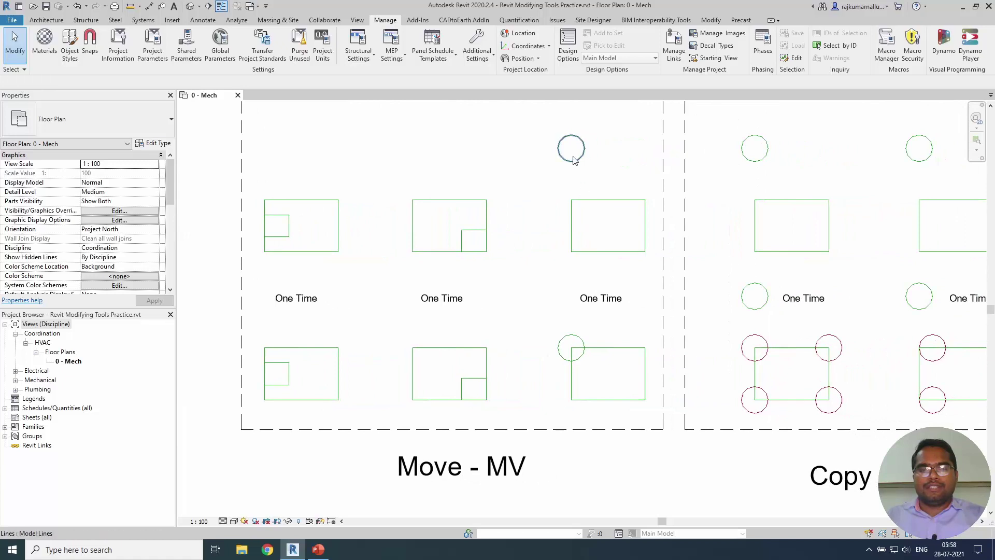
Step: Move the circle by its centre, using the Centers snap override, onto the third rectangle's top-left corner
left_click(574, 160)
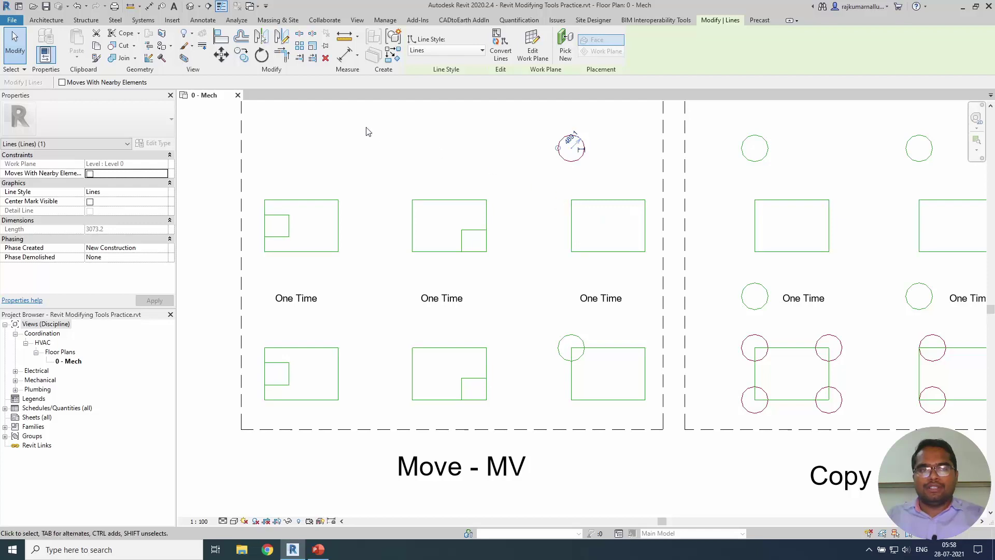
left_click(223, 58)
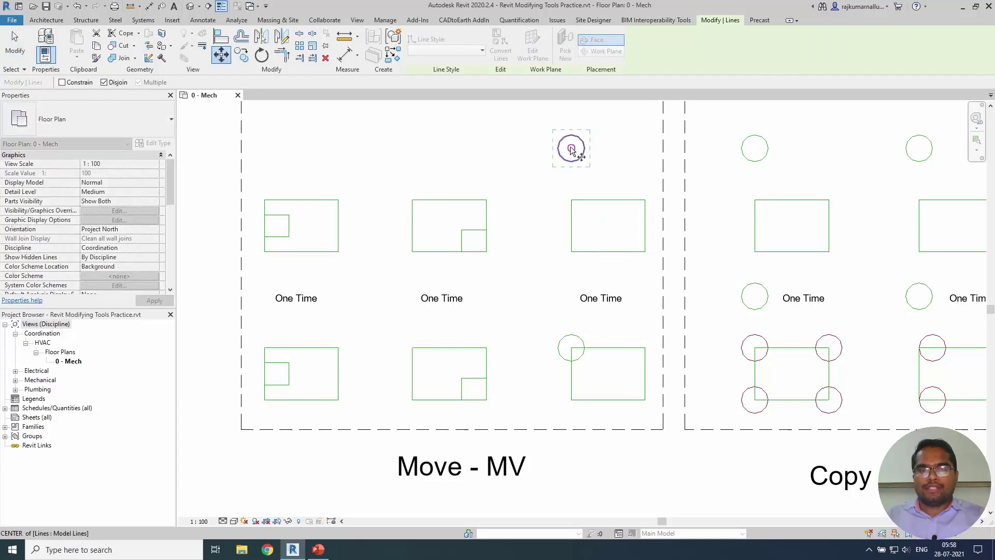
scroll(571, 149, "up", 2)
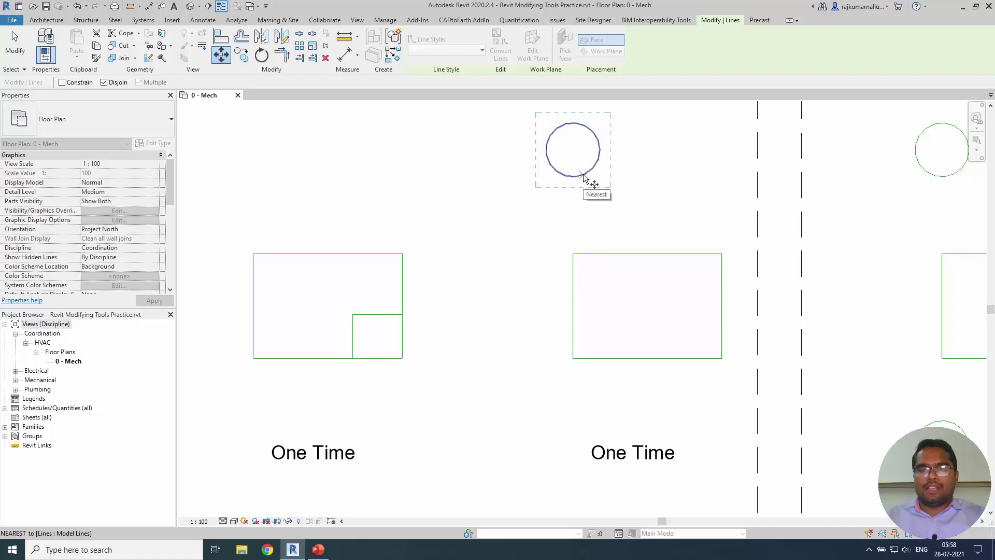
key("shift")
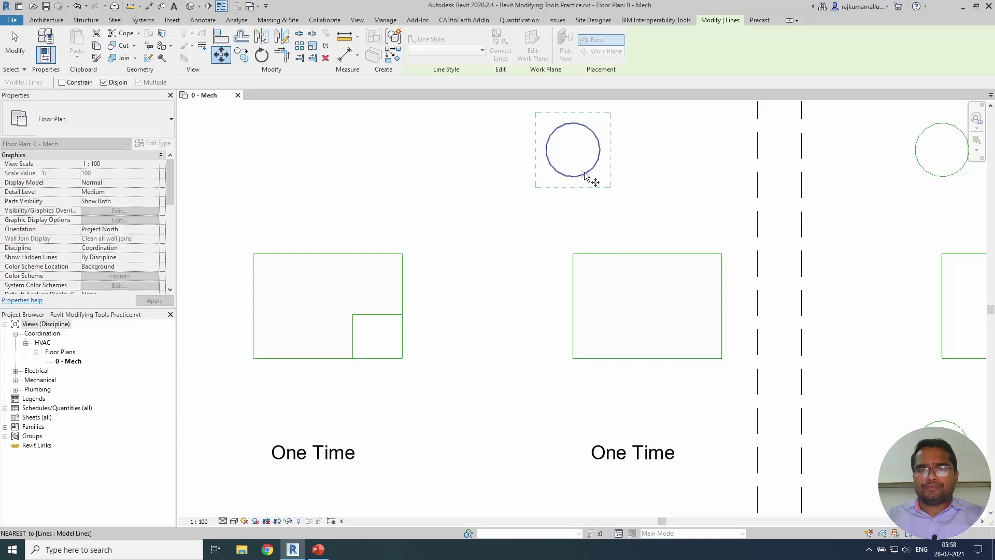
right_click(599, 154)
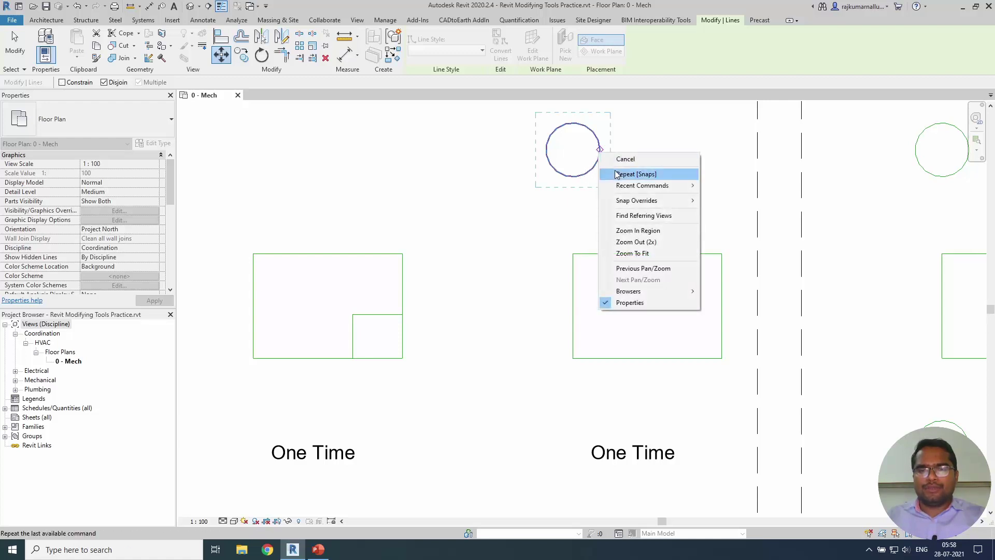
mouse_move(636, 201)
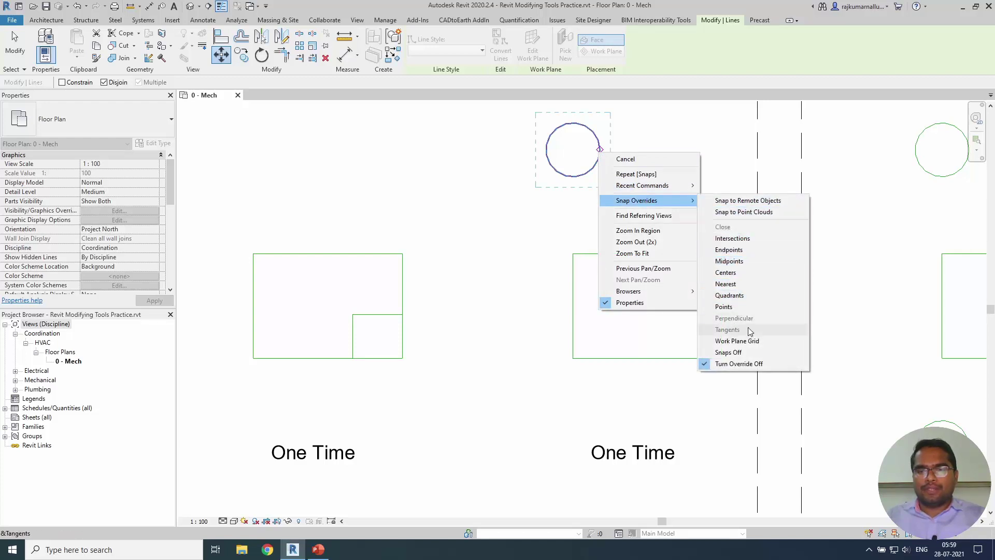
left_click(760, 272)
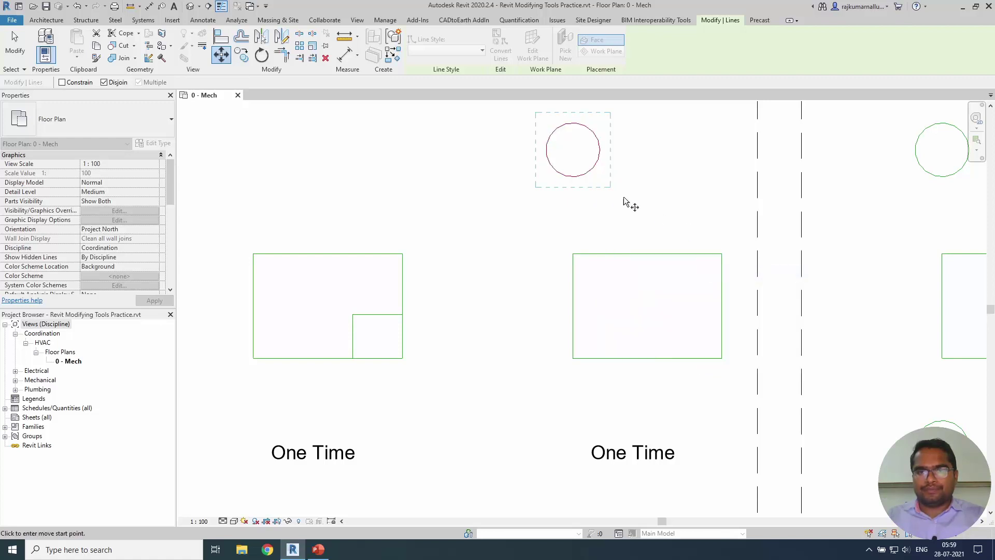
left_click(595, 168)
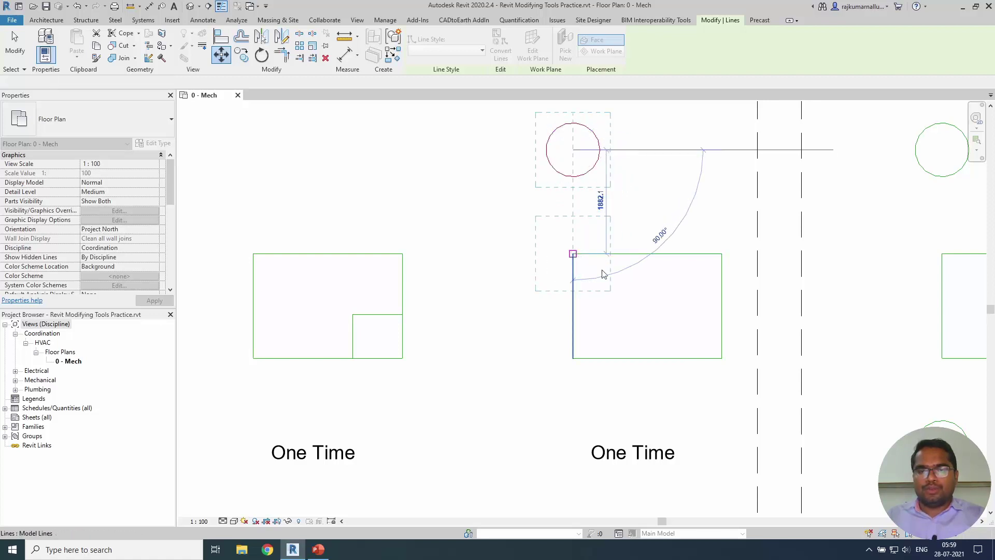
left_click(573, 254)
scroll(487, 270, "down", 3)
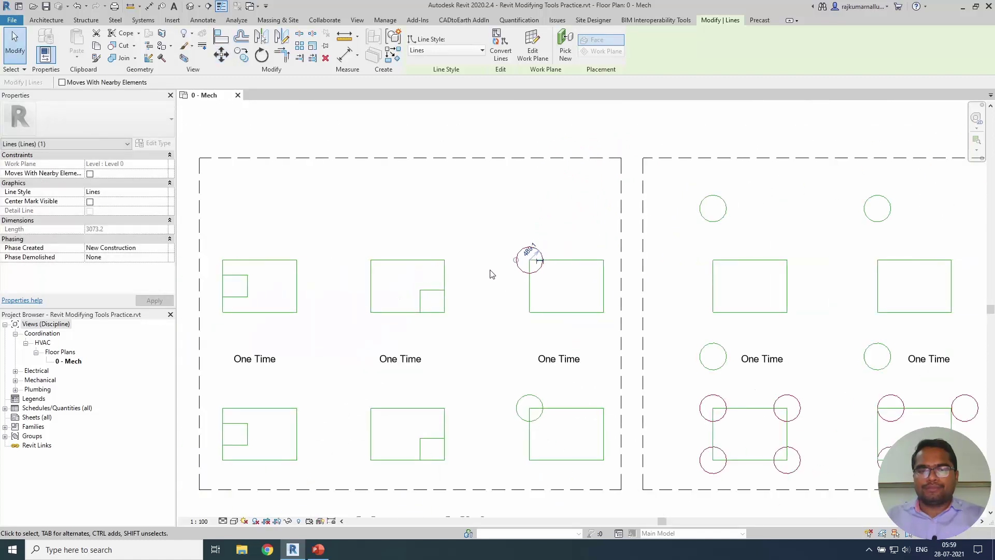
key("Escape")
middle_click_drag(527, 344, 544, 280)
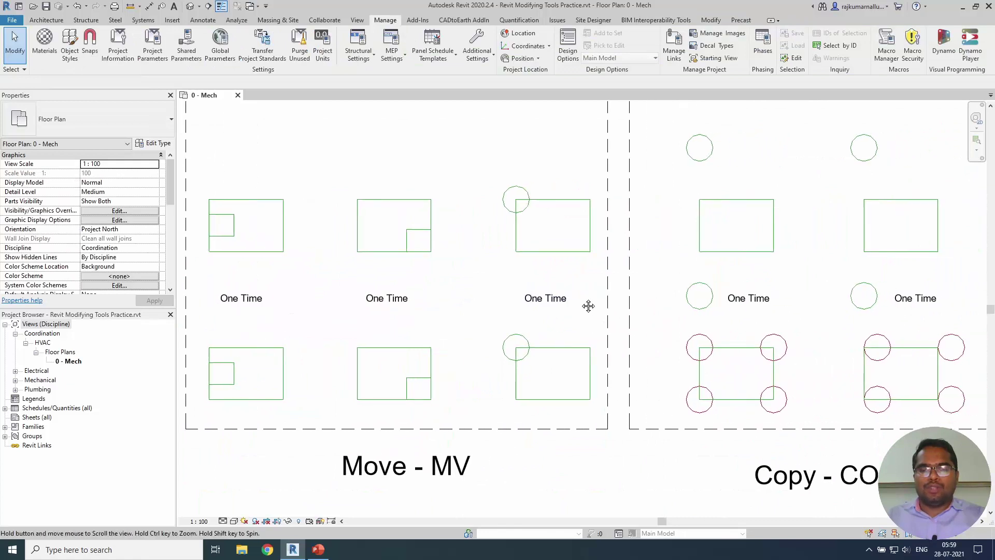
Step: Copy the circle onto the first Copy rectangle's top-left, top-right and bottom-right corners
mouse_move(589, 306)
middle_mouse_down()
mouse_move(388, 320)
mouse_move(405, 335)
middle_mouse_up()
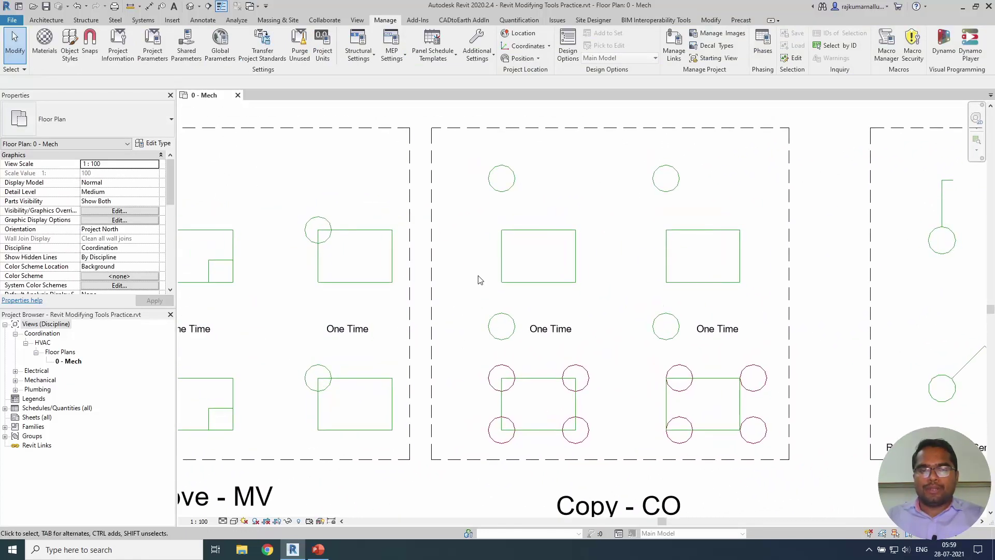
left_click(514, 192)
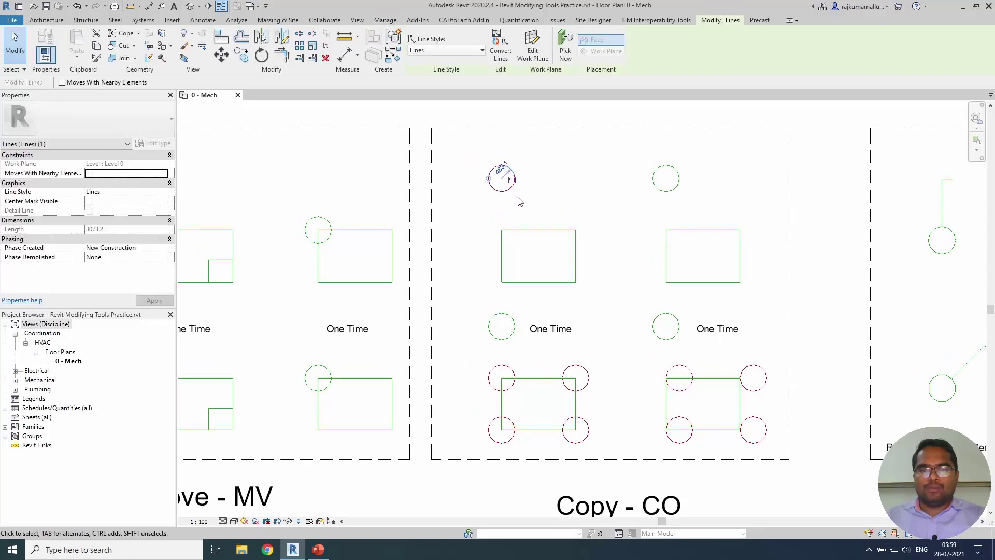
left_click(247, 61)
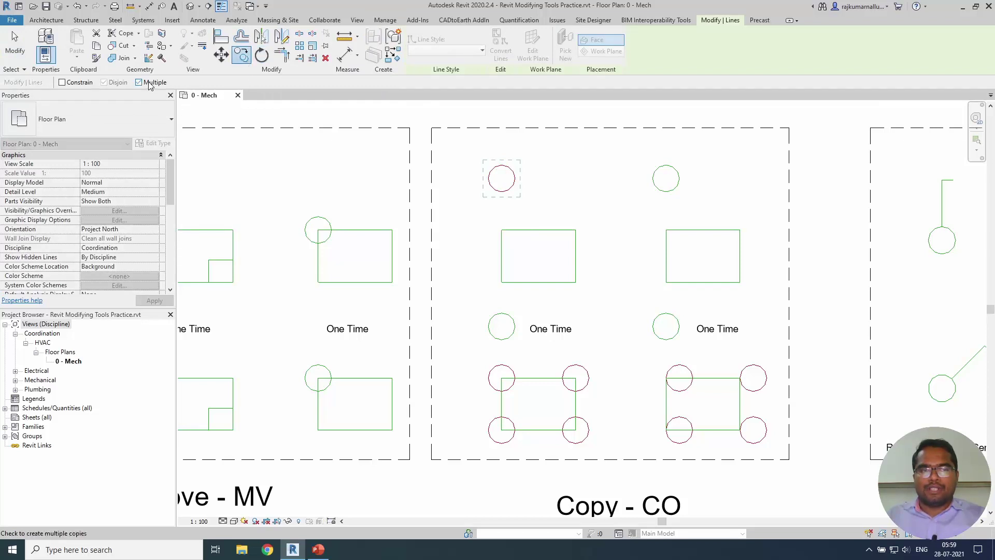
left_click(139, 82)
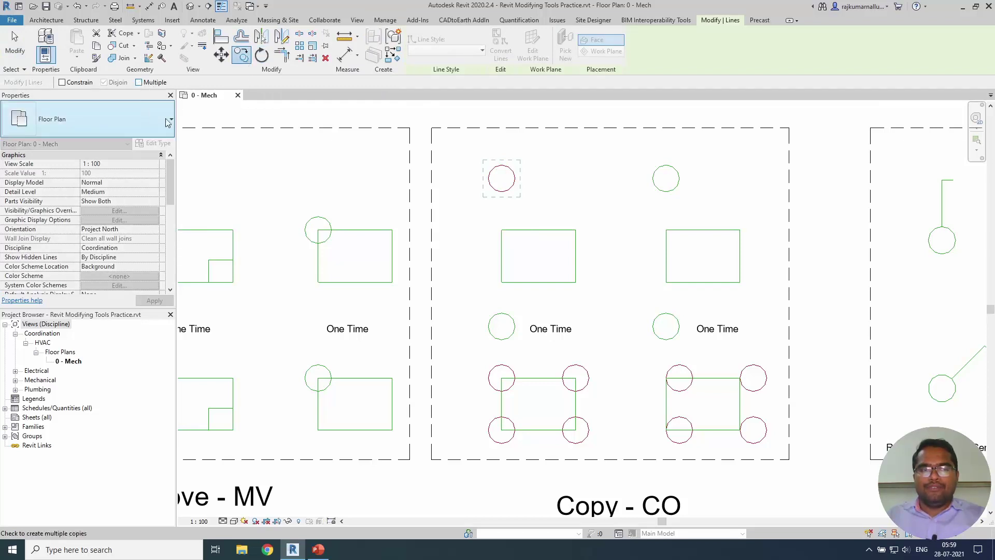
left_click(502, 179)
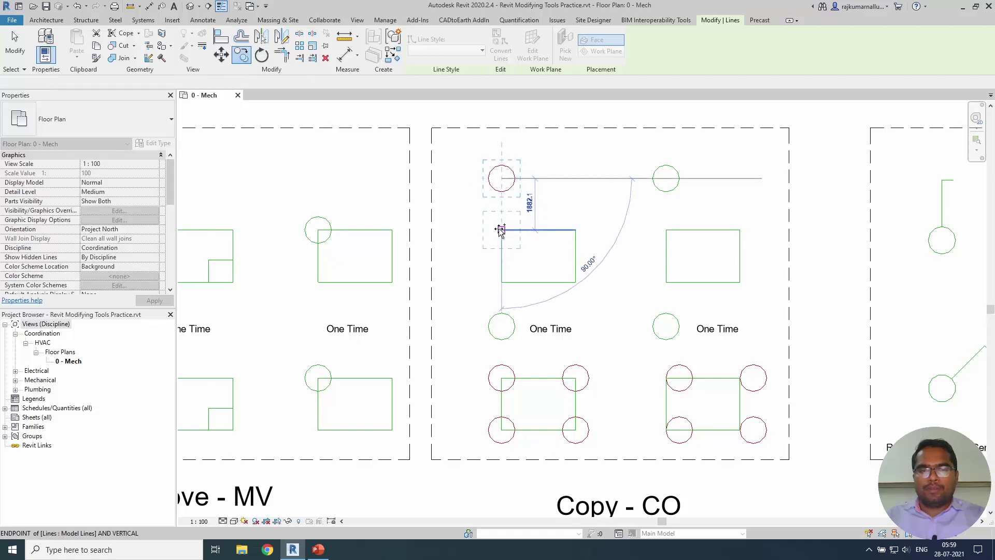
left_click(500, 229)
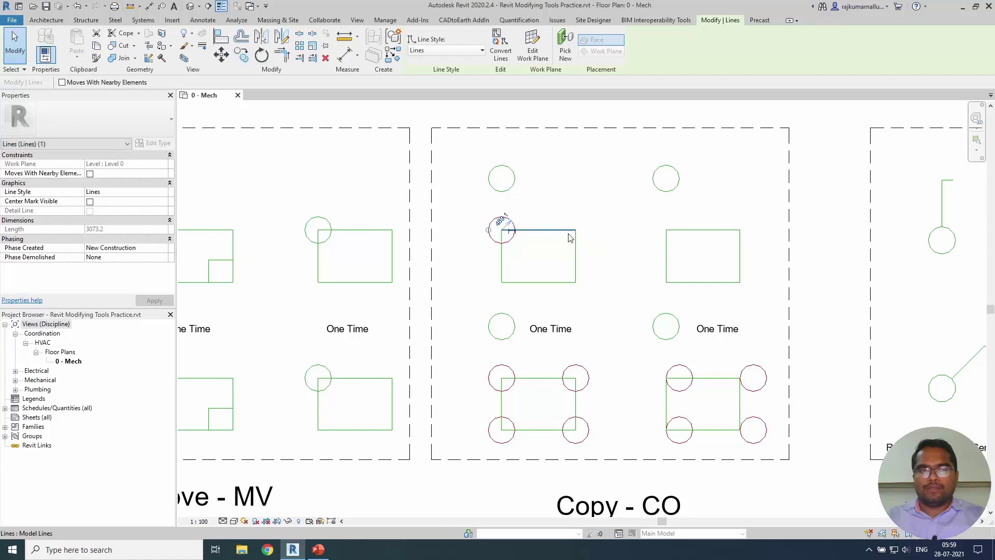
left_click(240, 55)
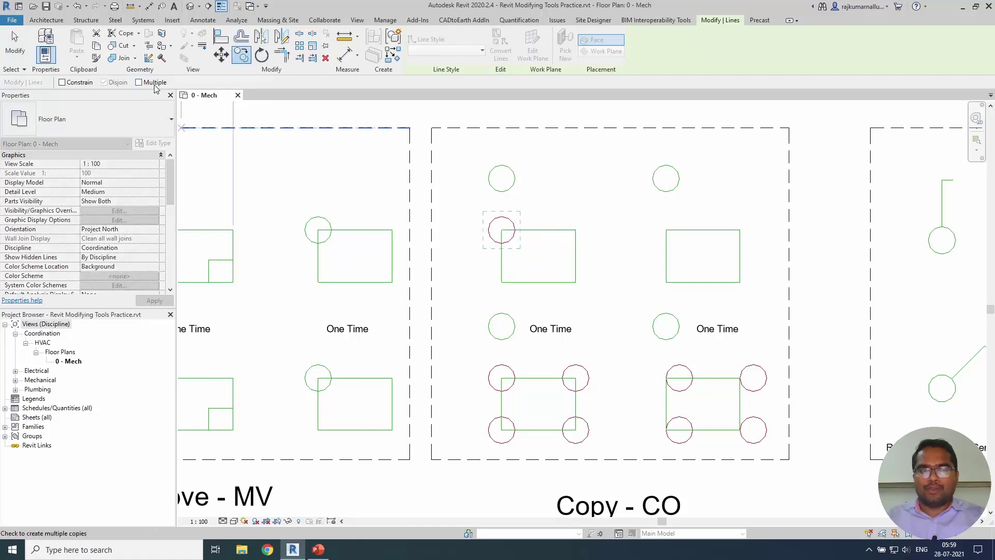
left_click(150, 83)
left_click(501, 231)
left_click(575, 229)
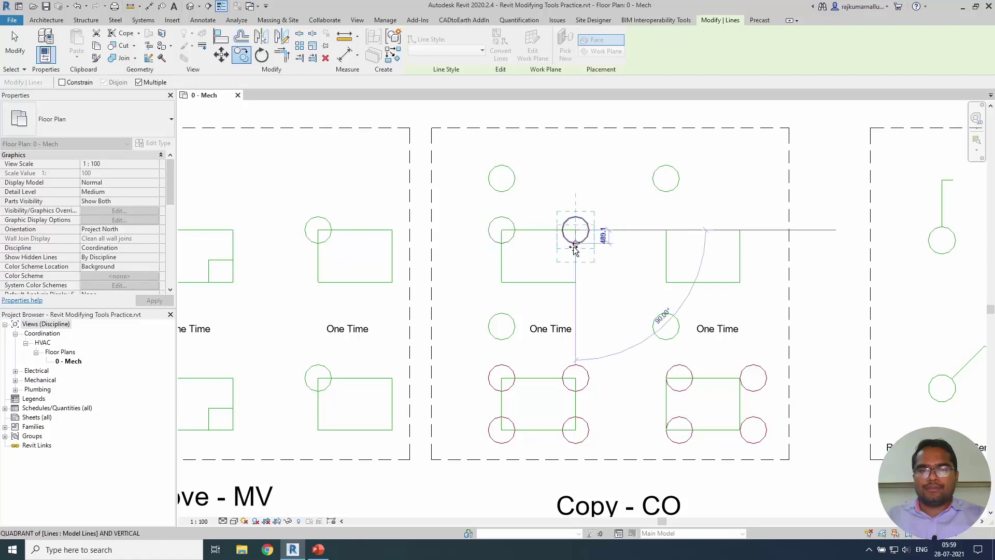
left_click(575, 282)
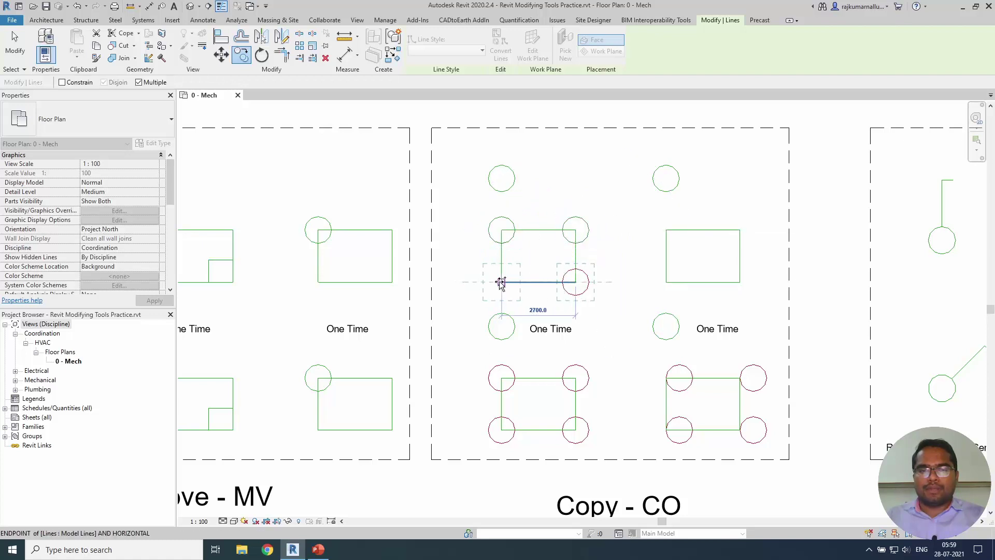
key("Escape")
key("Escape")
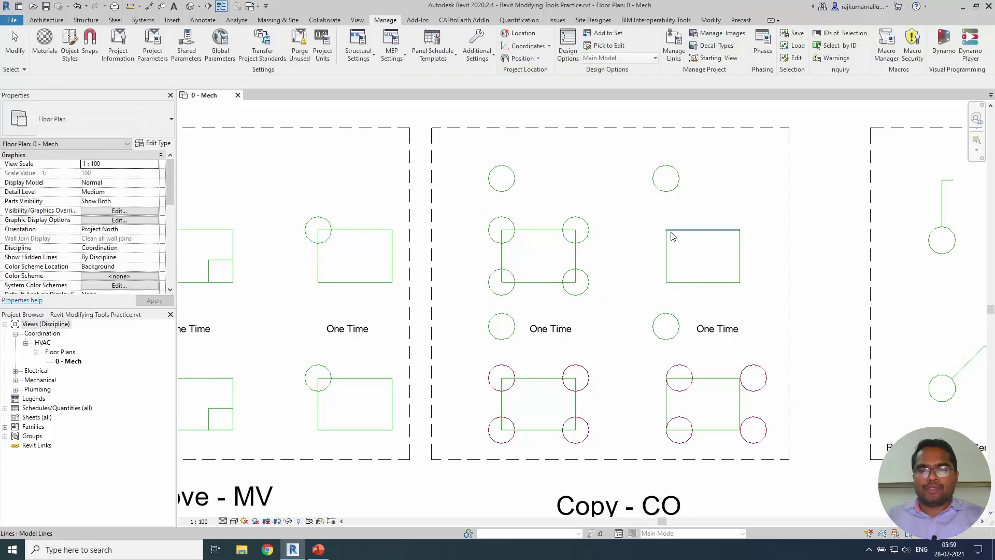
Step: Copy the second exercise's top circle onto its rectangle's bottom-right corner
left_click(666, 191)
middle_click_drag(702, 211, 657, 210)
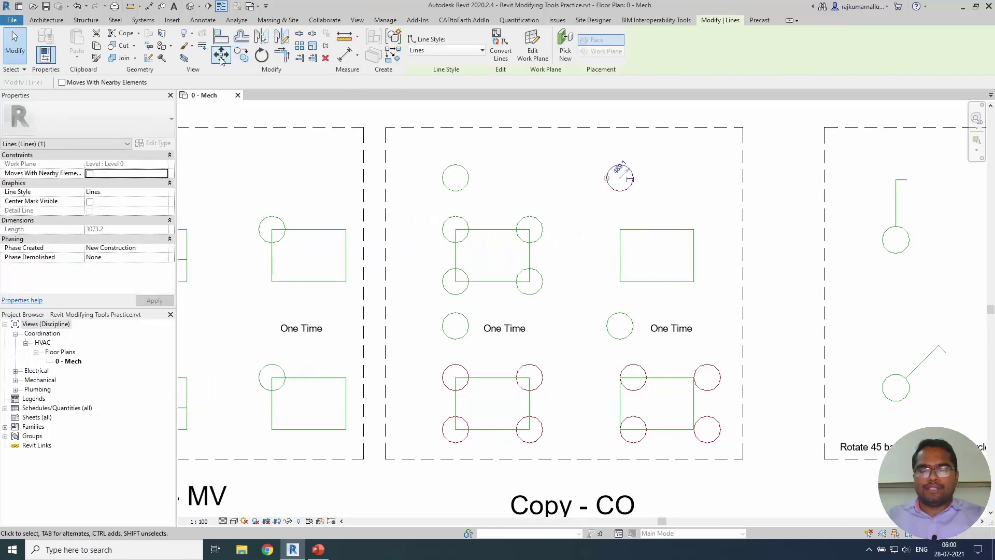
left_click(239, 62)
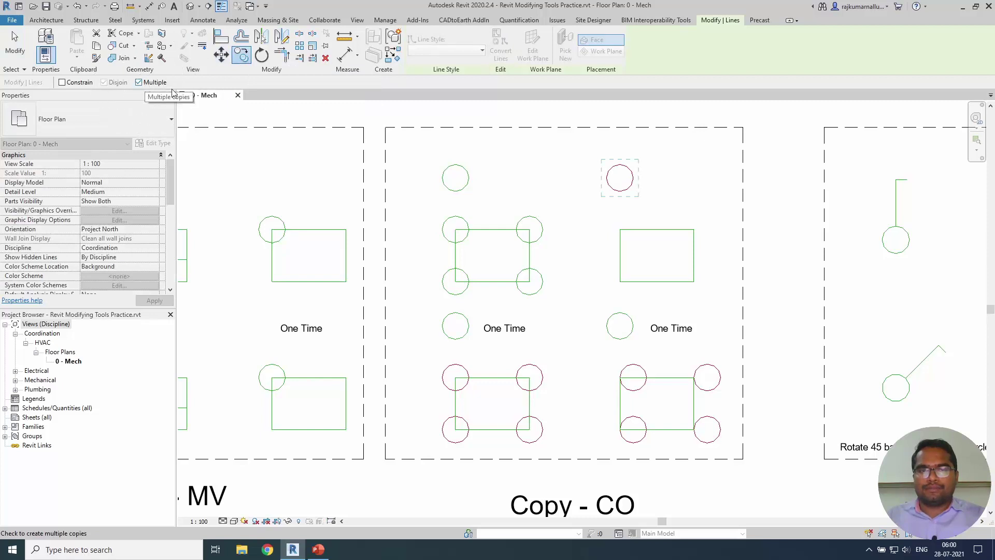
left_click(607, 179)
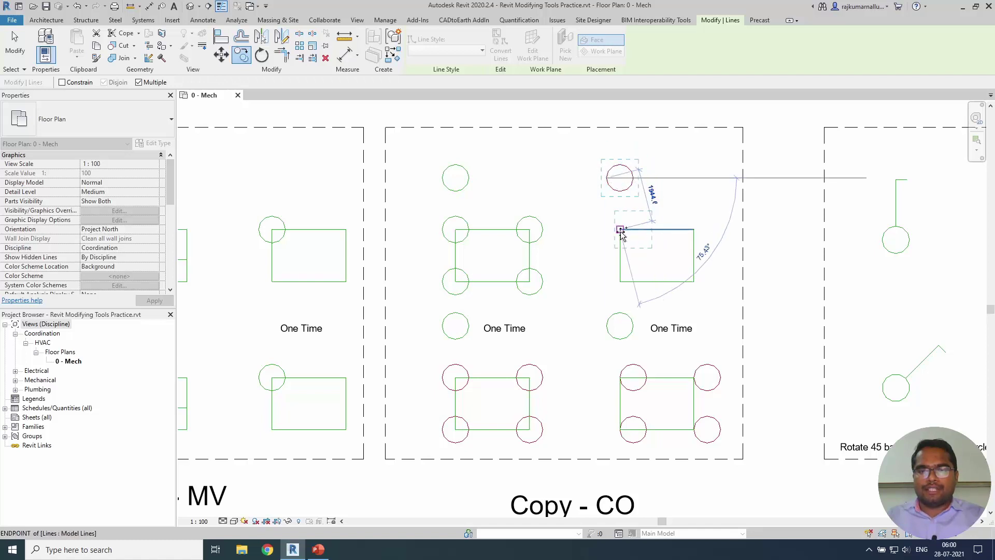
left_click(693, 282)
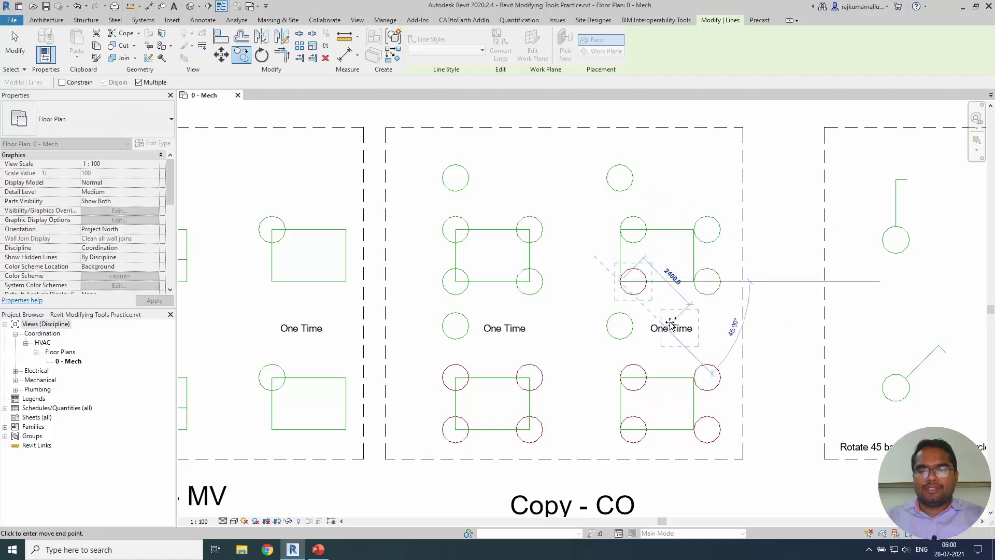
middle_click_drag(670, 324, 608, 319)
key("Escape")
key("Escape")
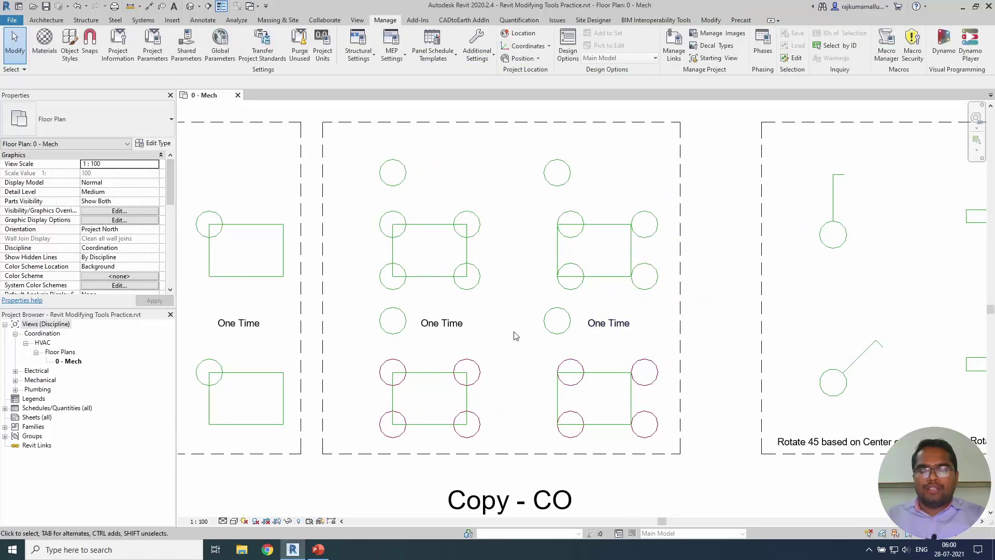
Step: Pan right to the Rotate - RO section and window-select the Rotate 45 circle and line
mouse_move(513, 334)
middle_mouse_down()
mouse_move(550, 337)
mouse_move(517, 342)
middle_mouse_up()
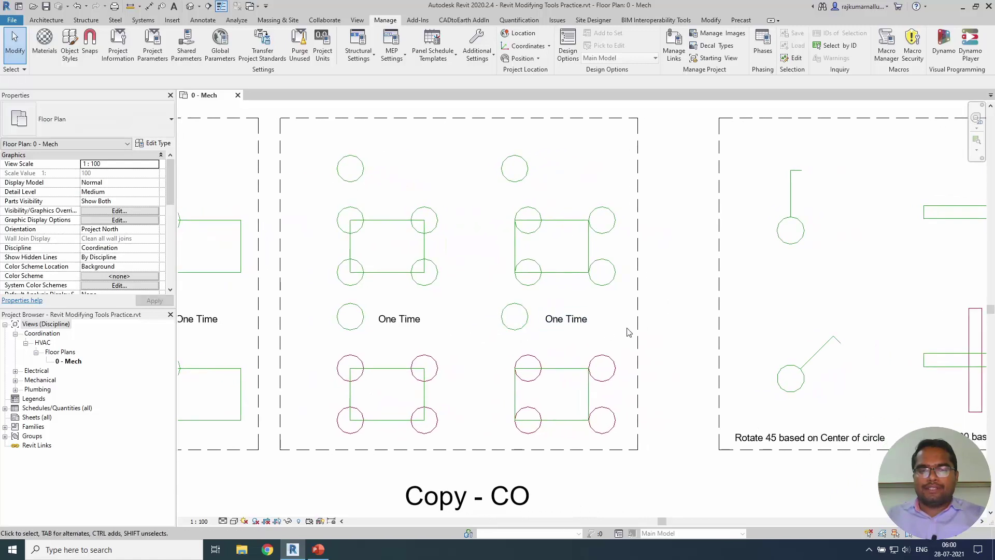
scroll(591, 324, "right", 2, "shift")
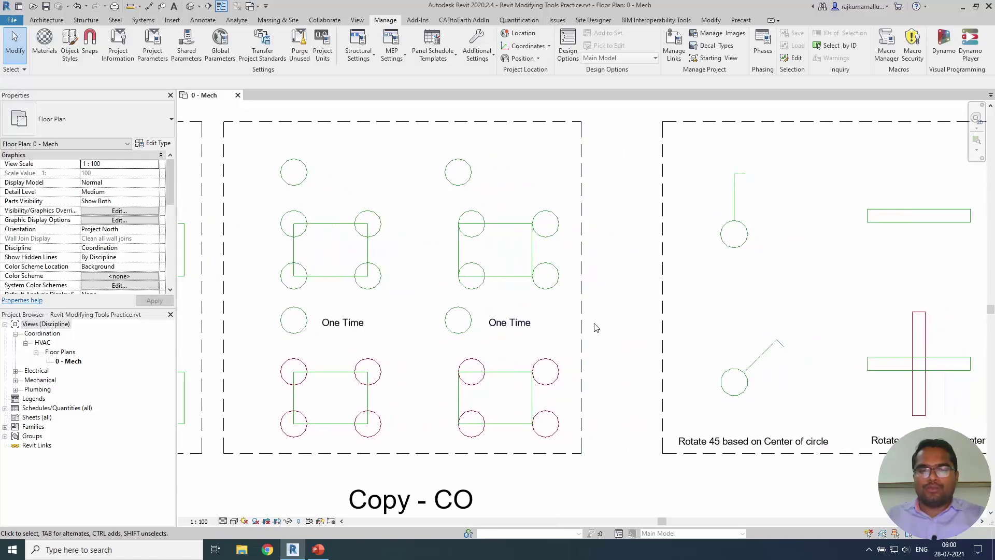
middle_click_drag(612, 330, 562, 333)
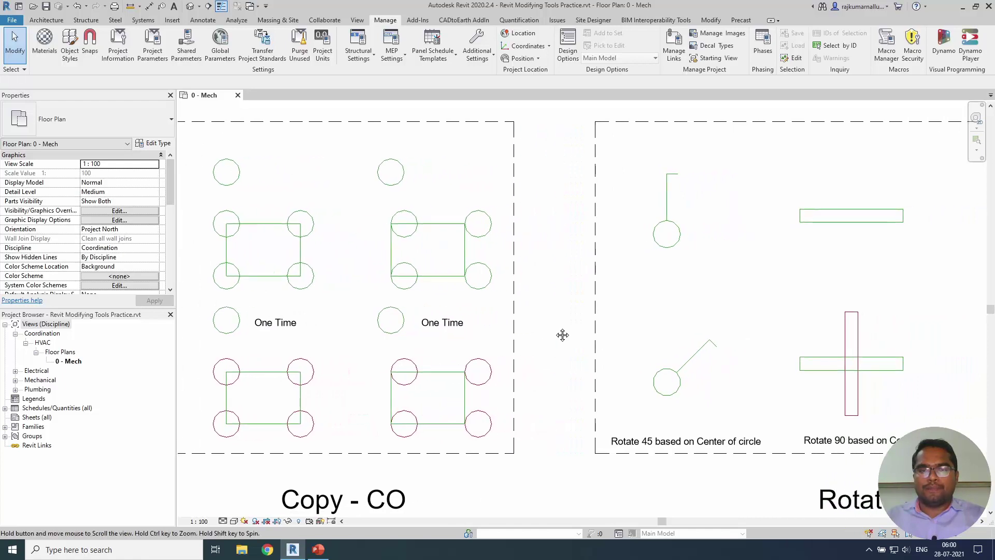
scroll(572, 332, "down", 1)
middle_click_drag(639, 327, 491, 328)
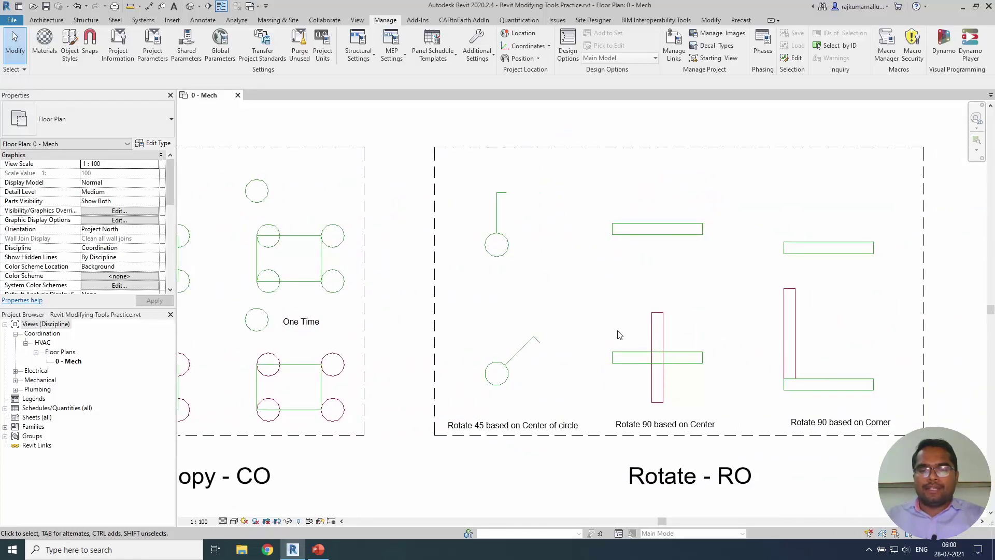
middle_click_drag(619, 333, 554, 331)
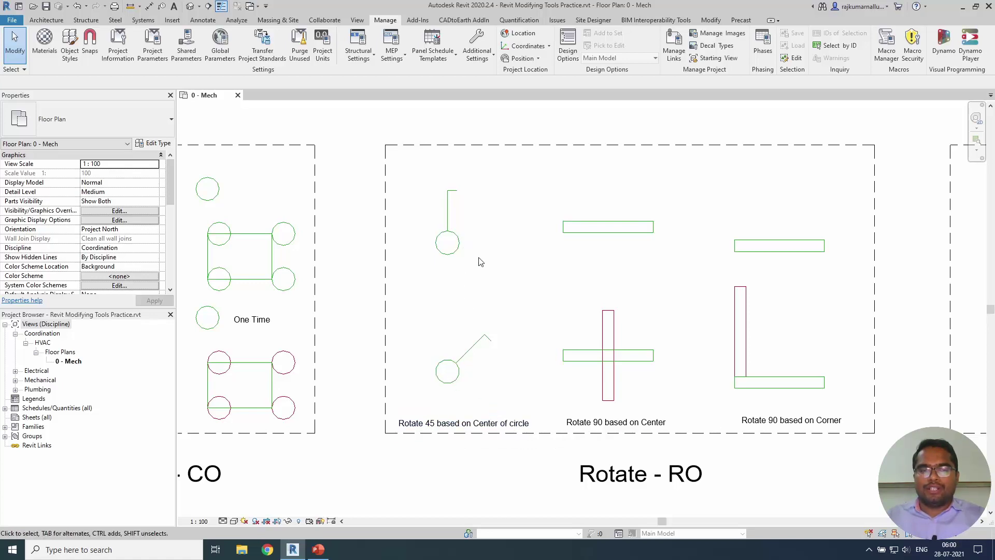
left_click_drag(479, 264, 414, 178)
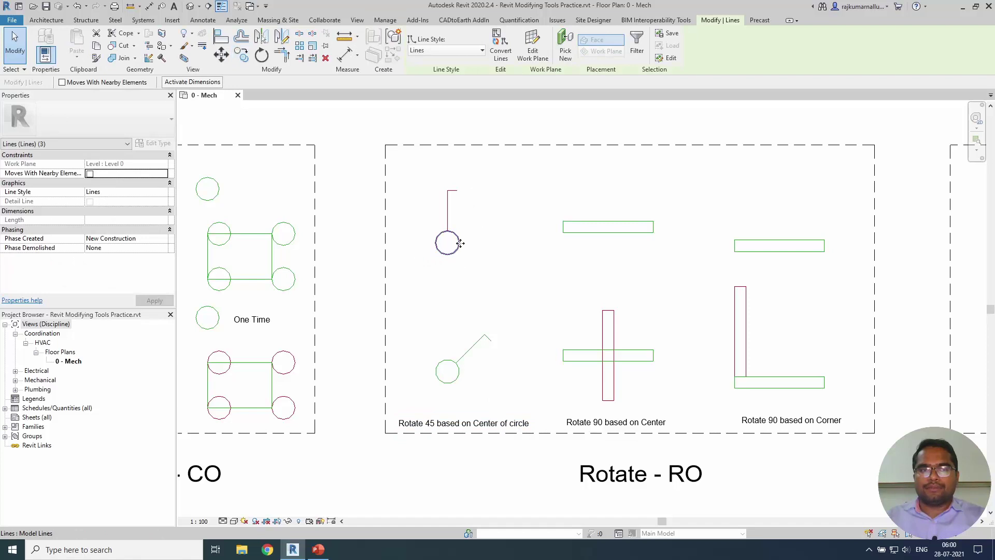
Step: Rotate the circle-and-line shape 45° about the circle's centre from a vertical start ray
left_click(267, 56)
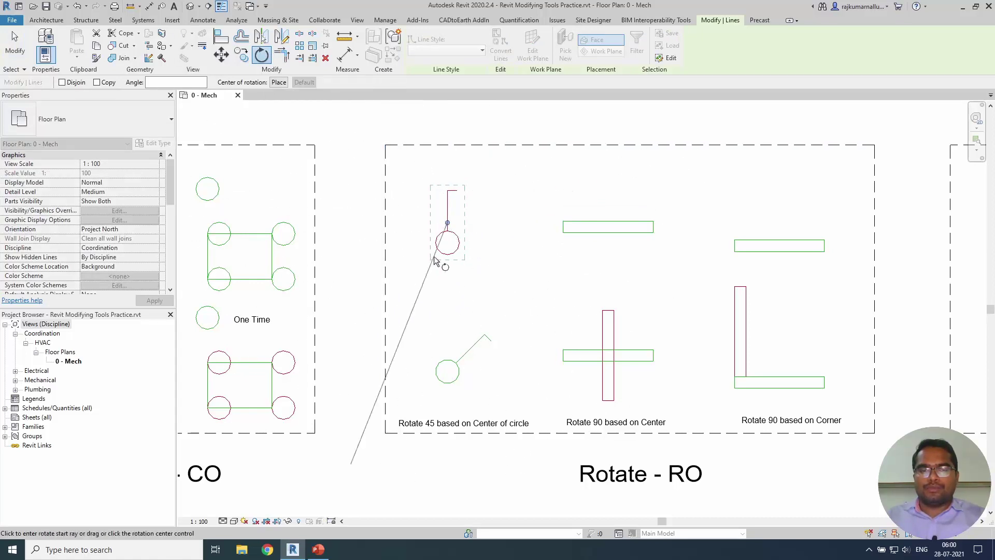
left_click(278, 83)
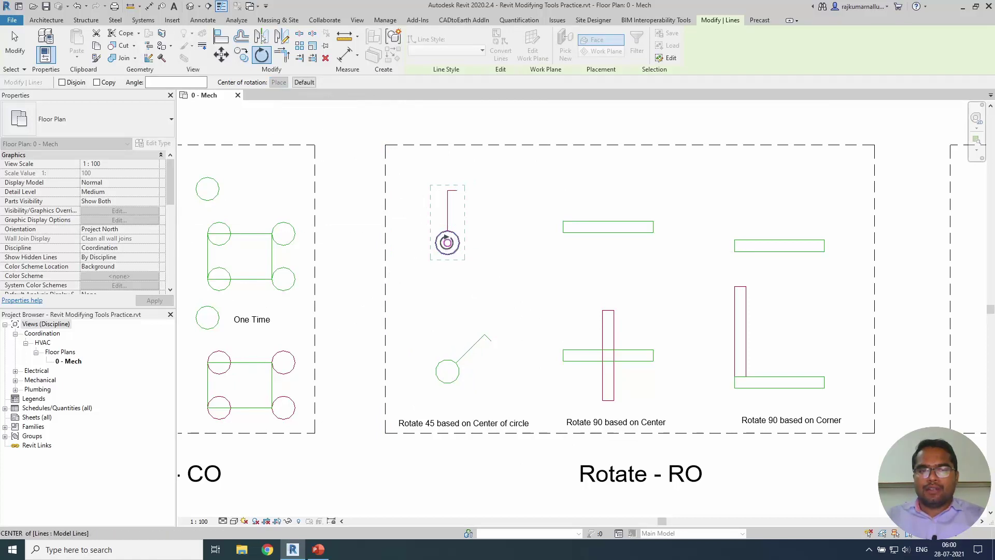
left_click(446, 242)
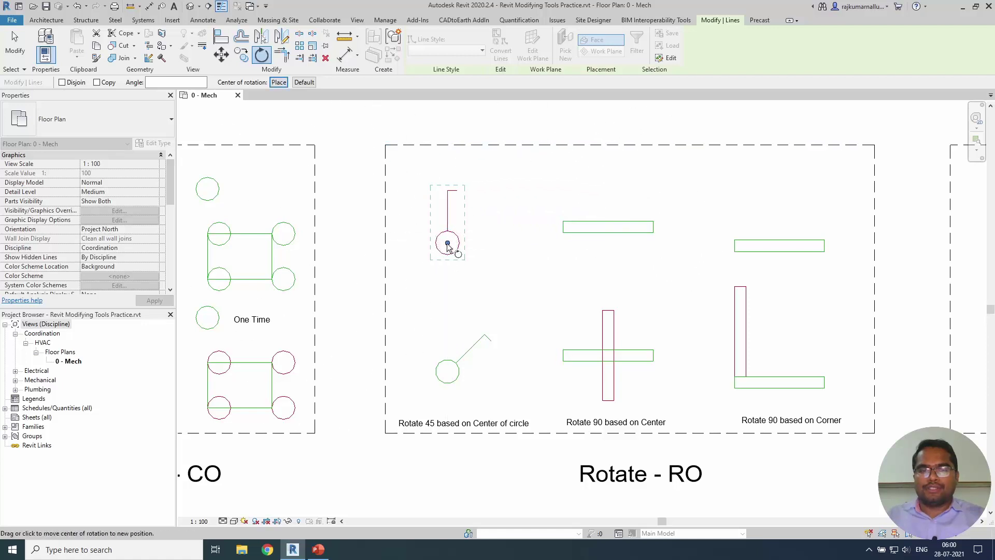
left_click_drag(447, 243, 416, 207)
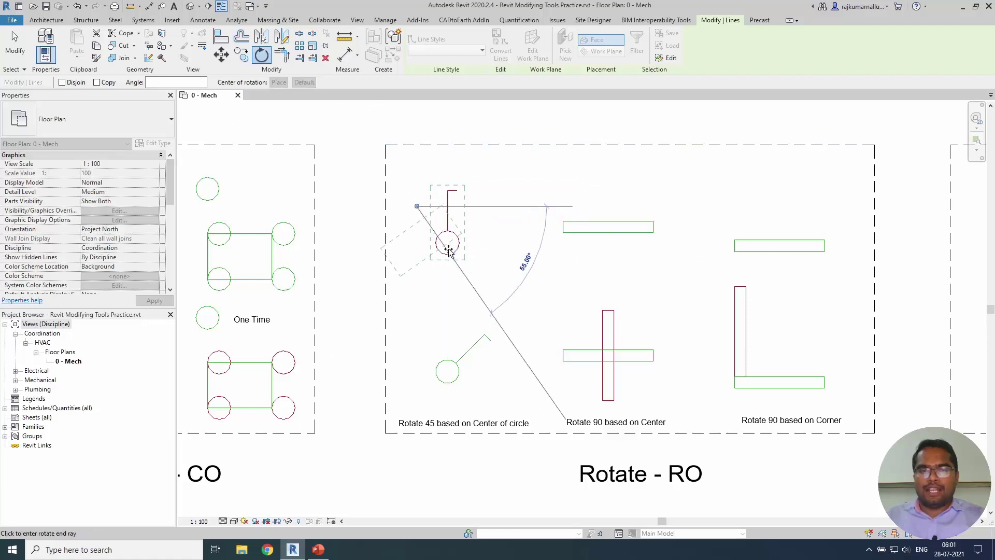
left_click(415, 208)
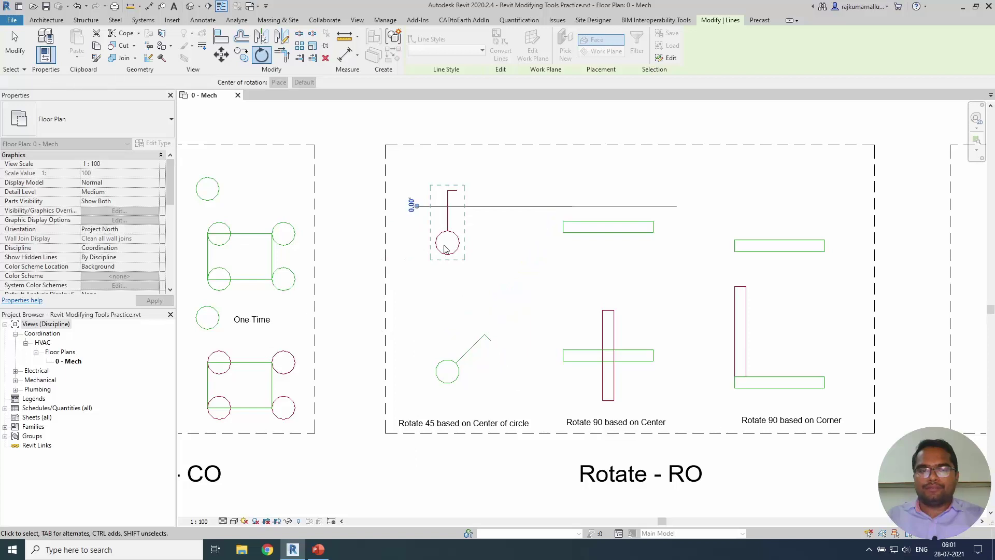
left_click(262, 55)
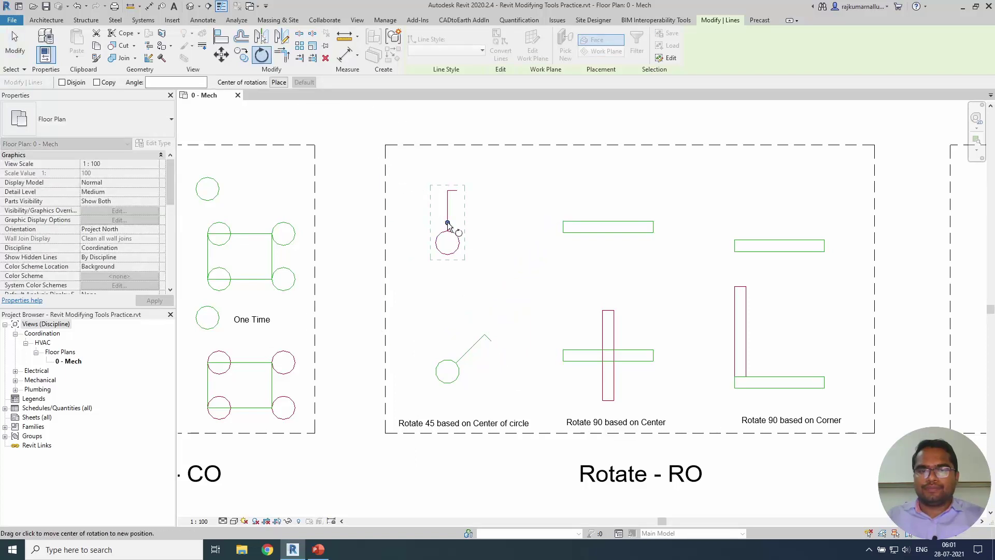
left_click_drag(447, 223, 449, 243)
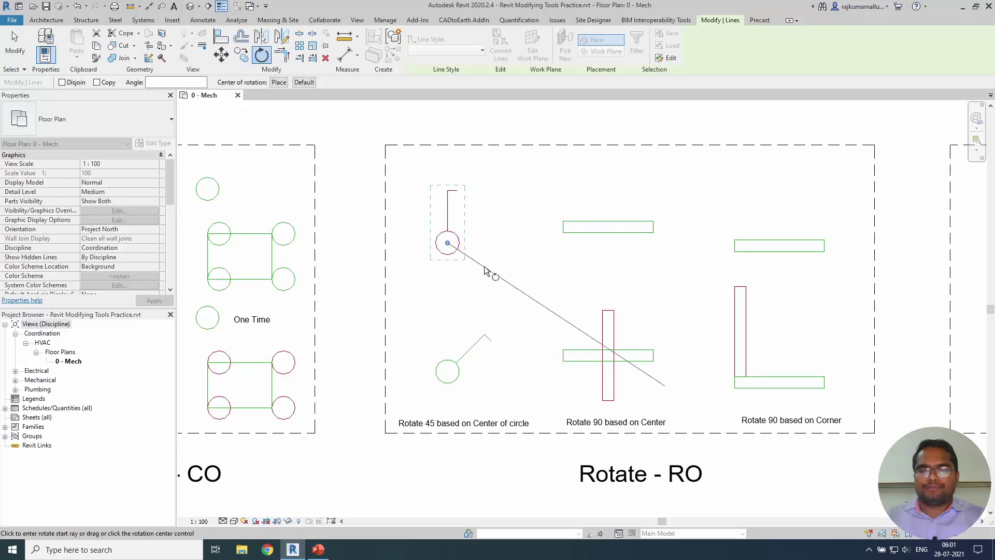
left_click(443, 167)
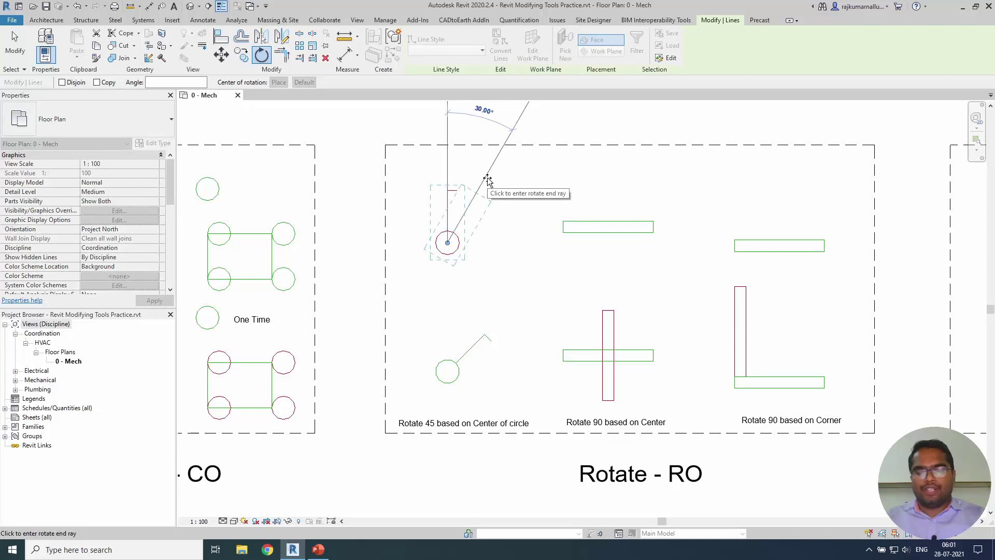
type("45")
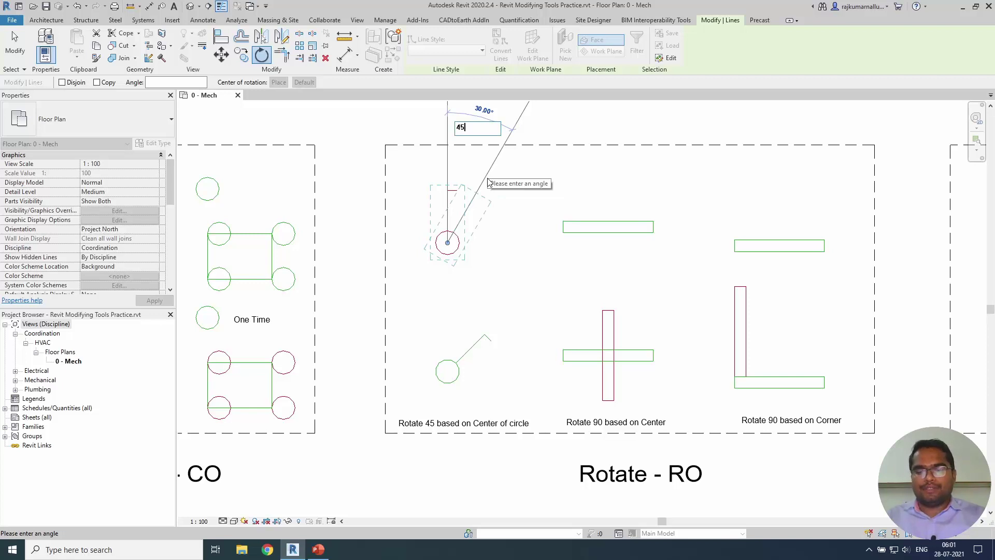
key("Return")
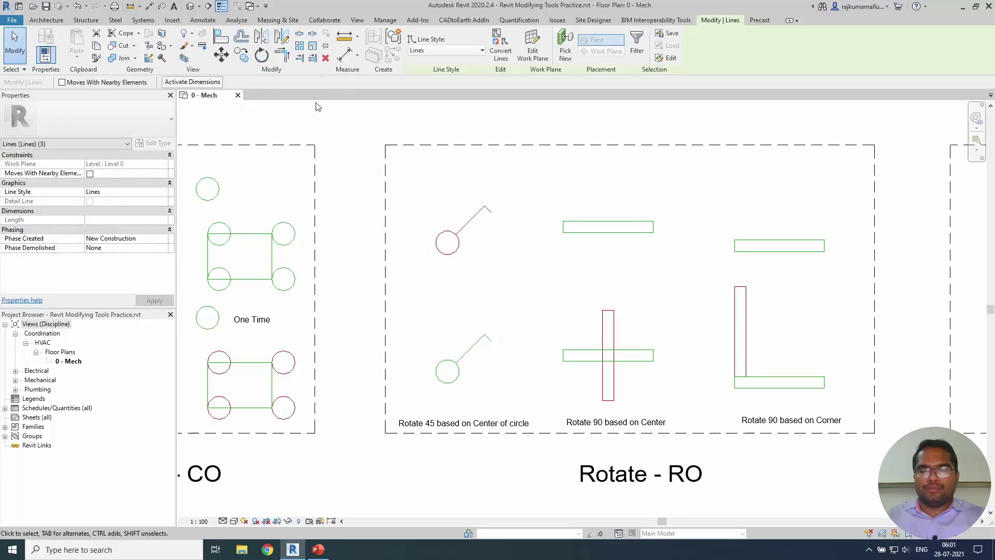
middle_click_drag(578, 268, 471, 262)
Step: Rotate a copy of the top horizontal rectangle 90° about its centre, from a vertical start ray
key("Escape")
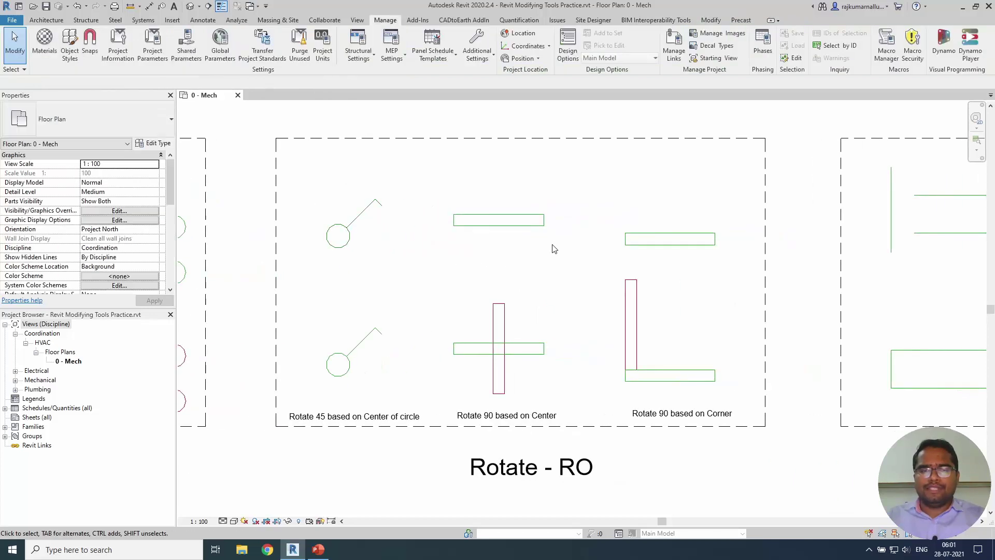
left_click_drag(560, 238, 424, 200)
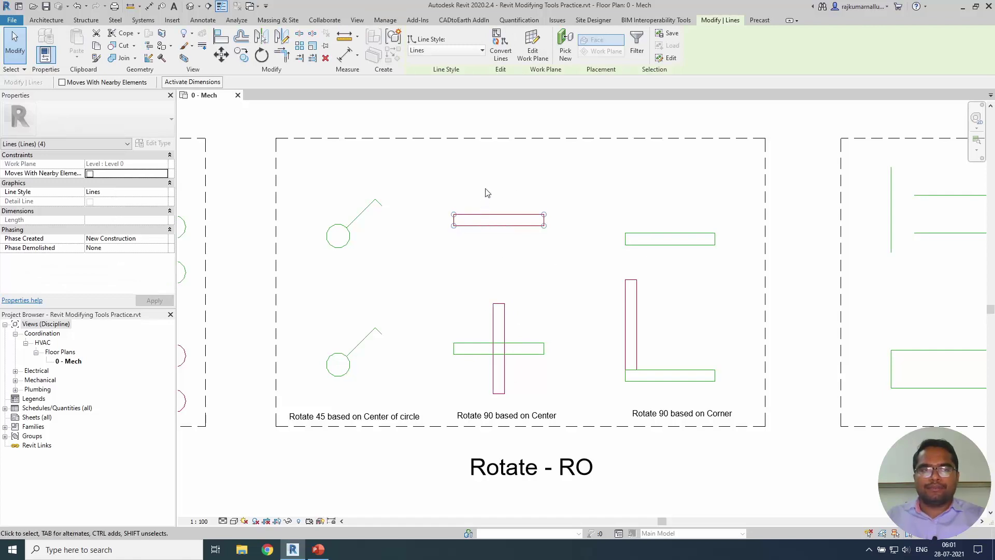
left_click(262, 56)
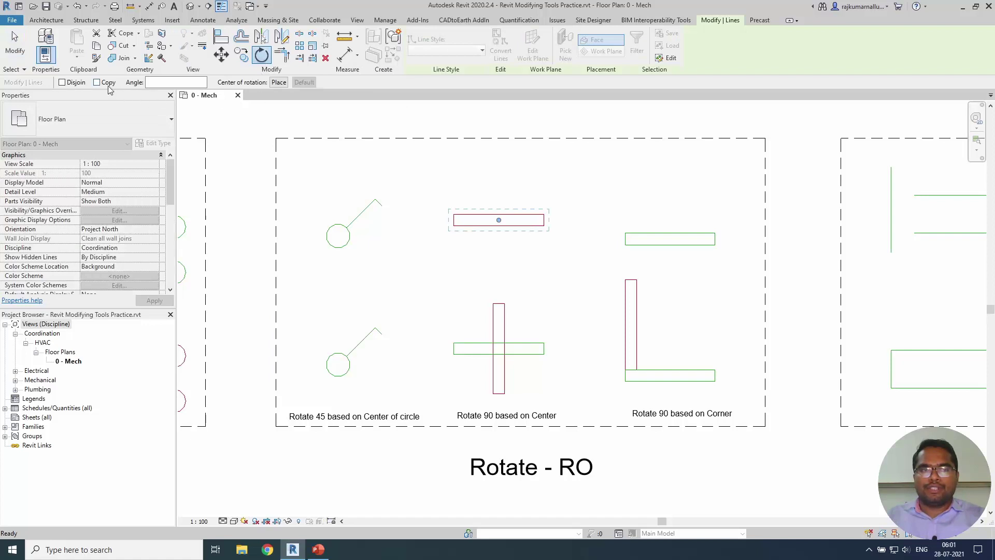
left_click(97, 82)
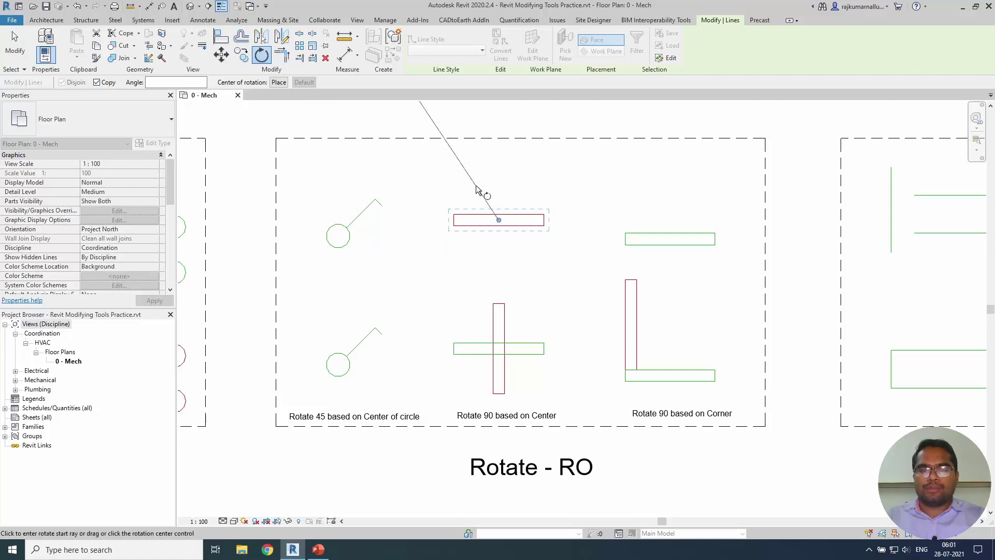
left_click(500, 171)
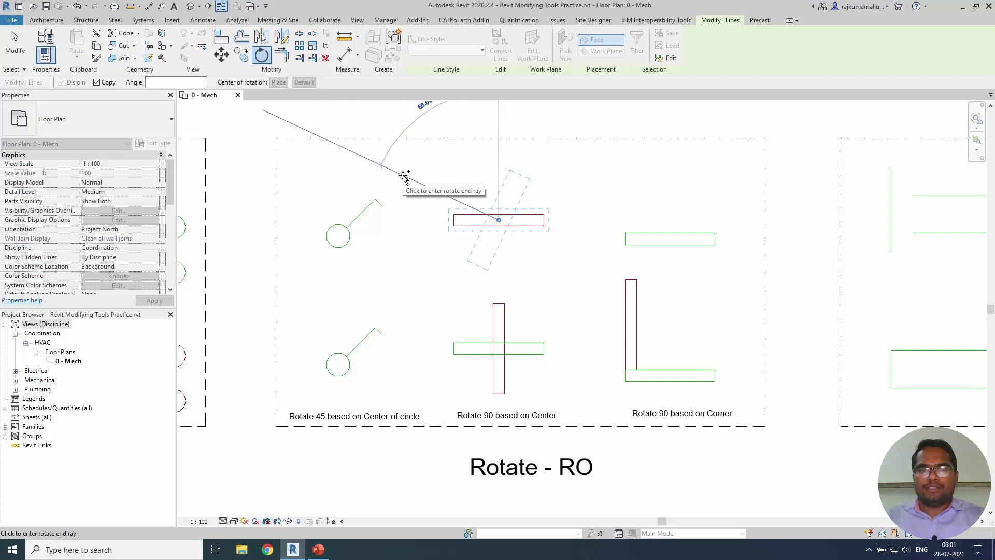
type("90")
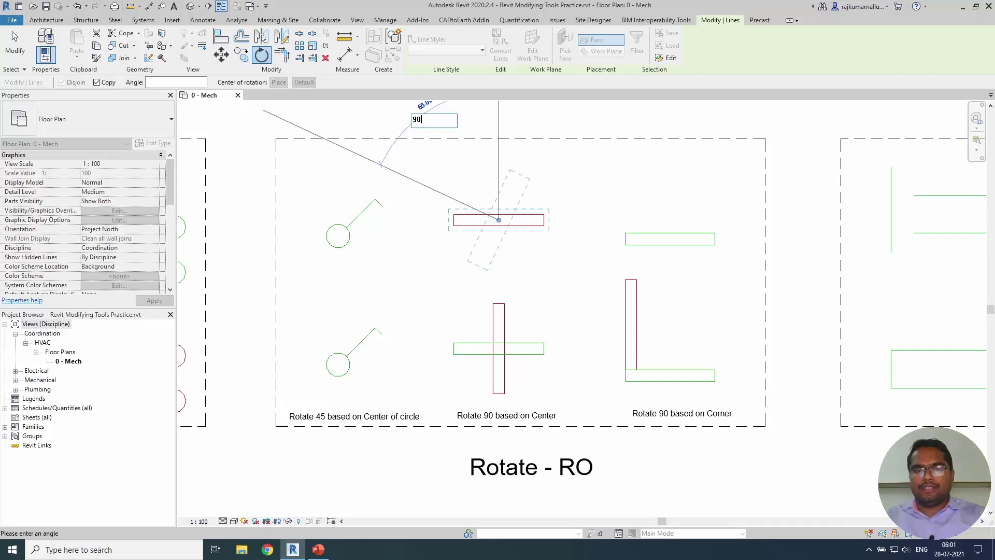
key("Return")
left_click(443, 254)
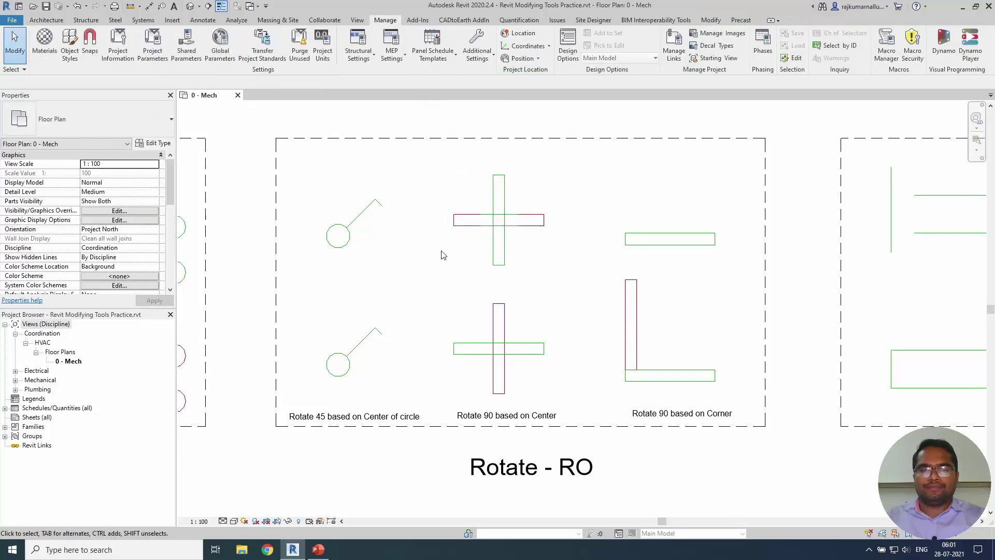
middle_click_drag(580, 287, 493, 288)
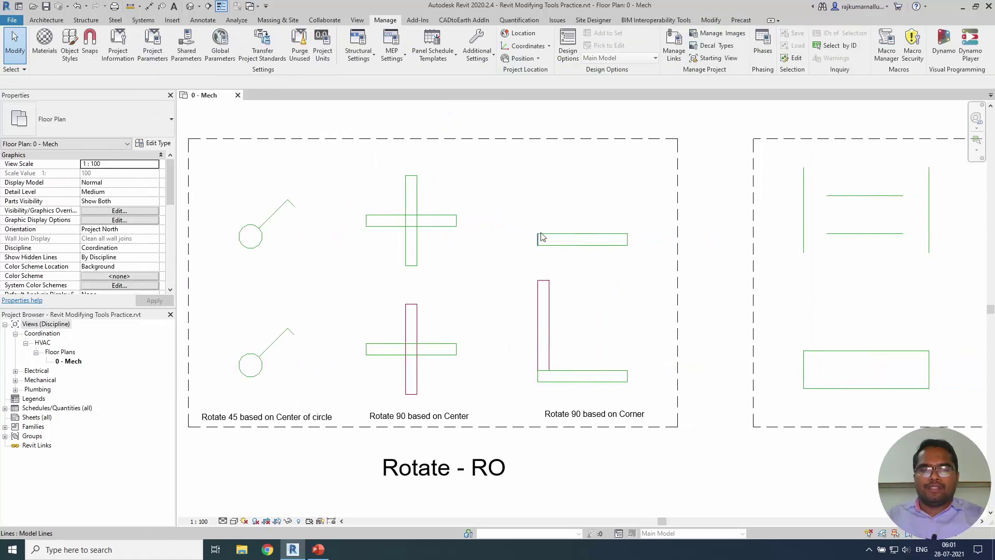
Step: Rotate a copy of the upper-right rectangle 90° about its left end corner
left_click_drag(520, 210, 656, 270)
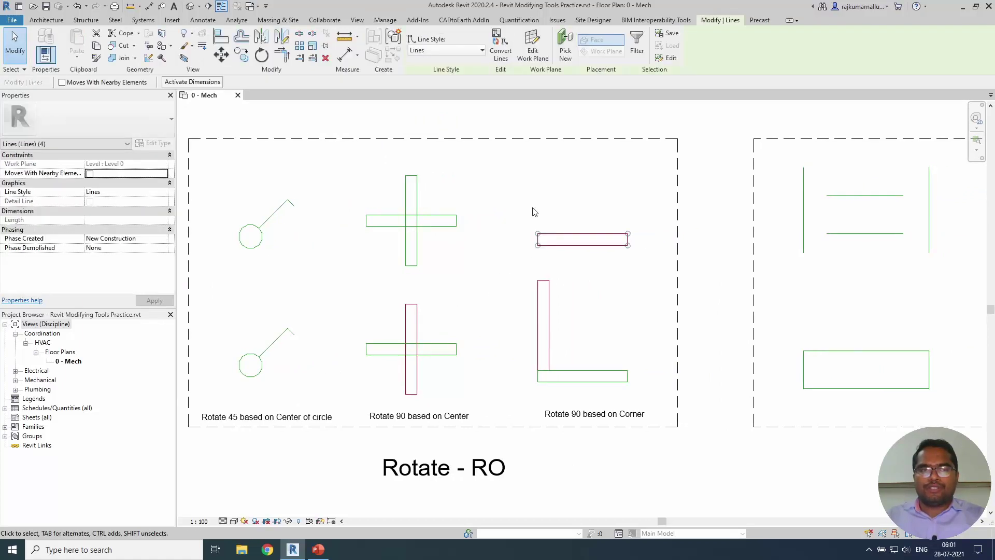
left_click(262, 62)
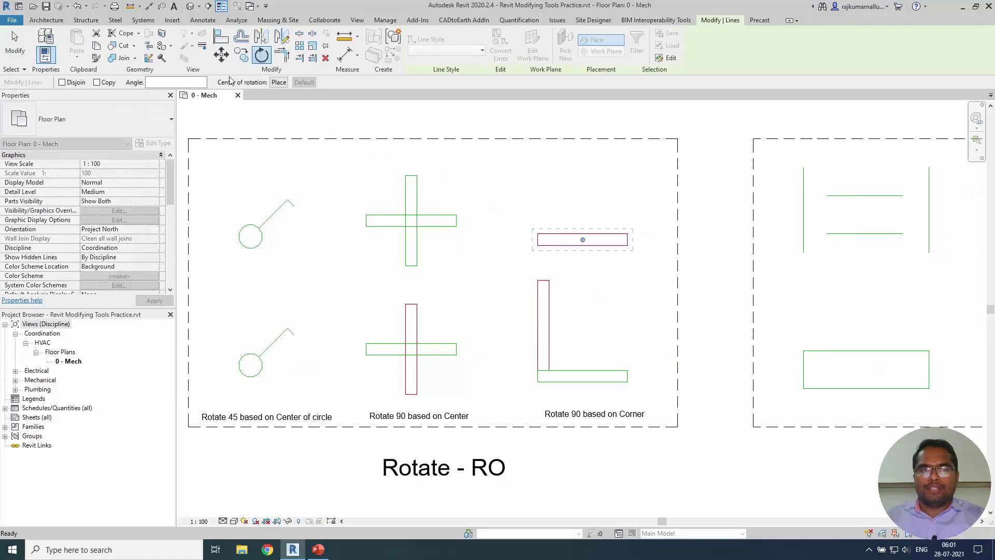
left_click(97, 83)
left_click(287, 82)
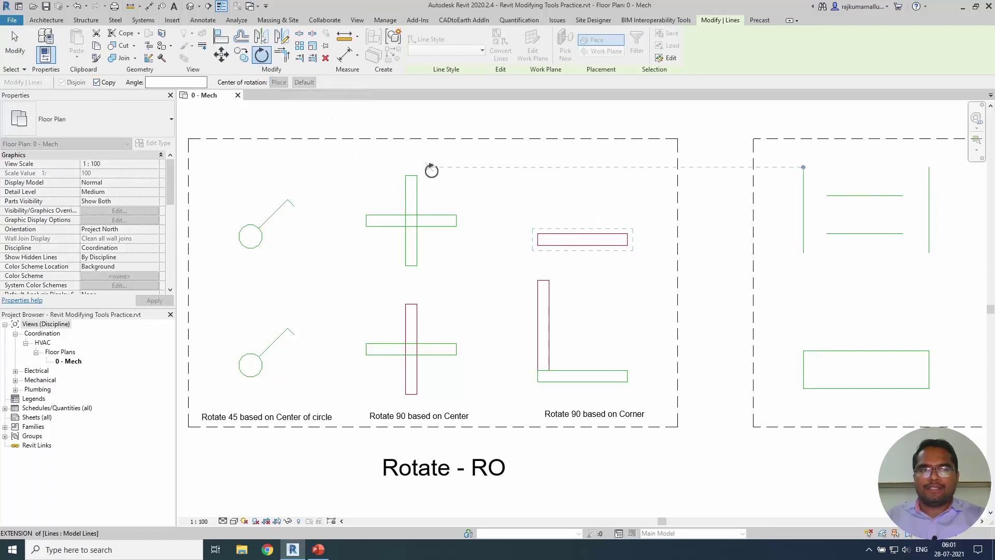
left_click(538, 234)
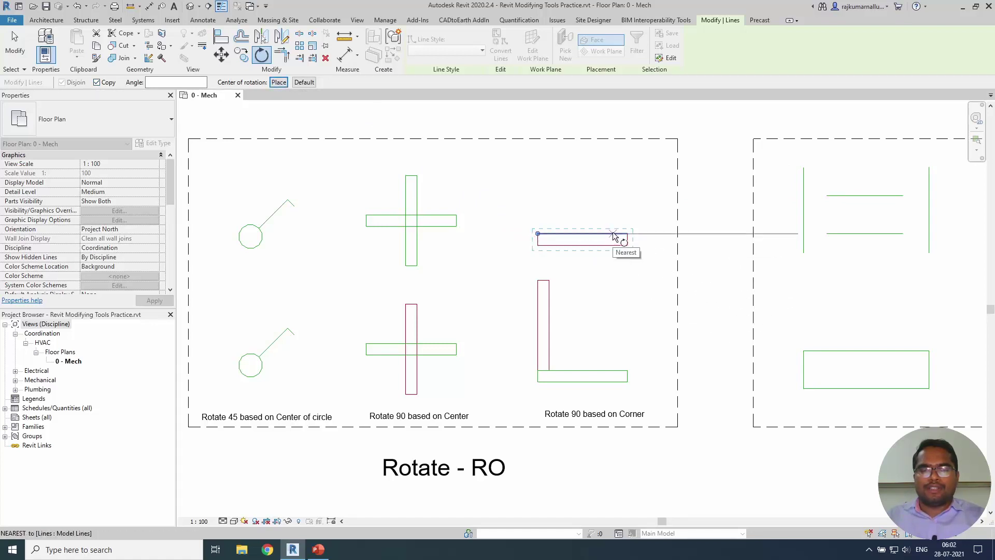
left_click(668, 234)
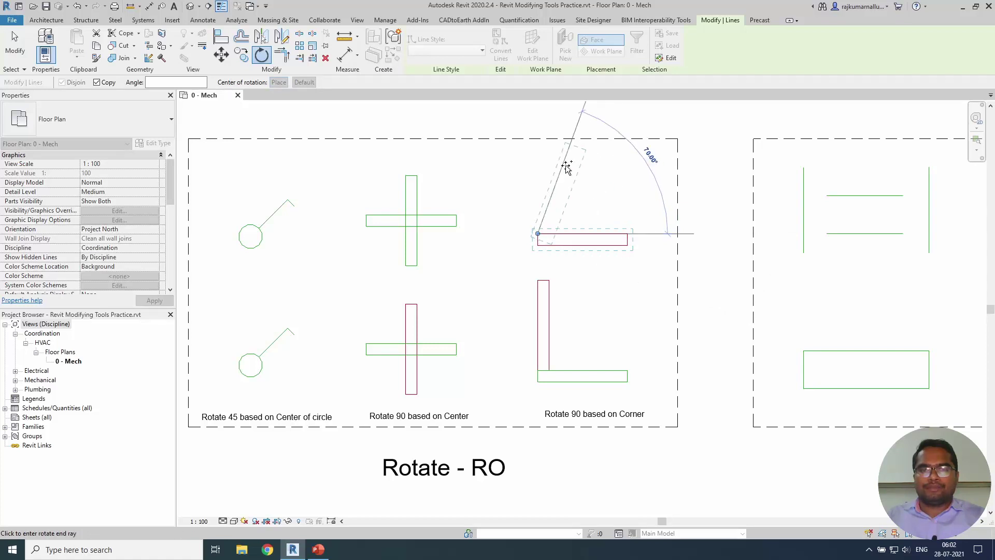
type("90")
key("Return")
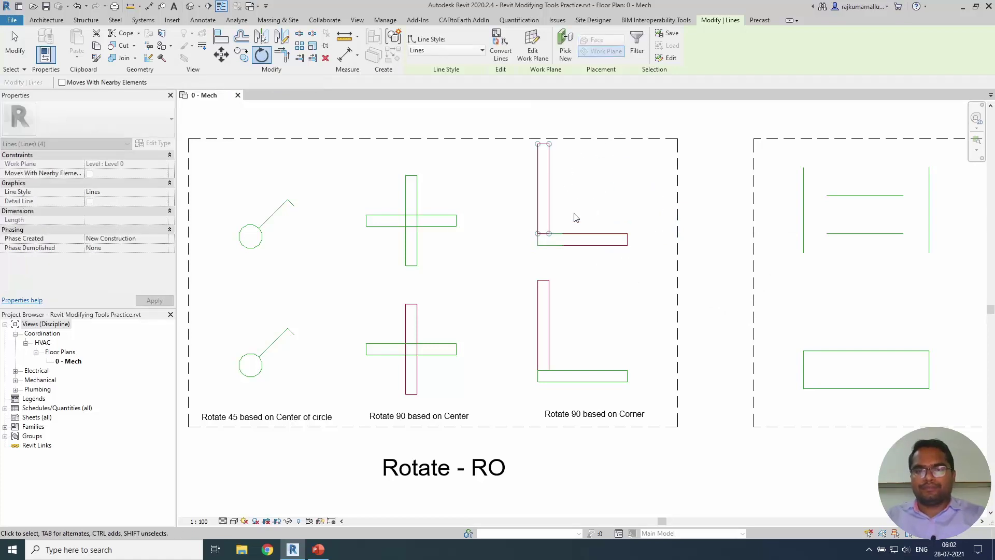
key("Escape")
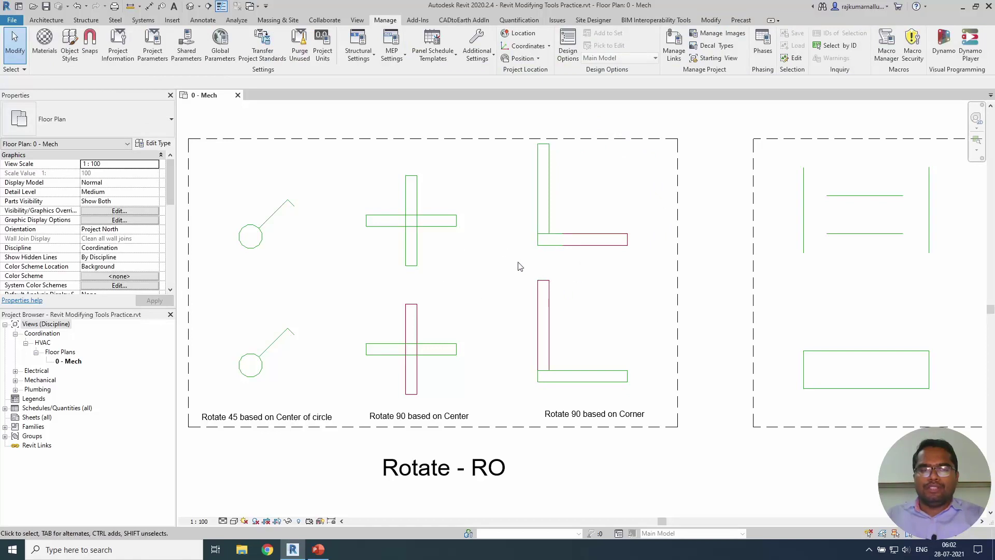
Step: Pan to the Trim and Extend Corner - TR frame and select its lower short horizontal line
middle_click_drag(636, 293, 605, 306)
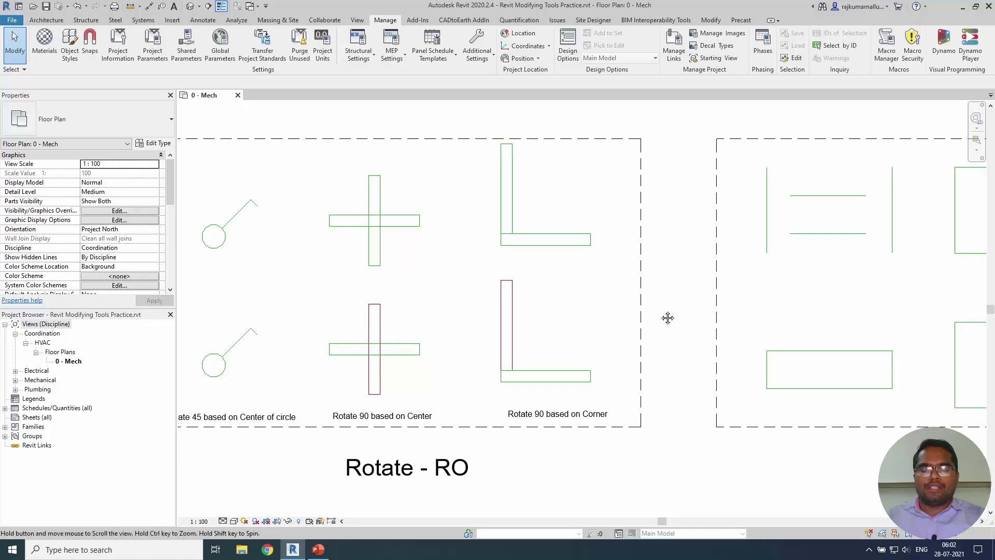
middle_click_drag(667, 318, 389, 309)
middle_click_drag(790, 325, 565, 325)
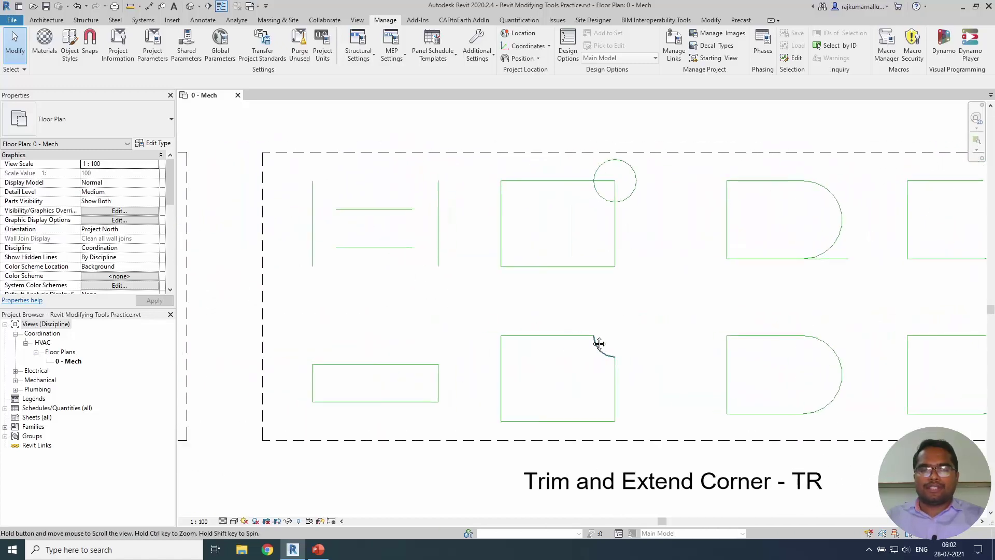
middle_click_drag(484, 337, 606, 328)
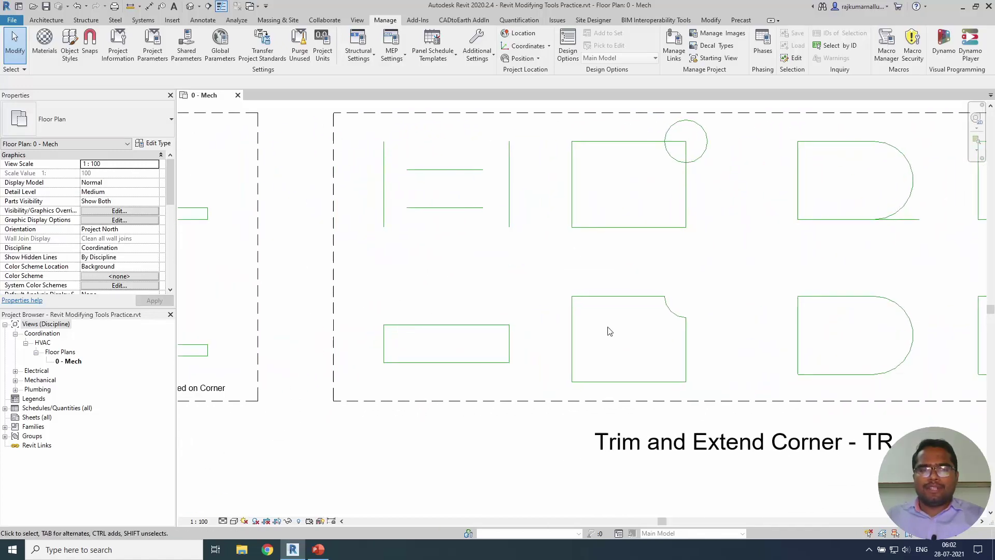
left_click(465, 207)
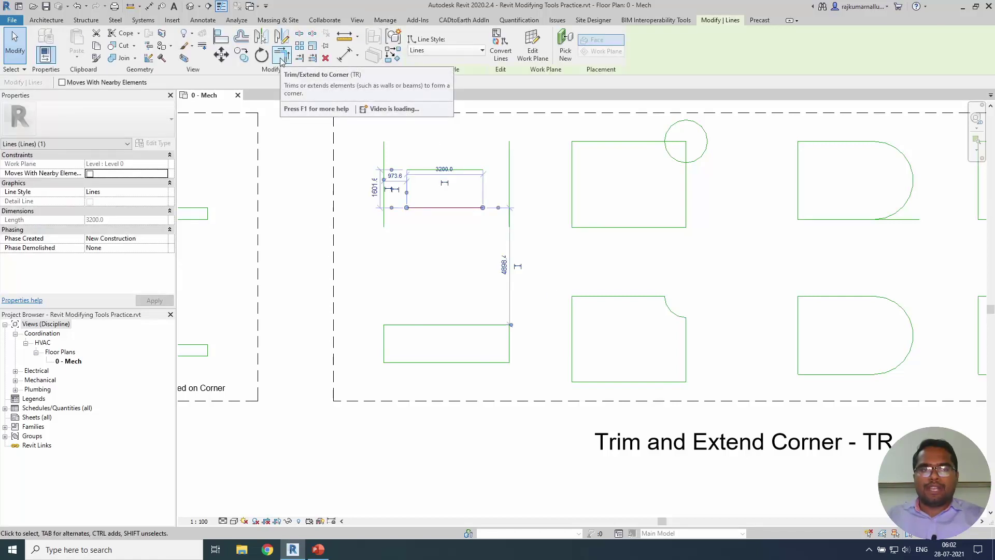
mouse_move(281, 56)
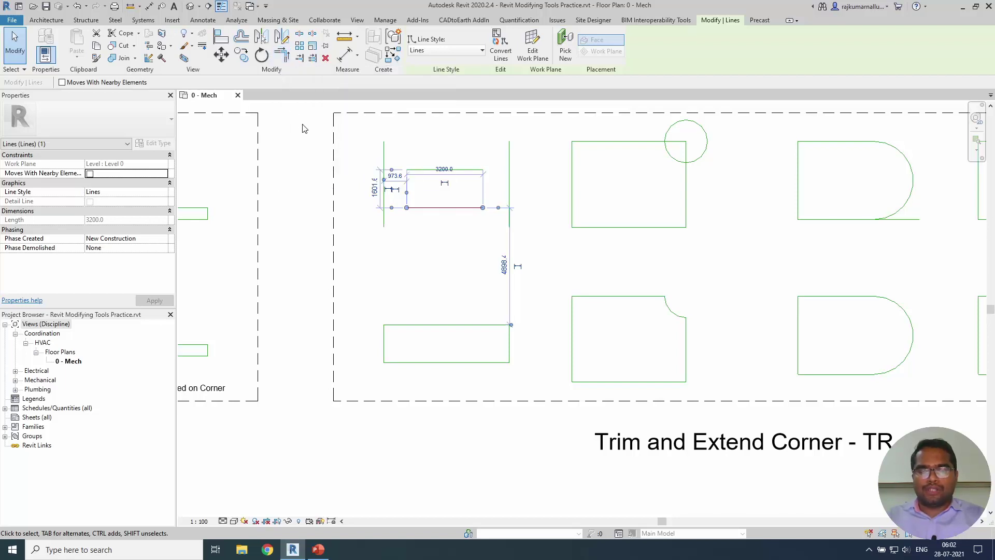
Step: Join the first rectangle's loose lines into four closed corners with Trim/Extend to Corner
left_click(282, 55)
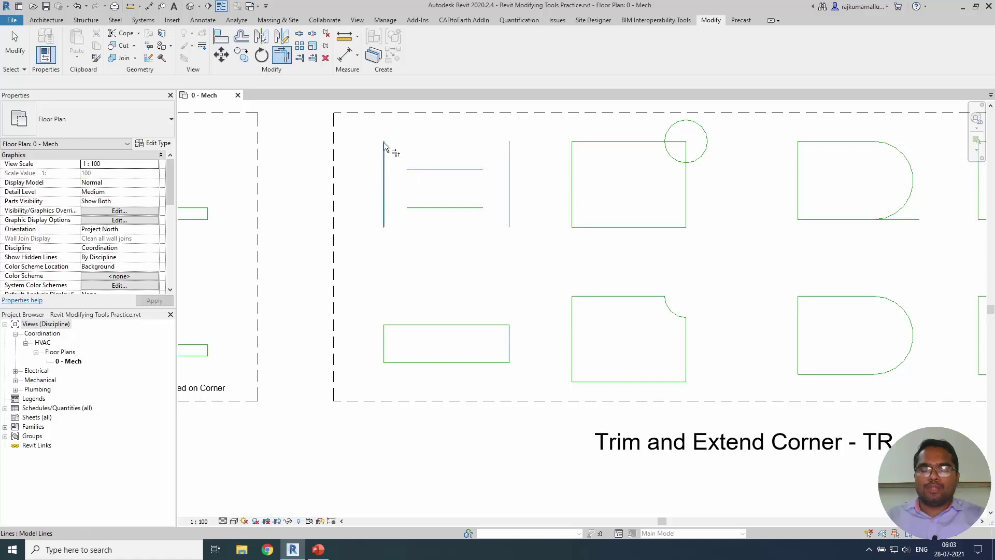
left_click(383, 190)
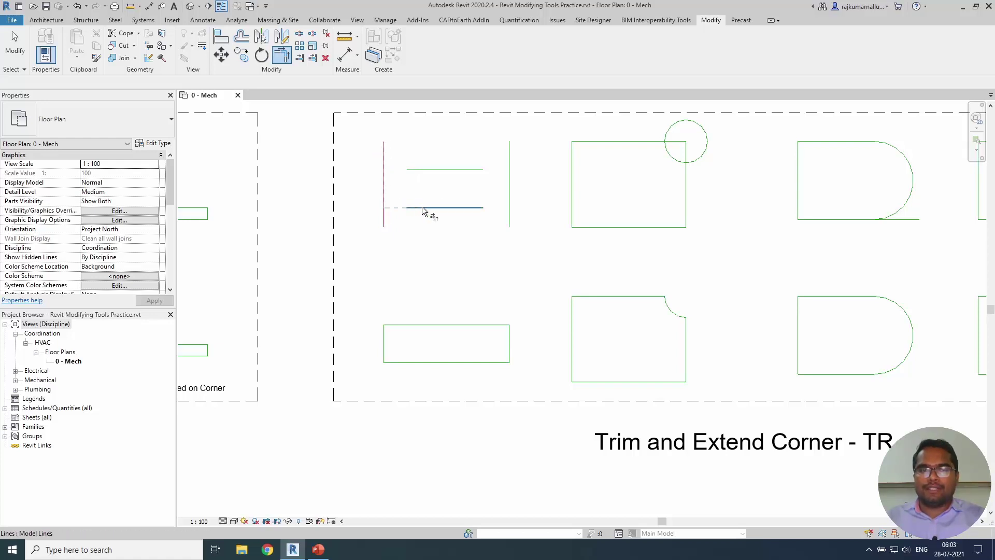
left_click(424, 168)
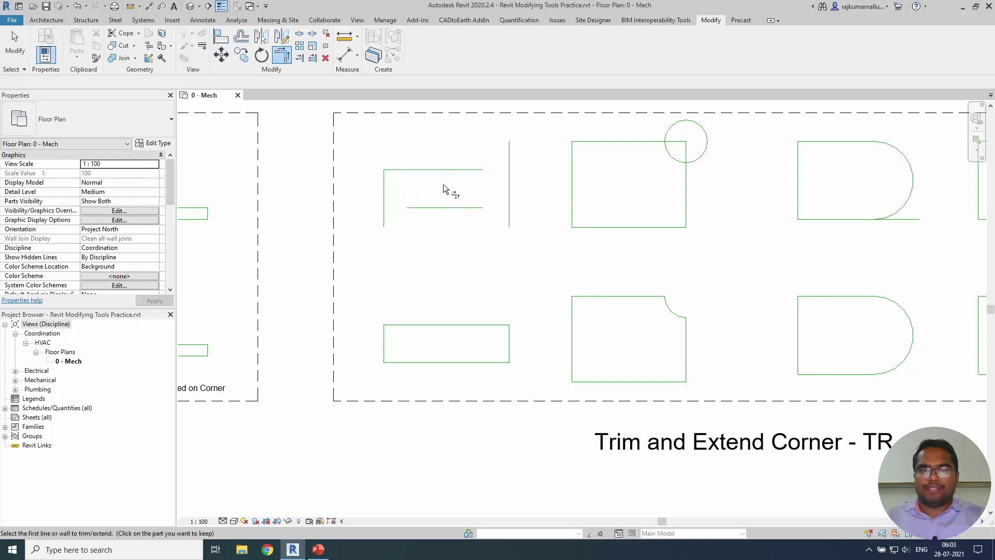
left_click(448, 172)
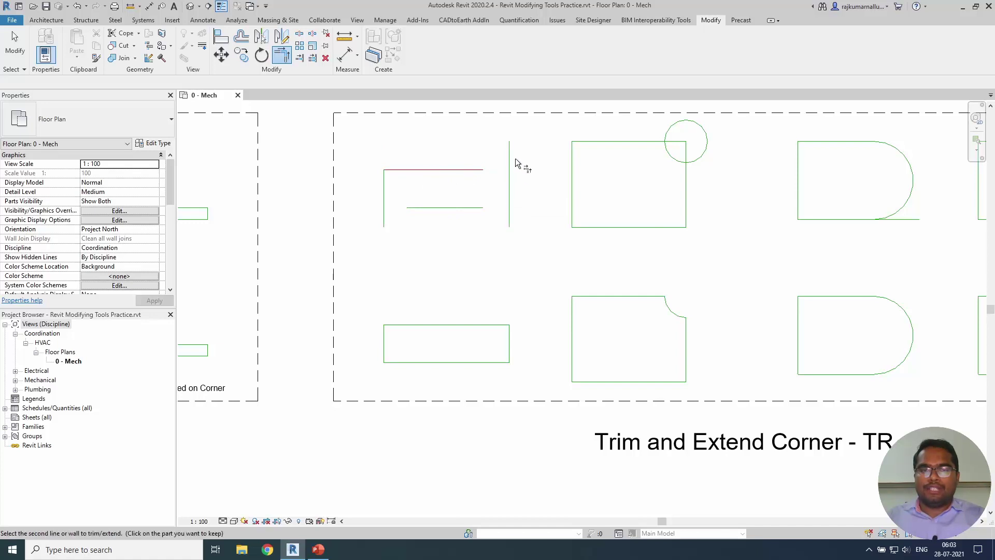
left_click(509, 193)
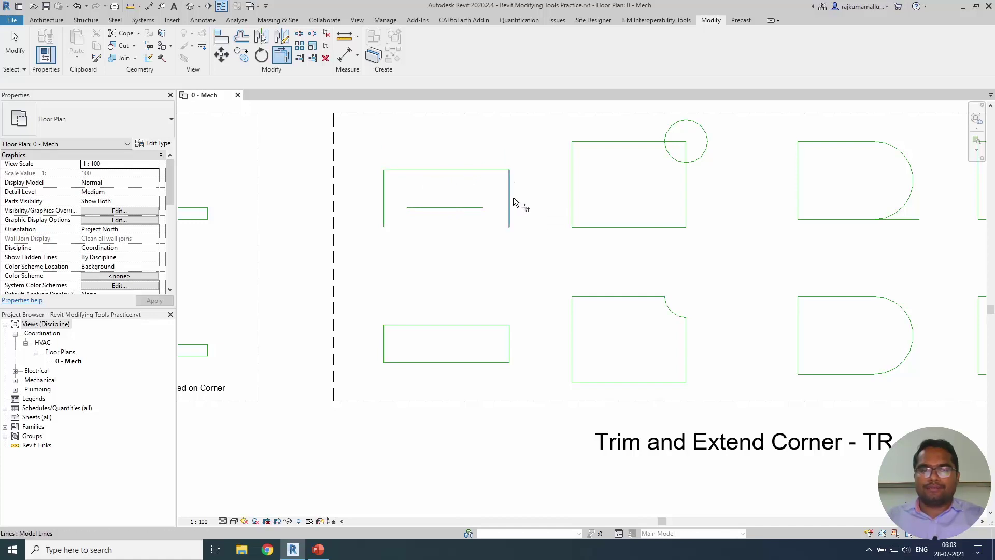
left_click(509, 197)
left_click(484, 206)
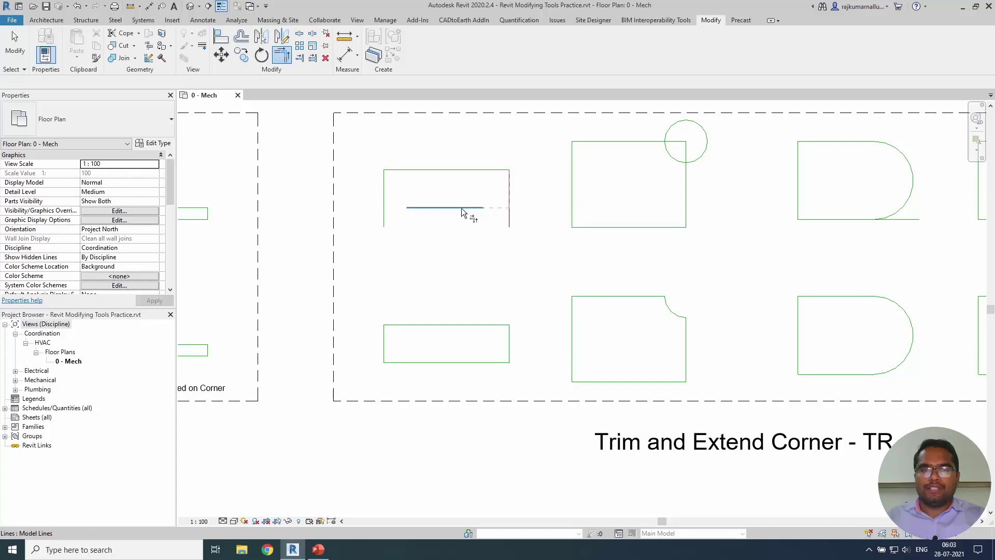
left_click(451, 208)
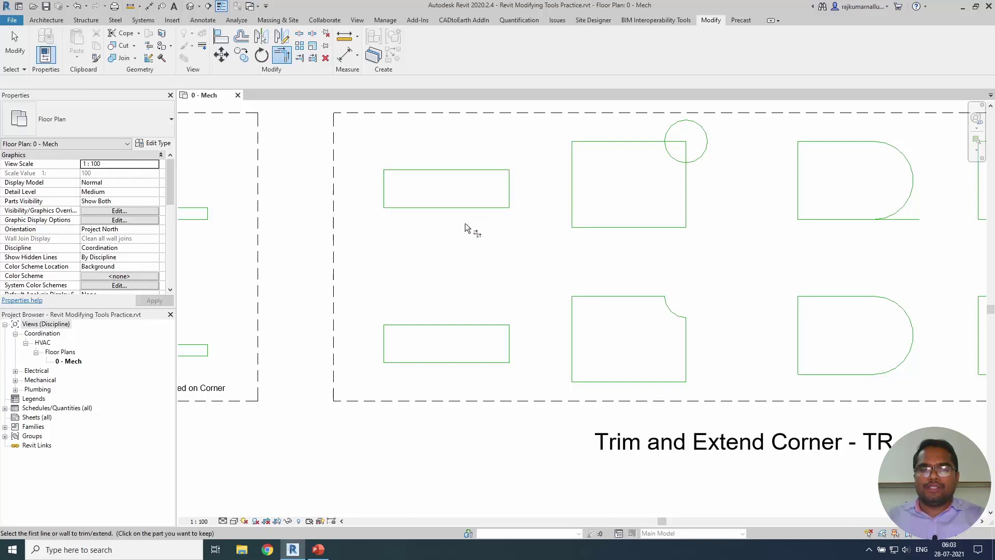
Step: Trim the notched rectangle's right side and top line to end at the circle
middle_click_drag(527, 246, 378, 248)
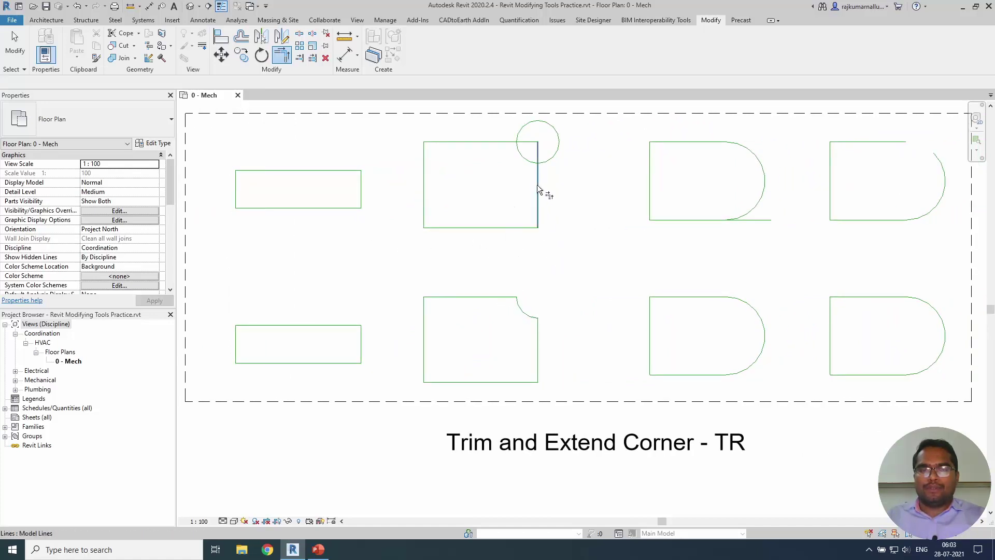
left_click(524, 161)
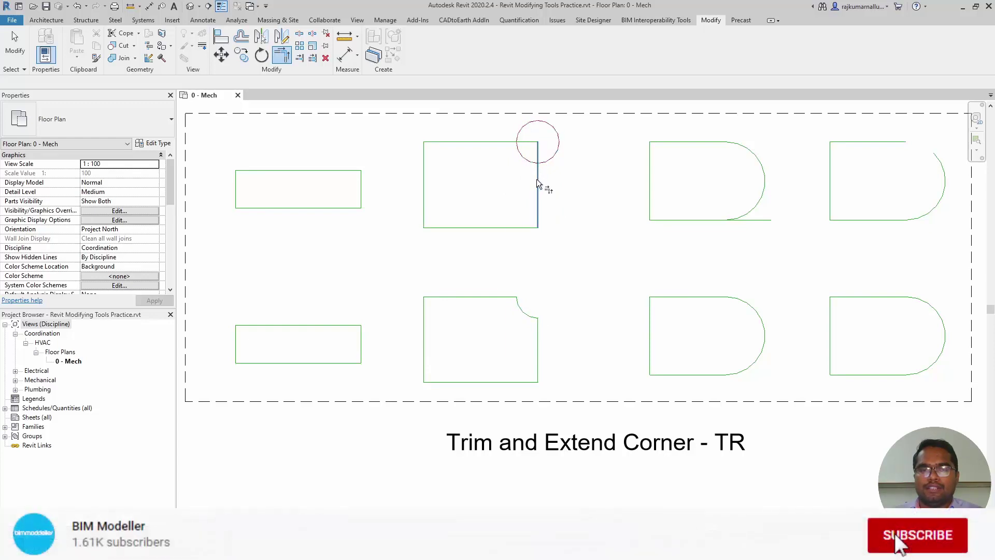
left_click(537, 180)
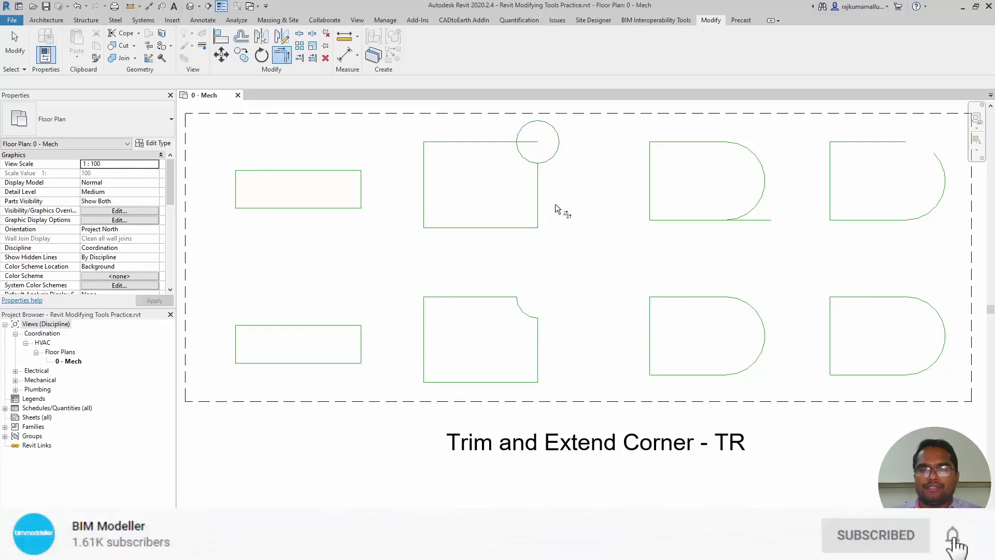
left_click(487, 147)
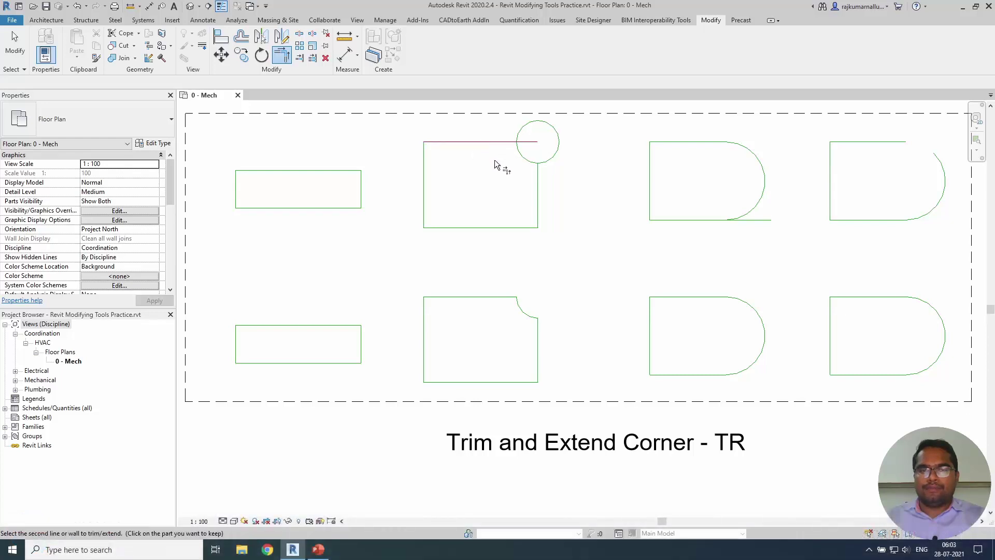
left_click(521, 157)
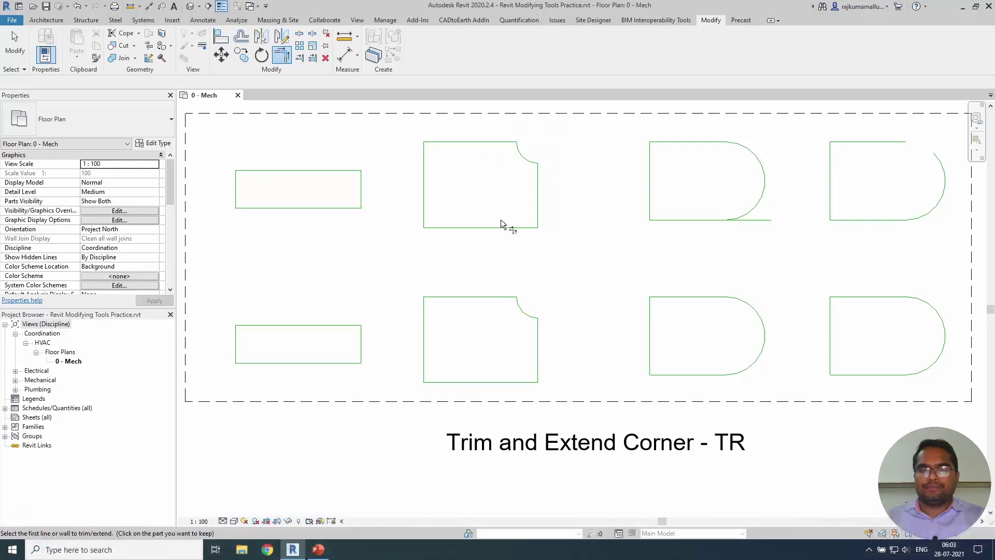
key("Escape")
key("Escape")
Step: Close both D shapes by trimming their arcs against the straight lines
middle_click_drag(739, 244, 650, 249)
key("t")
key("r")
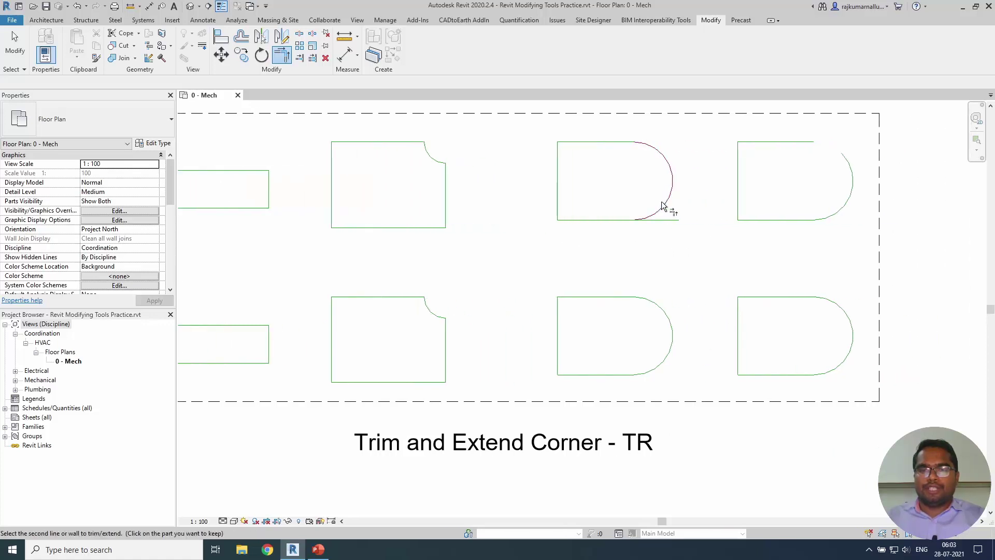
left_click(625, 215)
left_click(617, 220)
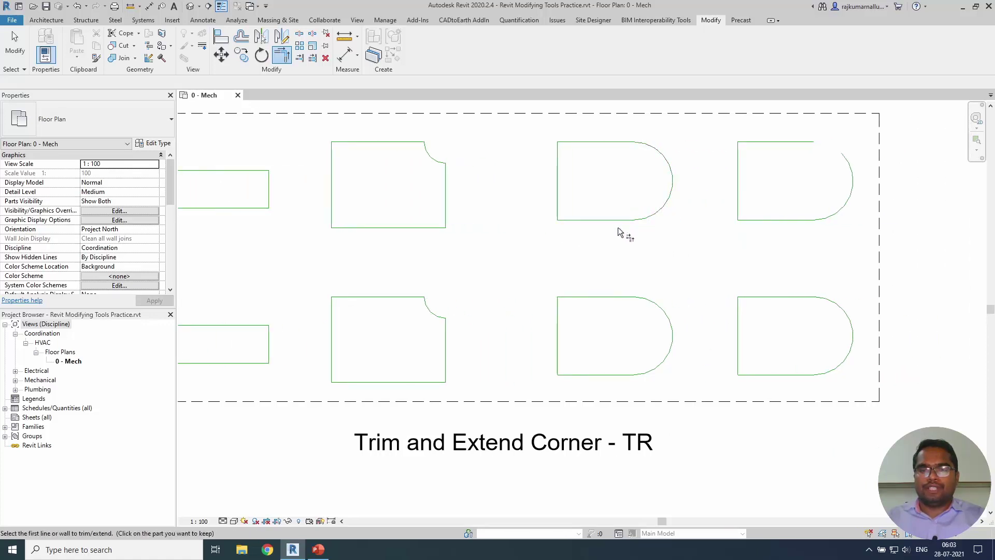
middle_click_drag(800, 250, 710, 264)
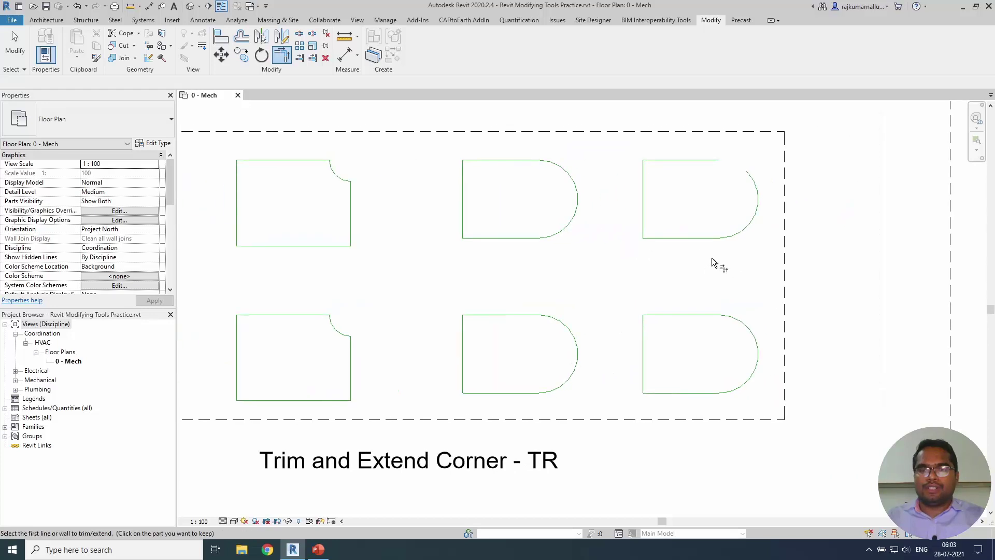
left_click(753, 193)
left_click(707, 160)
Step: Review the whole Trim and Extend Corner exercise and finish the corner command
scroll(720, 262, "down", 2)
middle_click_drag(616, 279, 673, 260)
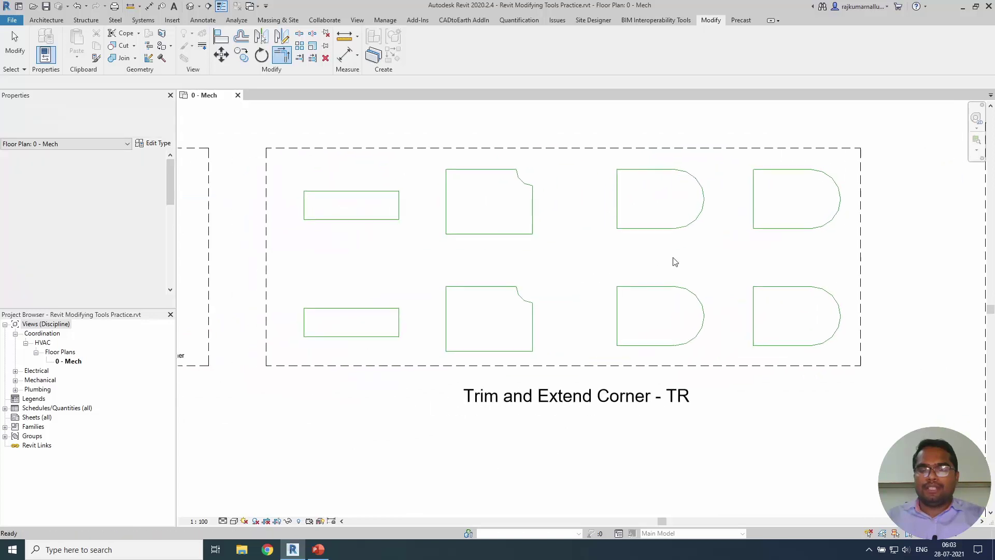
scroll(602, 276, "up", 2)
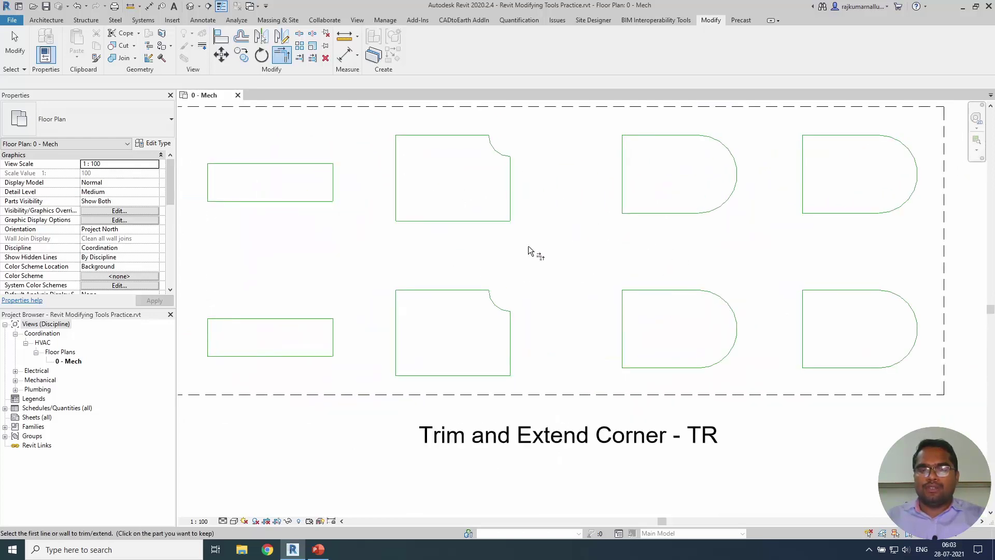
scroll(529, 246, "down", 1)
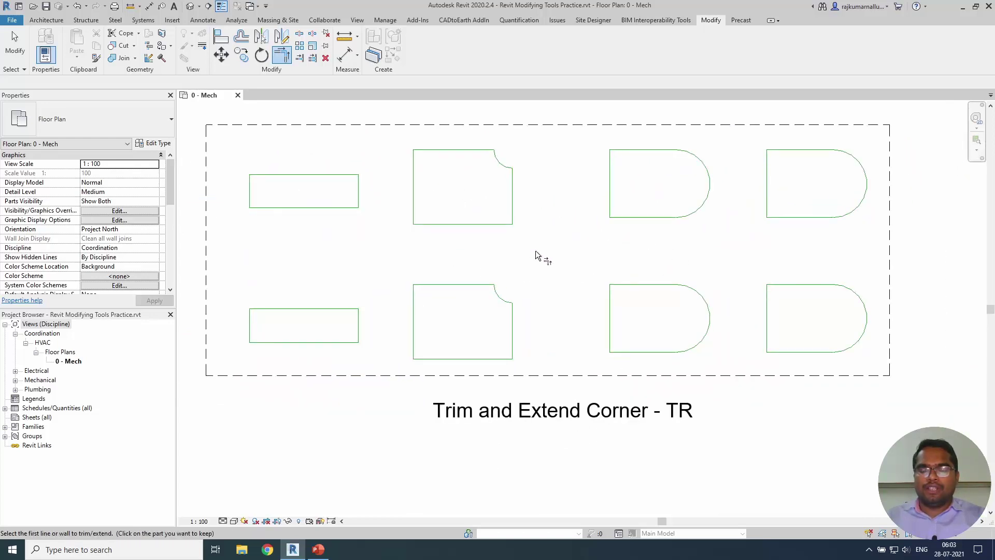
middle_click_drag(655, 267, 615, 264)
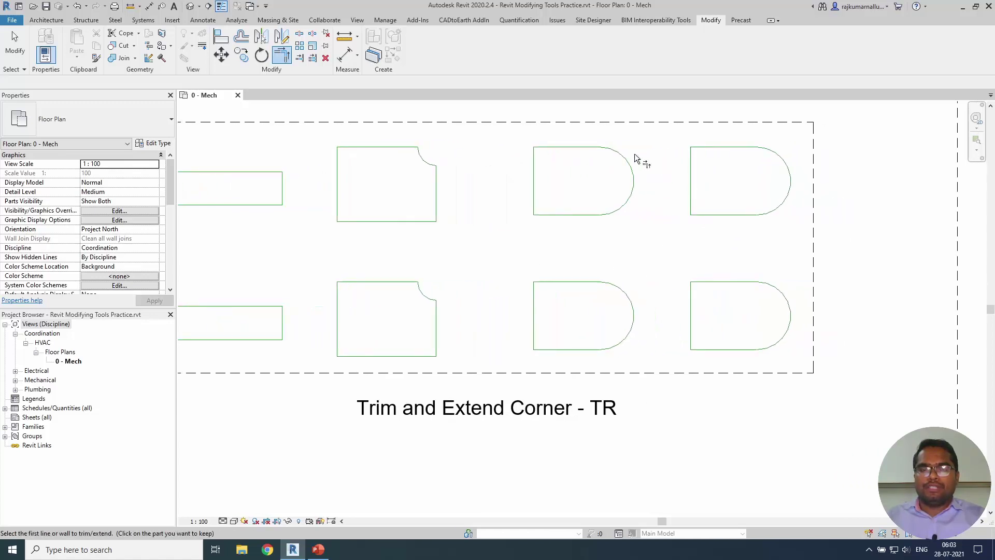
key("Escape")
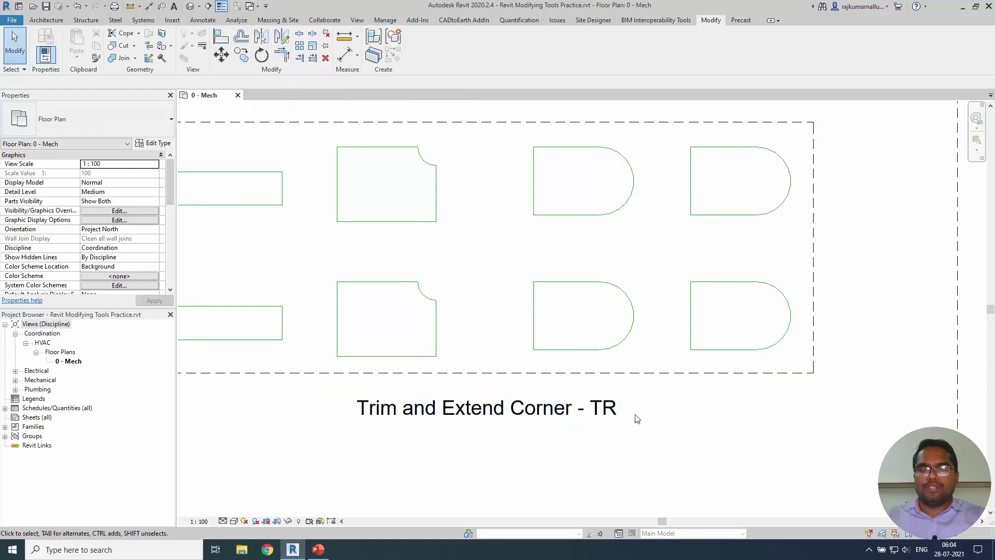
Step: Extend the top, middle and bottom Single Element lines to their boundary edges
middle_click_drag(648, 417, 578, 418)
scroll(320, 329, "down", 2)
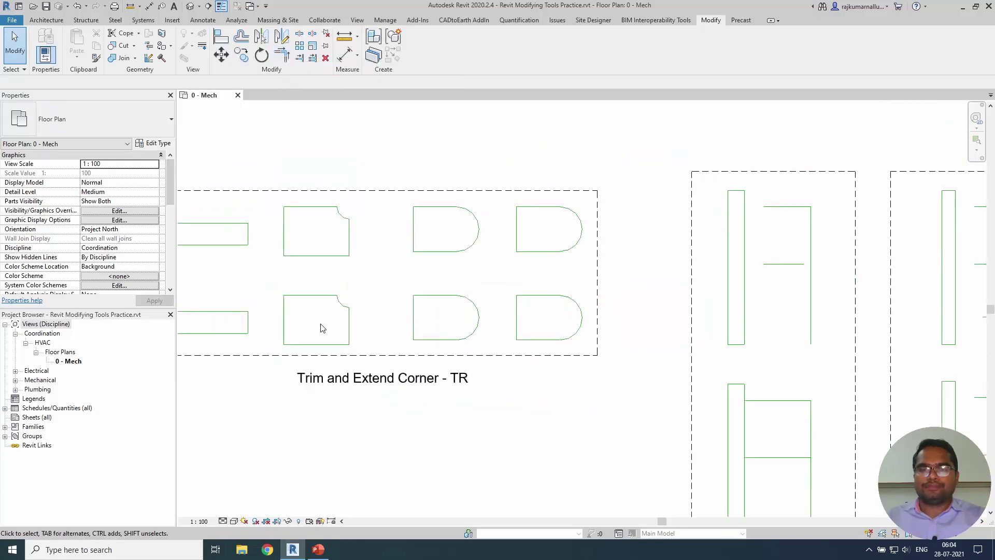
middle_click_drag(685, 340, 589, 262)
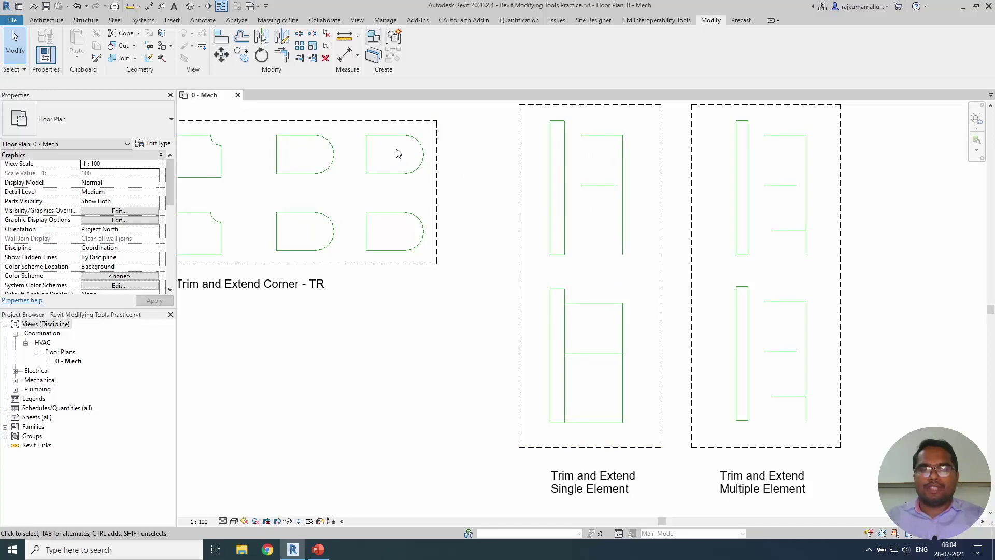
left_click(299, 58)
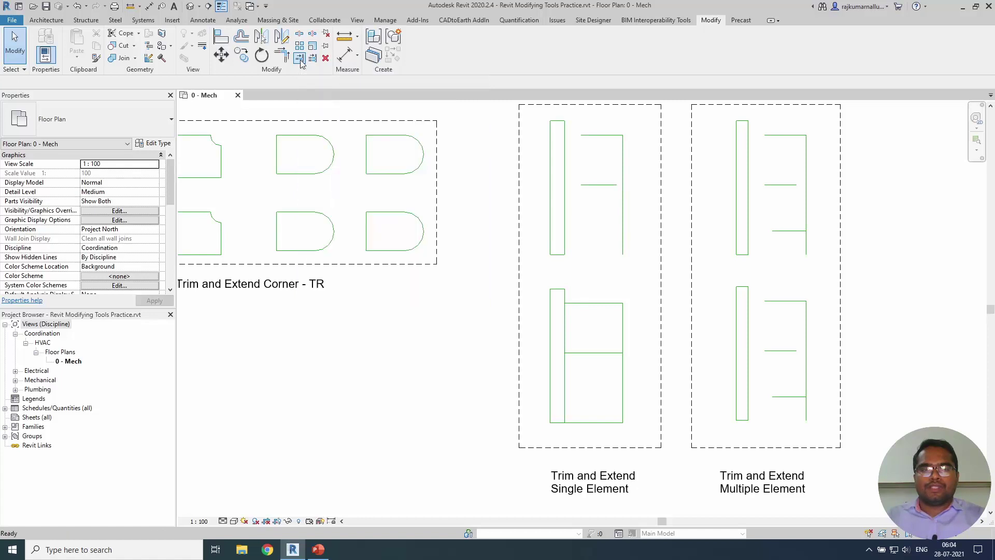
left_click(567, 152)
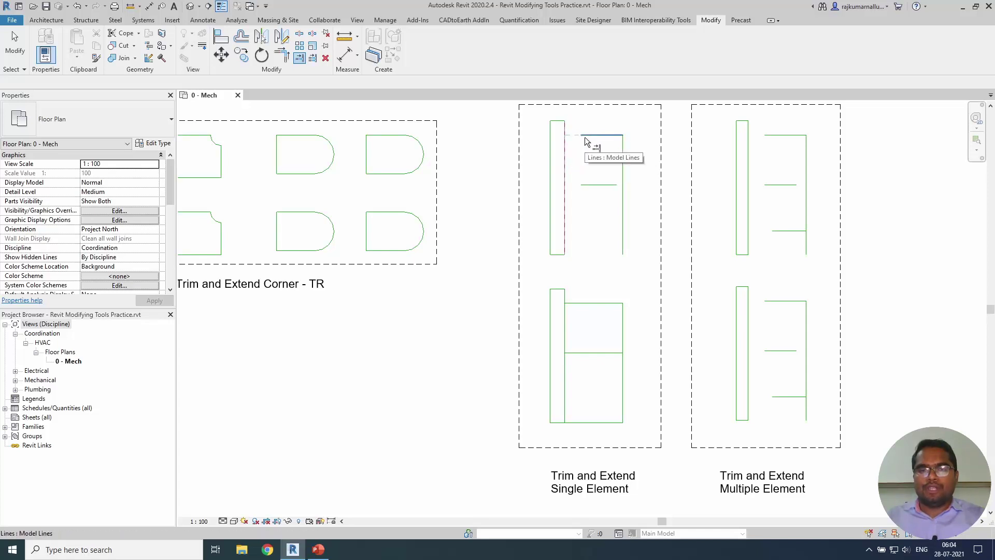
left_click(585, 142)
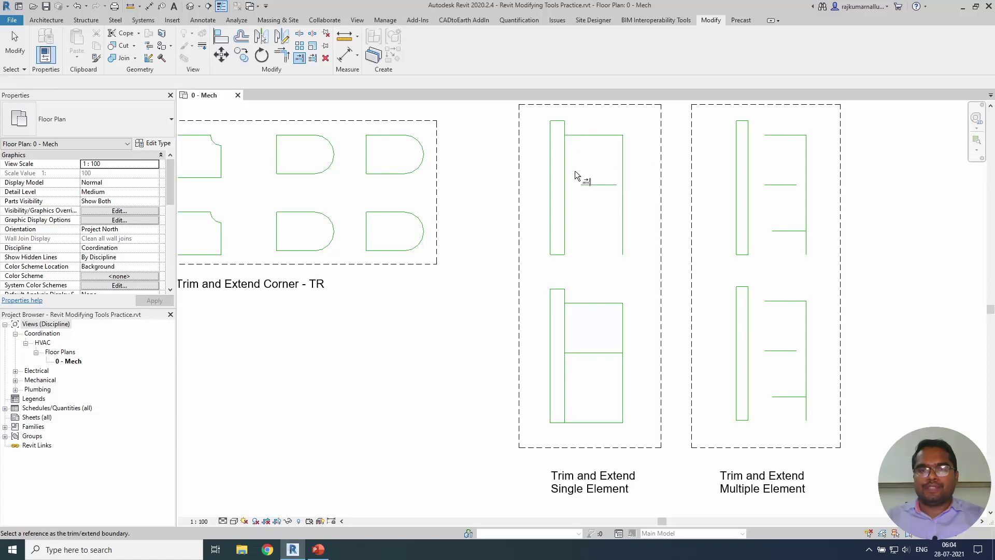
left_click(565, 201)
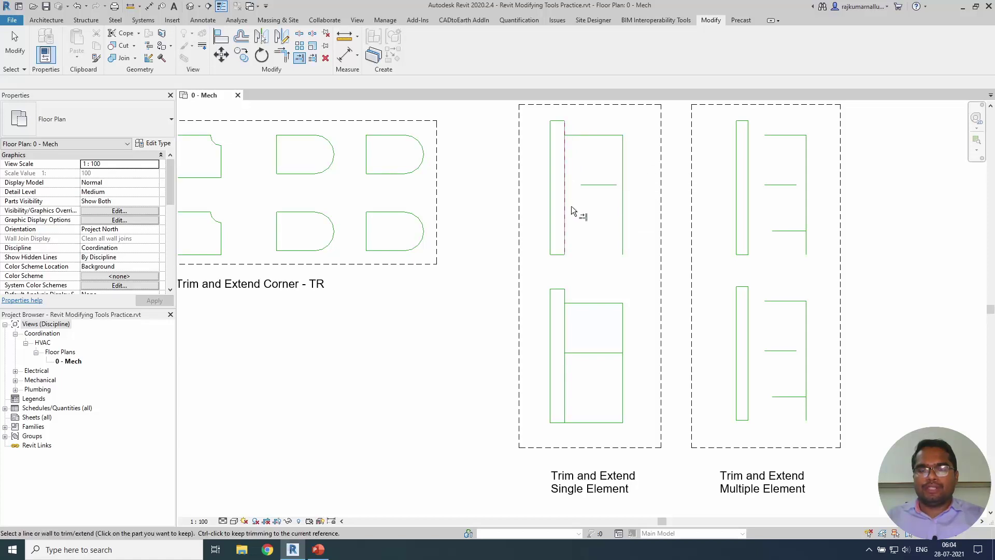
left_click(589, 184)
left_click(595, 183)
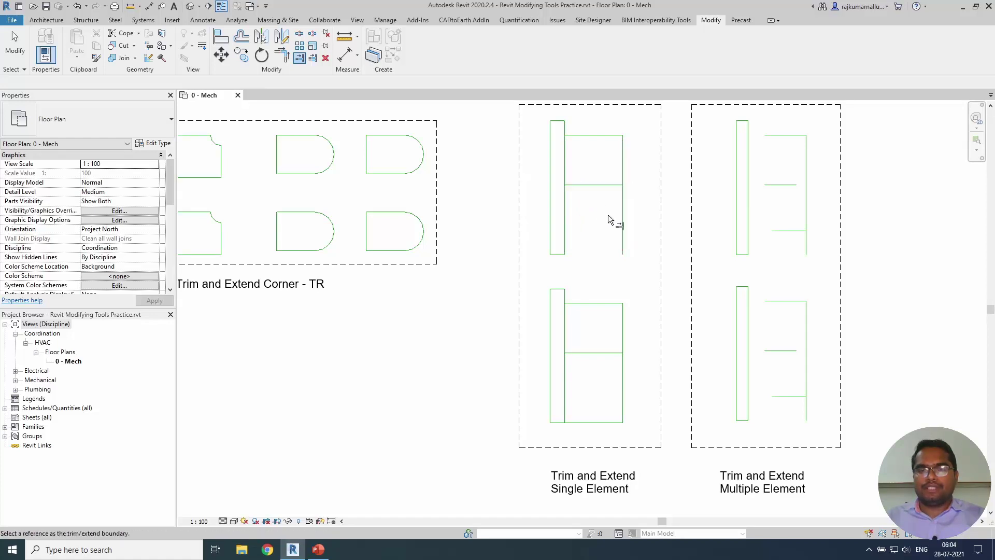
left_click(622, 244)
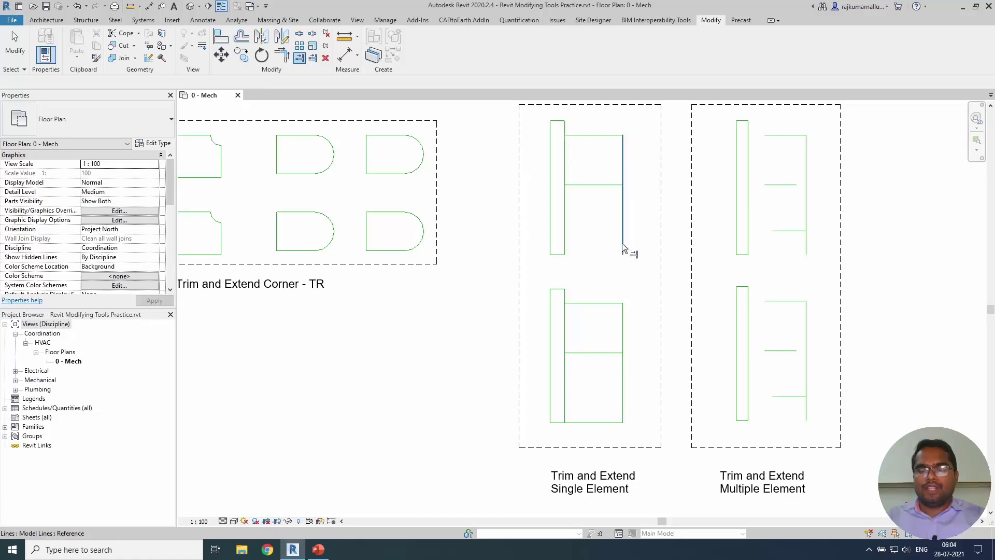
left_click(558, 254)
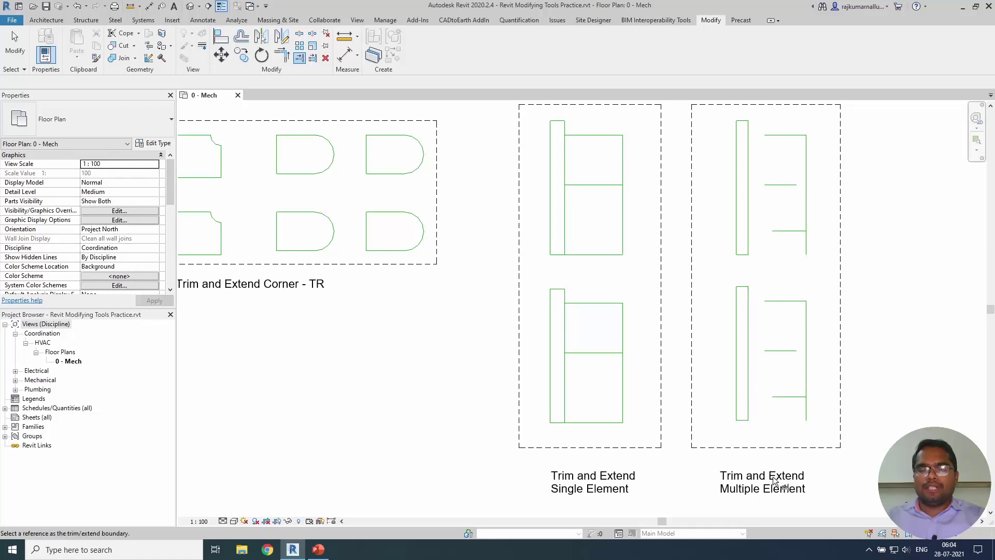
Step: Extend the short horizontal lines to the right vertical boundary with Trim/Extend Multiple Elements
left_click(311, 59)
middle_click_drag(646, 245, 605, 260)
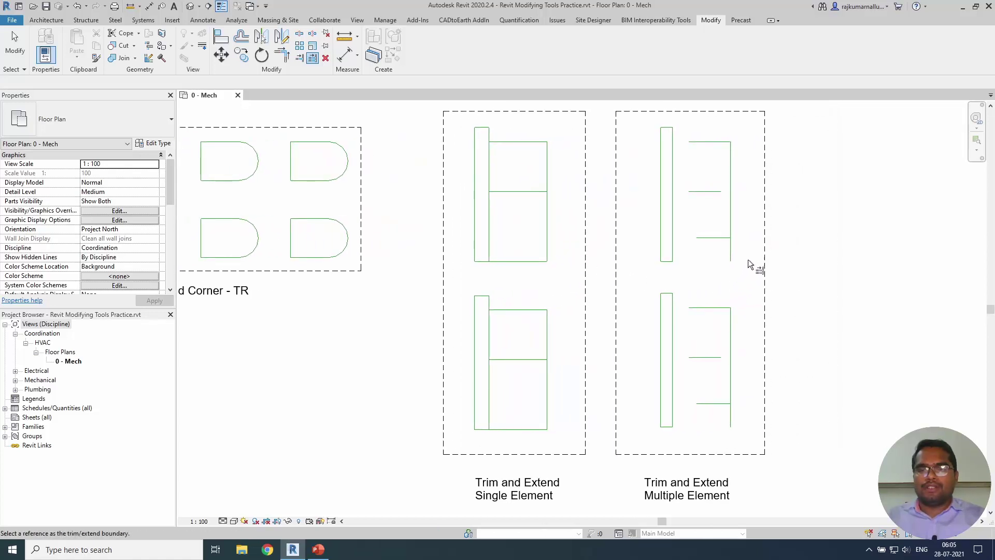
left_click(733, 201)
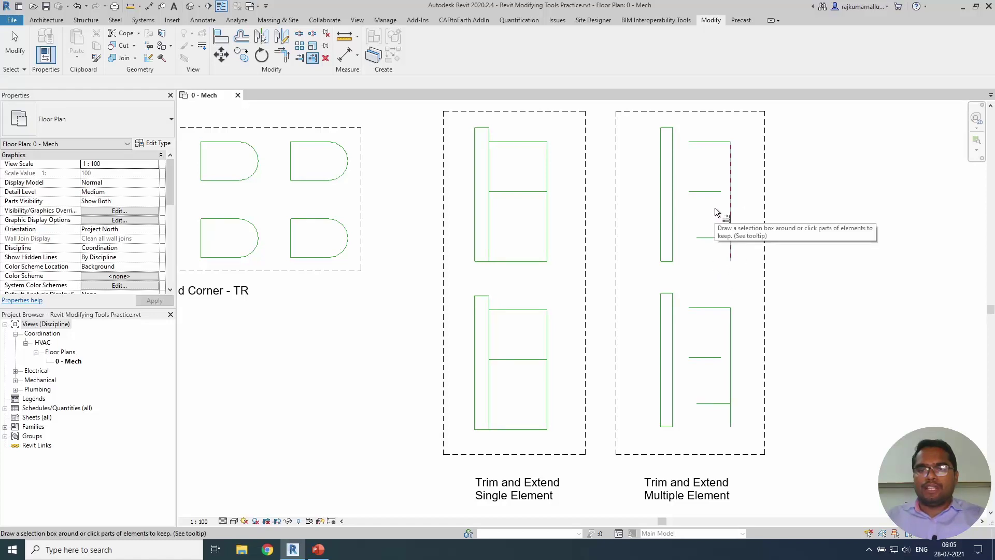
left_click_drag(714, 207, 700, 181)
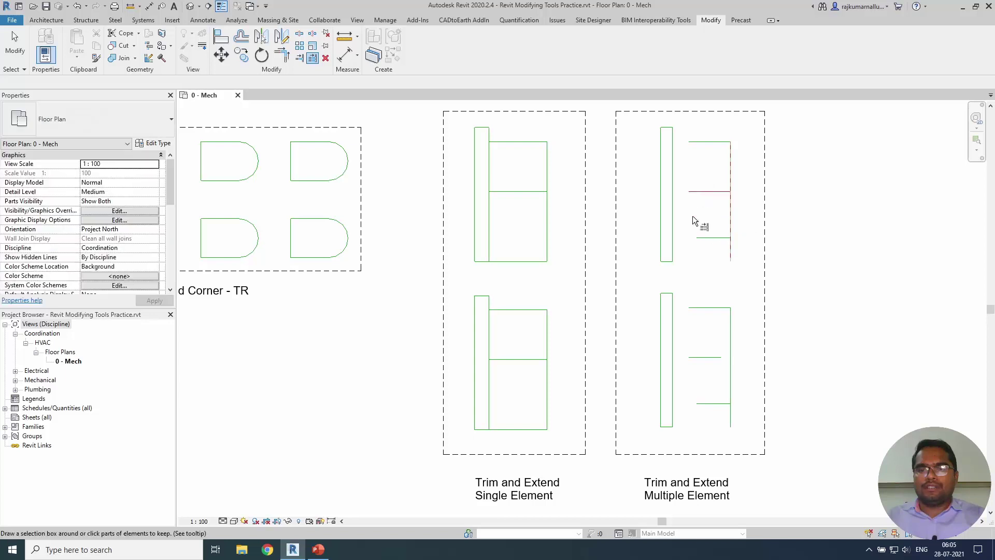
left_click(666, 261)
key("Escape")
Step: Extend the three horizontal lines to the left vertical boundary line
left_click(671, 222)
left_click(697, 242)
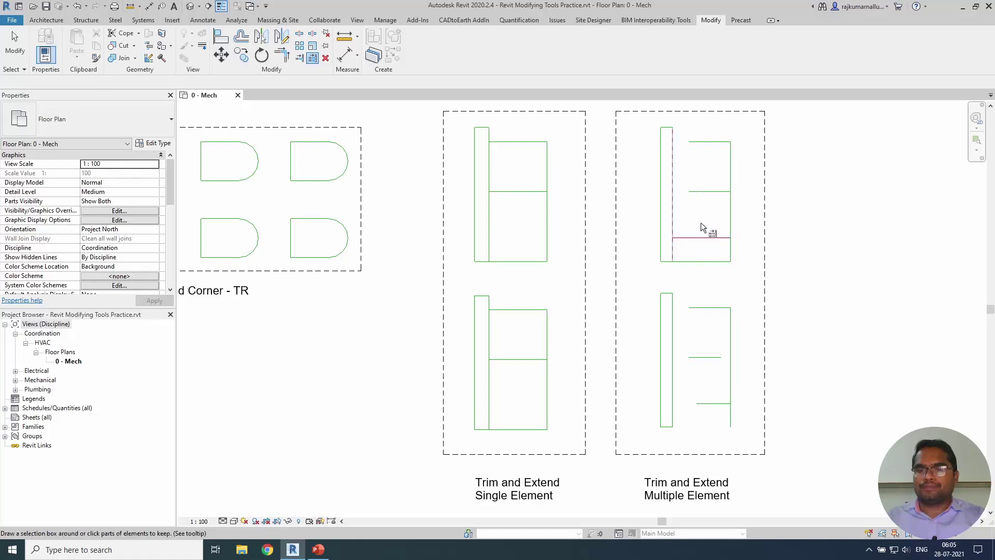
left_click(697, 195)
left_click(701, 145)
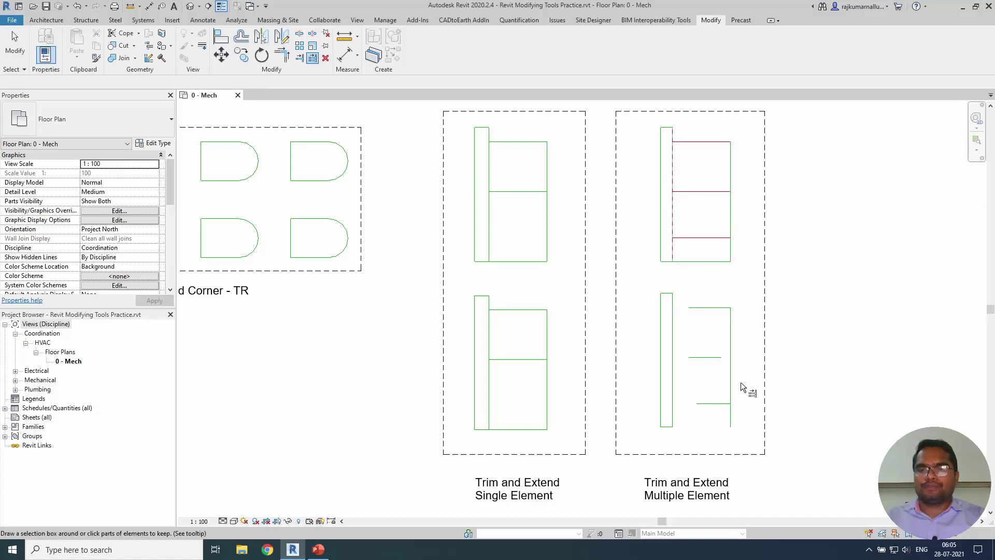
key("Escape")
key("Escape")
scroll(741, 382, "down", 5)
Step: Zoom and pan to centre the Align - AL exercise box
scroll(838, 280, "up", 2)
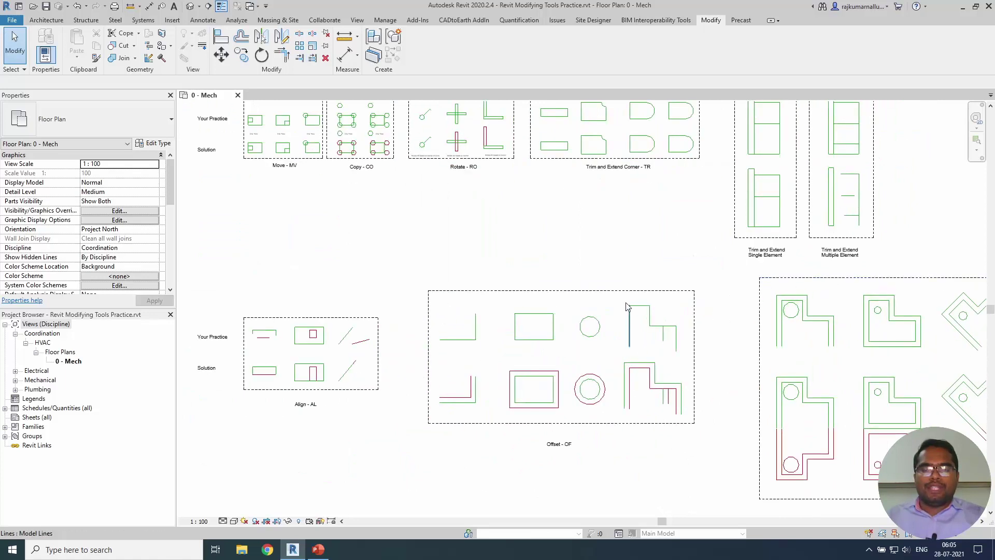
middle_click_drag(267, 415, 470, 408)
scroll(522, 413, "up", 3)
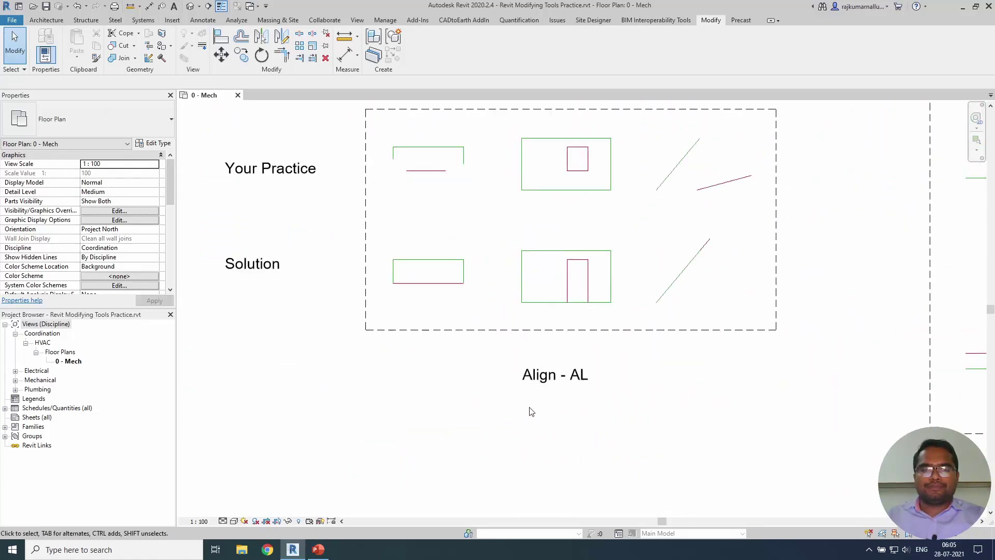
mouse_move(529, 411)
middle_mouse_down()
mouse_move(551, 444)
mouse_move(540, 428)
middle_mouse_up()
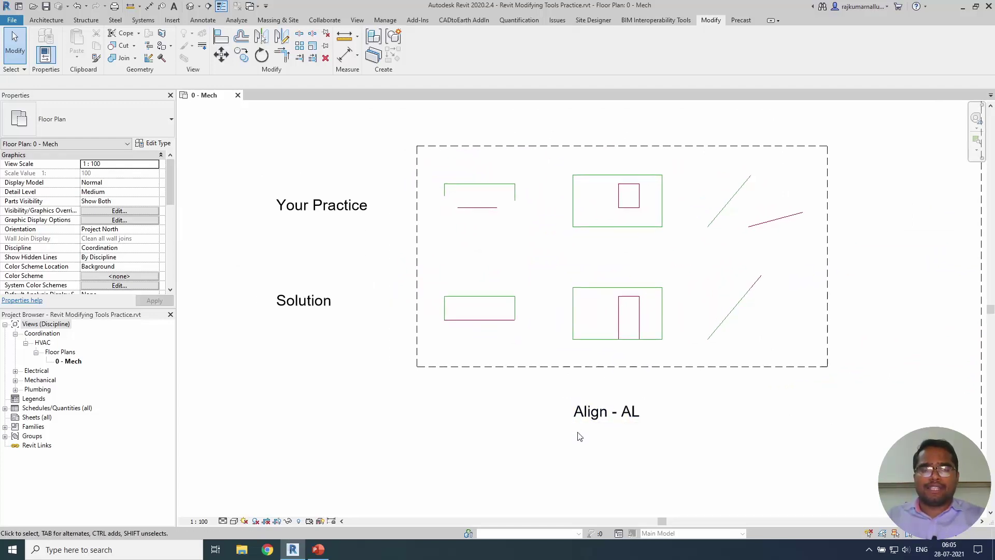
Step: Align the red line's ends with the open rectangle's left and right edges
left_click(222, 39)
scroll(459, 209, "up", 1)
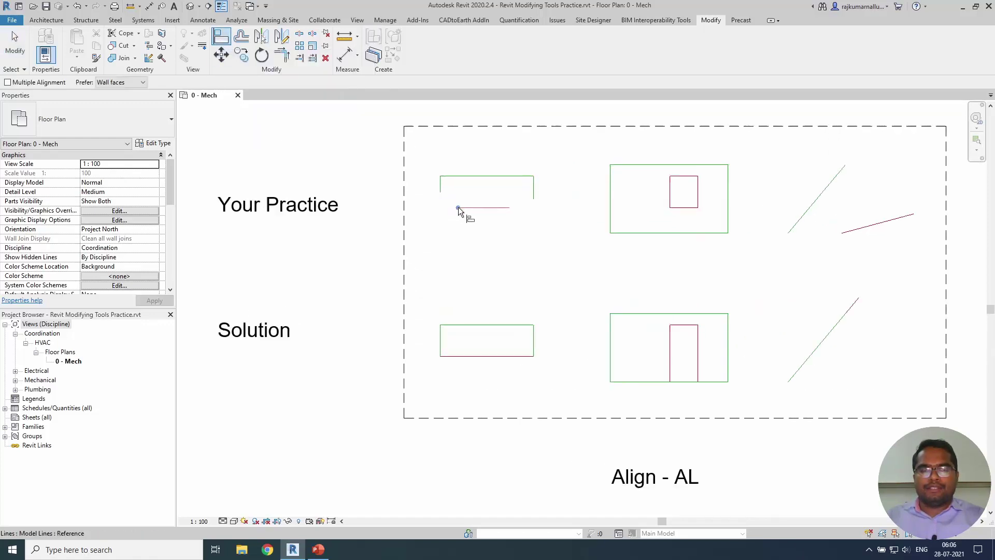
scroll(458, 208, "up", 1)
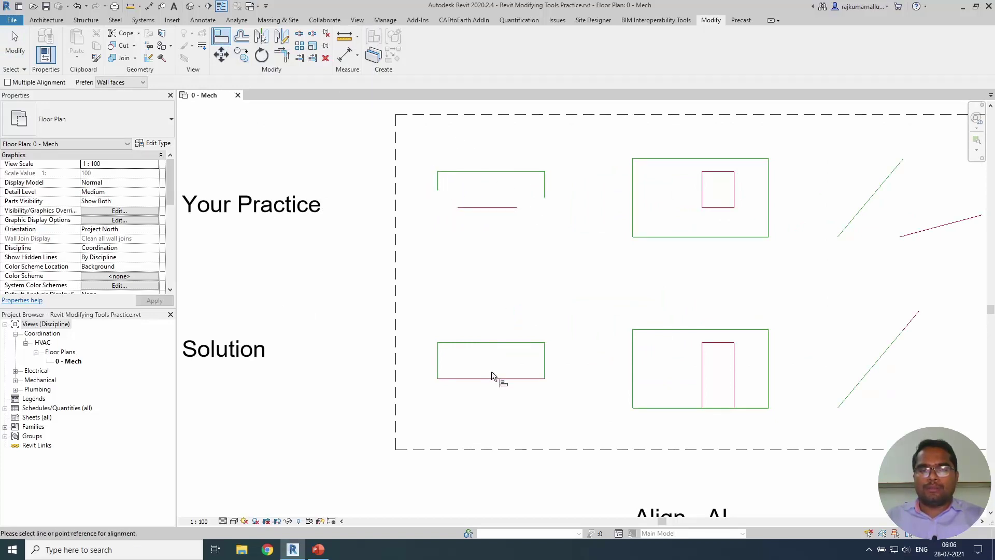
left_click(439, 185)
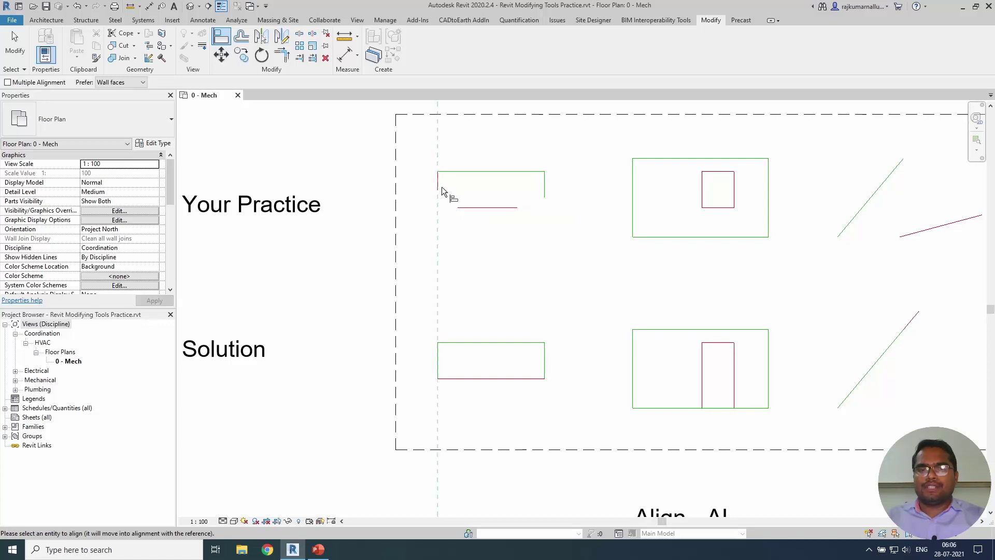
left_click(459, 207)
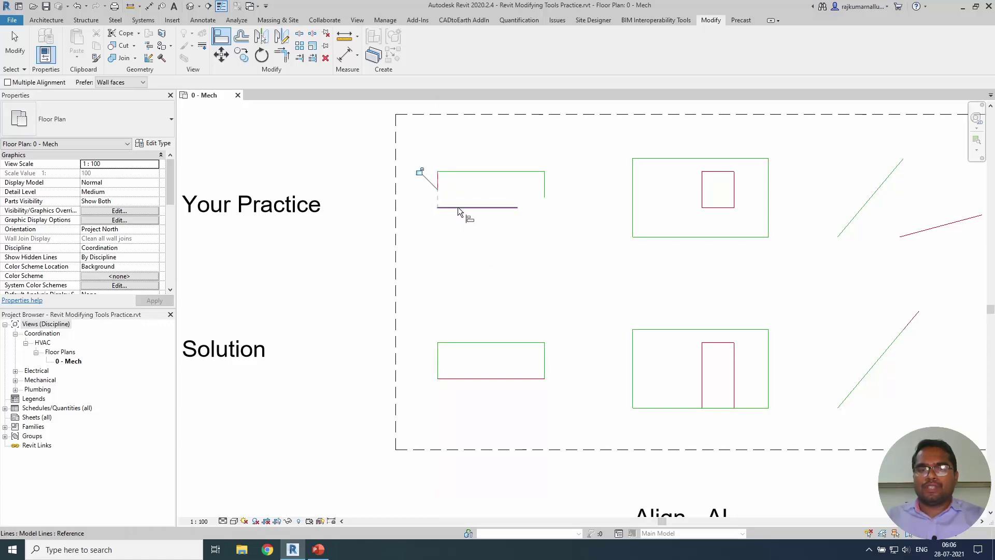
left_click(458, 207)
left_click(544, 201)
left_click(543, 187)
left_click(516, 206)
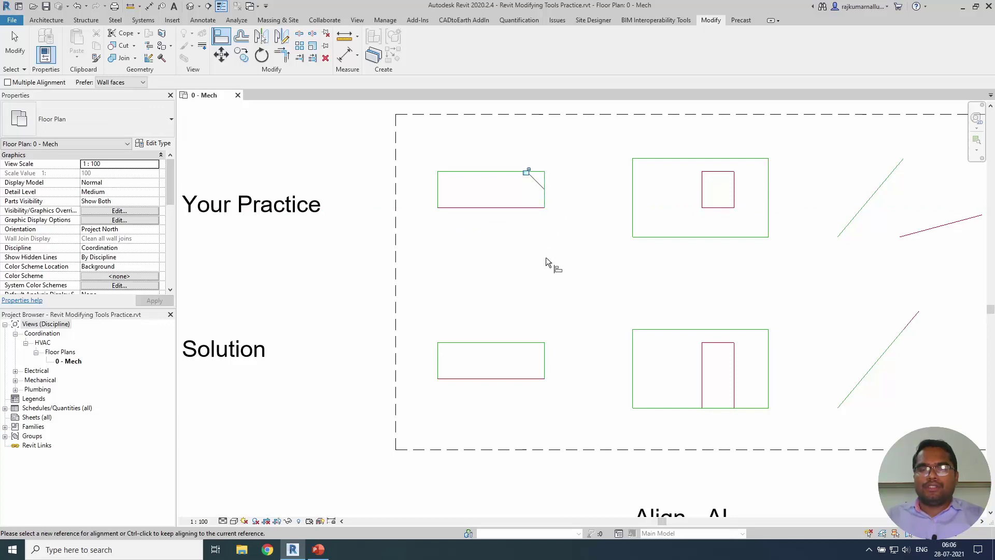
Step: Align the small square's bottom to the large rectangle and the red line onto the green diagonal
middle_click_drag(643, 278, 548, 258)
middle_click_drag(610, 240, 571, 261)
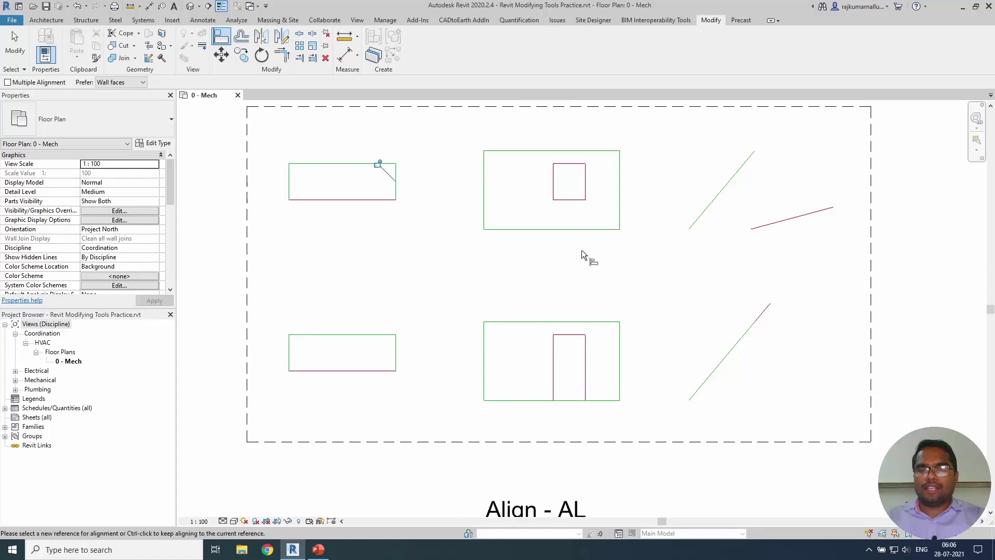
left_click(589, 230)
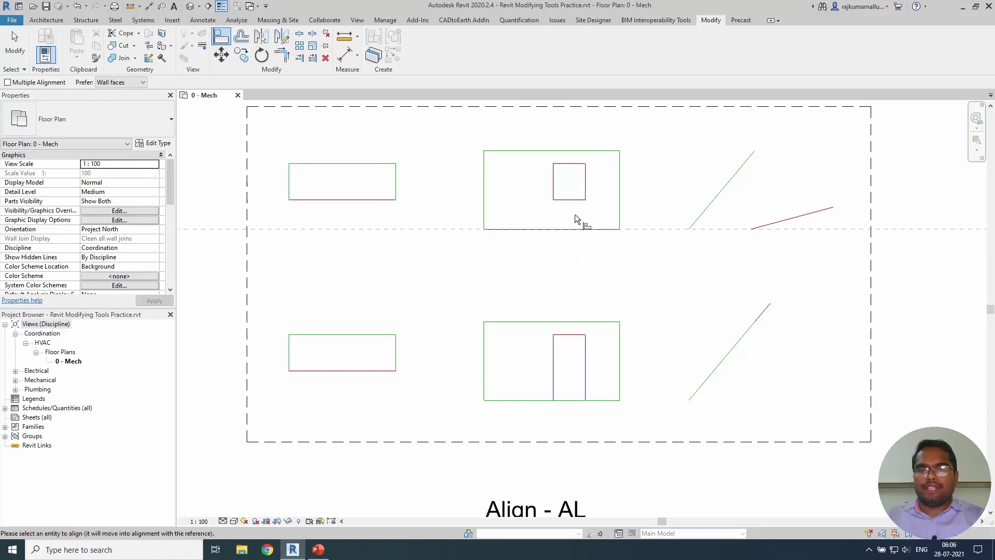
left_click(572, 200)
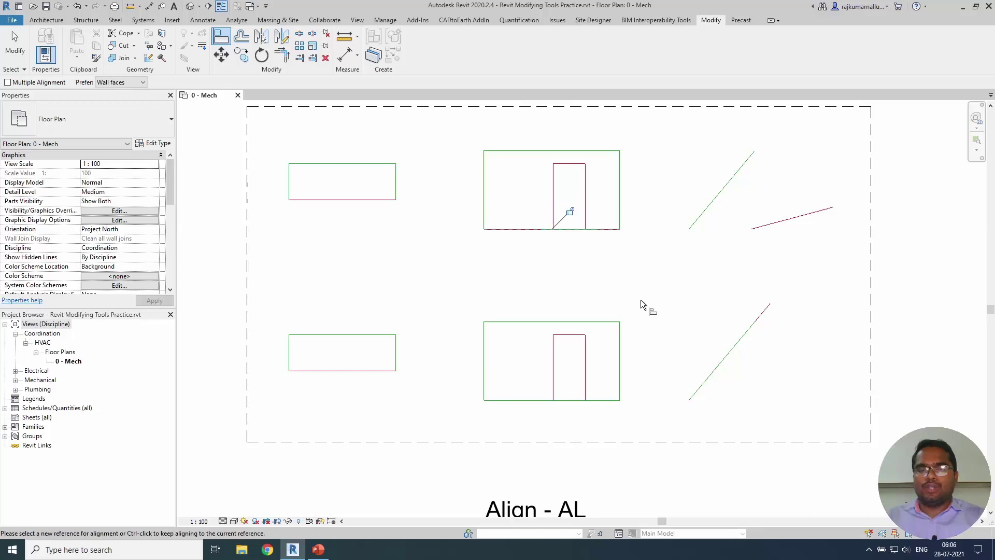
middle_click_drag(676, 296, 633, 297)
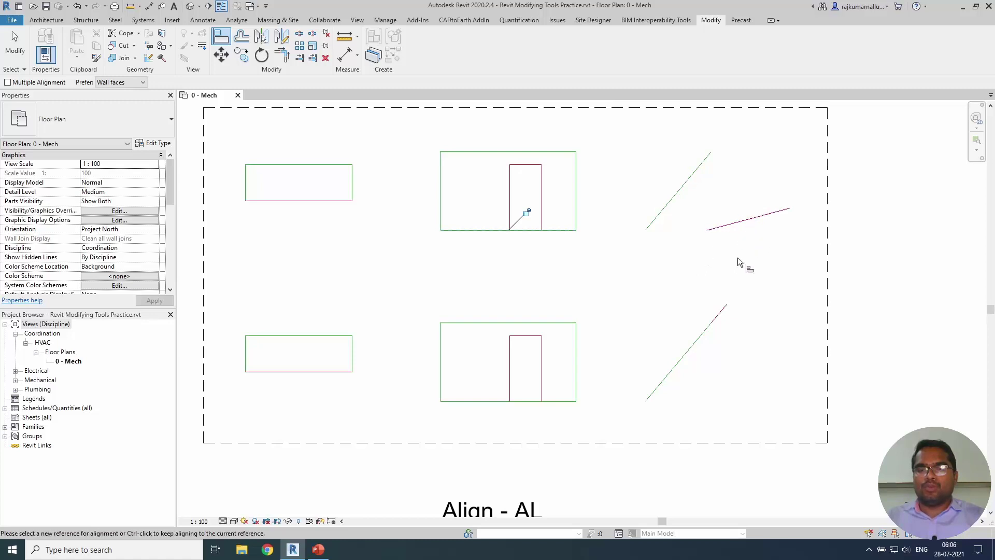
left_click(672, 200)
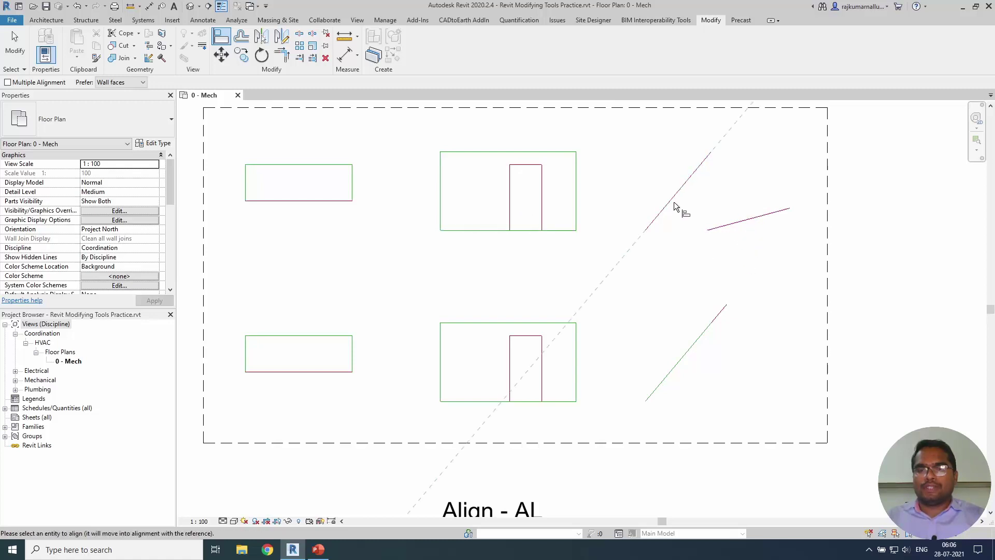
left_click(752, 218)
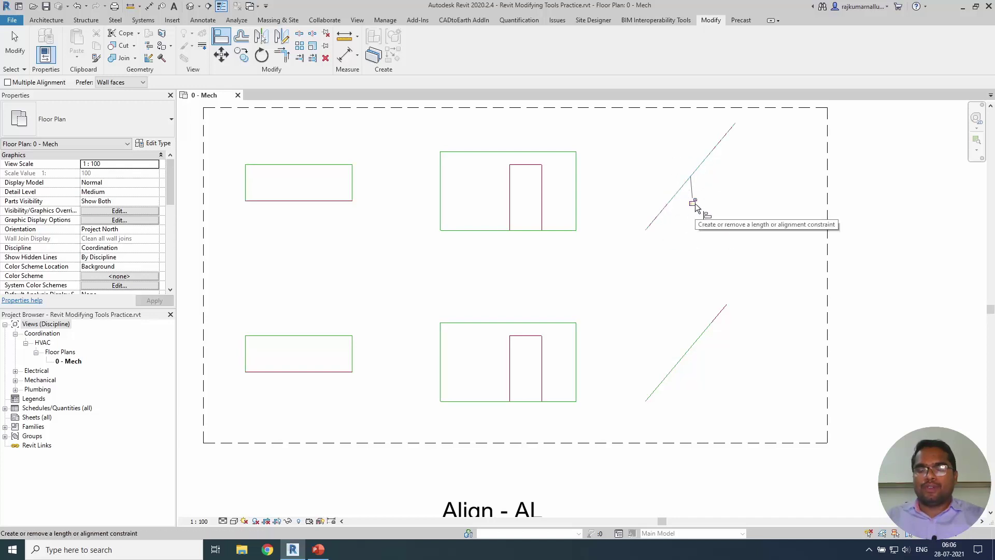
key("Escape")
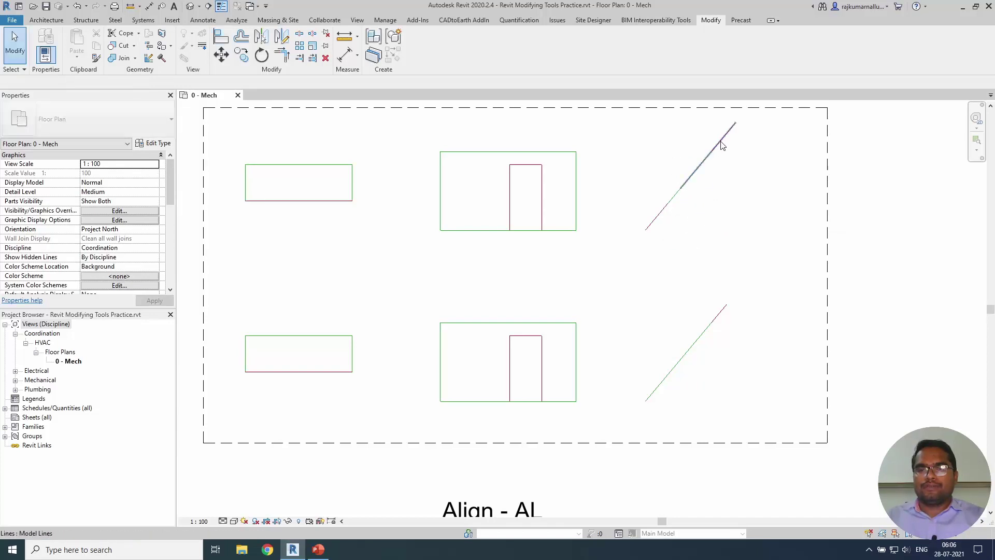
Step: Undo an accidental drag of the upper diagonal line and clear the selection
left_click(722, 140)
left_click_drag(722, 140, 746, 174)
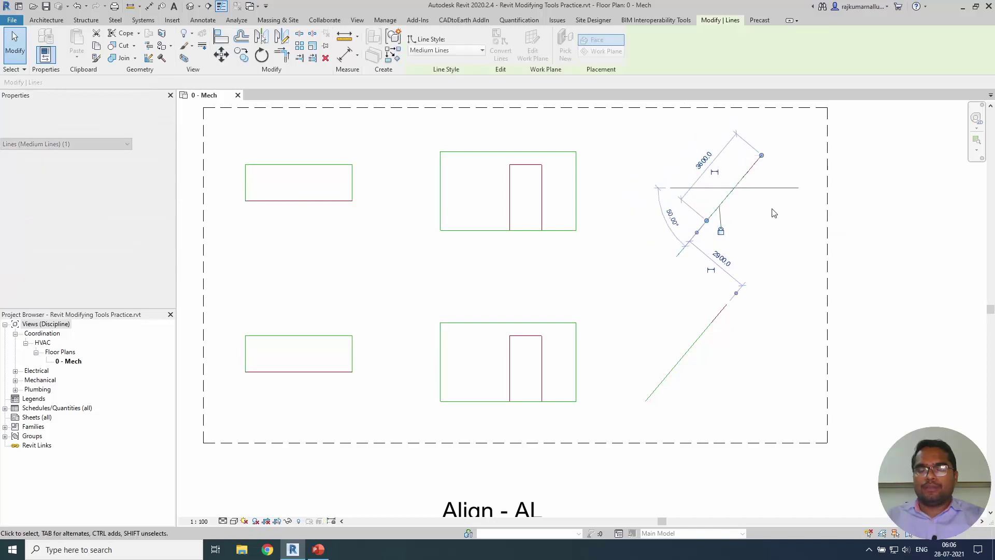
key("ctrl+z")
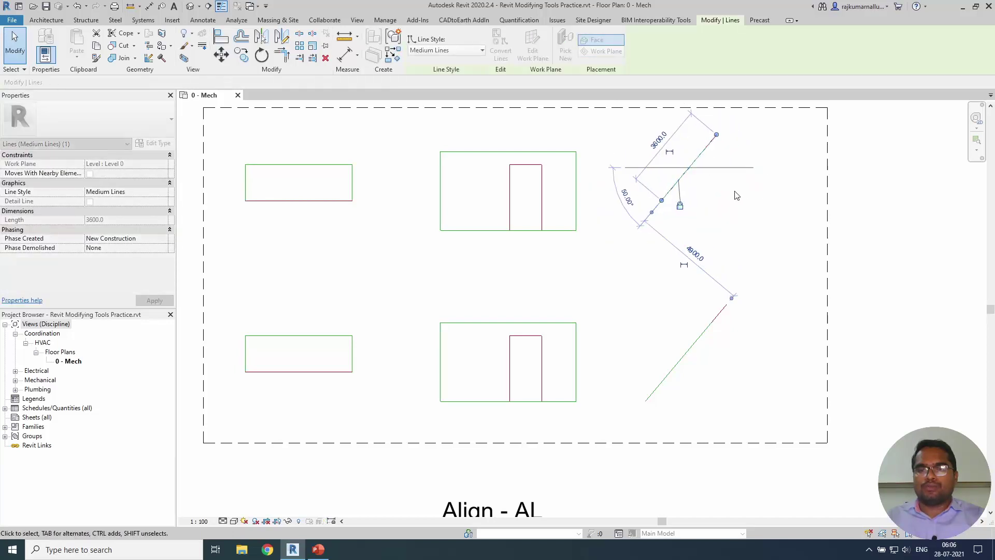
left_click(744, 206)
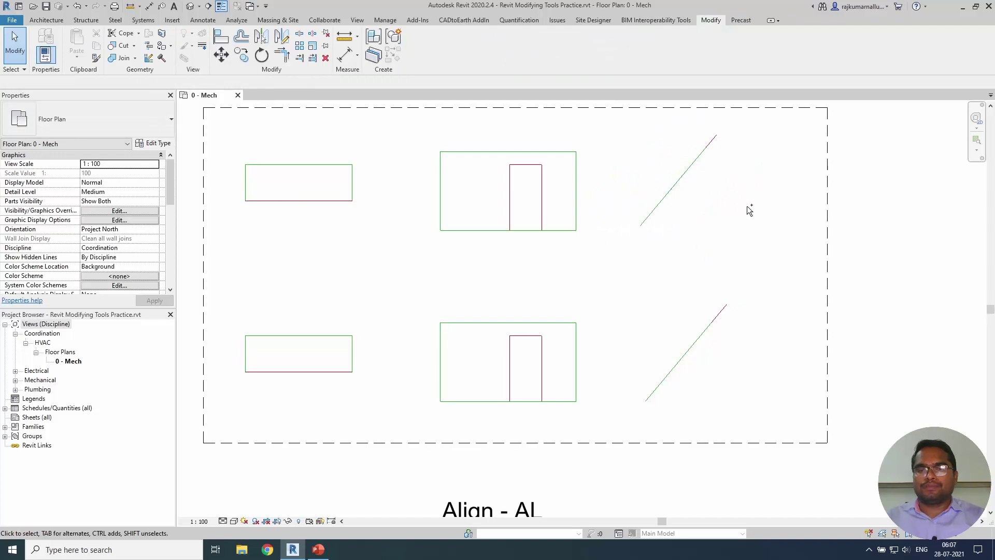
Step: Centre the Offset - OF exercise and start Offset at a numerical 1000.0 distance
mouse_move(751, 244)
middle_mouse_down()
mouse_move(656, 246)
mouse_move(553, 284)
middle_mouse_up()
scroll(518, 217, "down", 3)
scroll(506, 238, "down", 1)
scroll(503, 272, "down", 2)
scroll(670, 333, "up", 1)
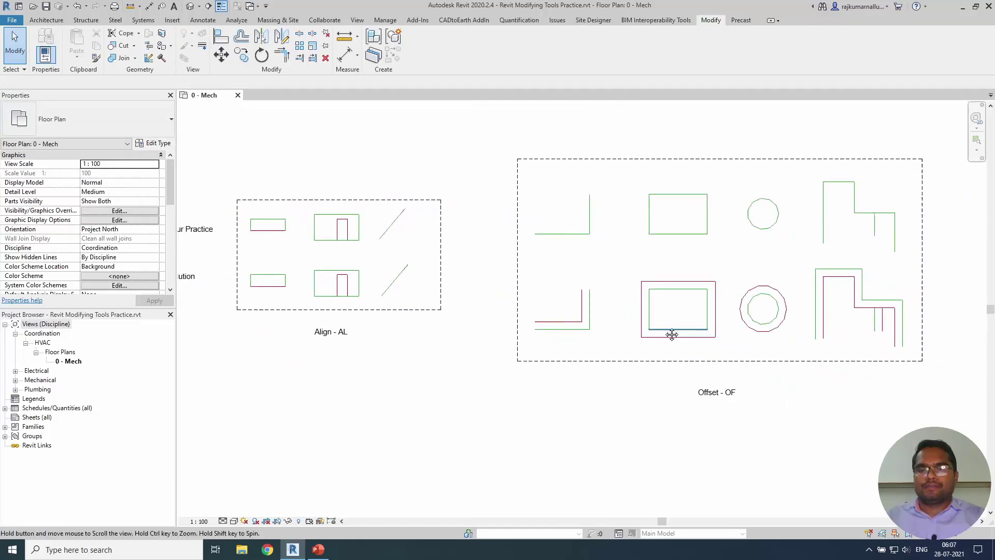
scroll(573, 344, "up", 2)
scroll(570, 355, "down", 2)
middle_click_drag(571, 356, 531, 360)
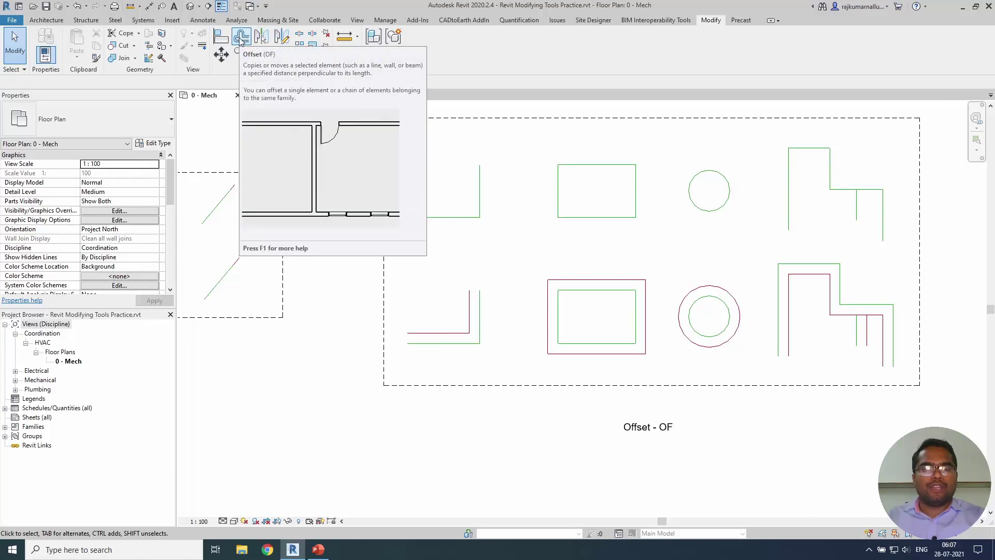
left_click(240, 37)
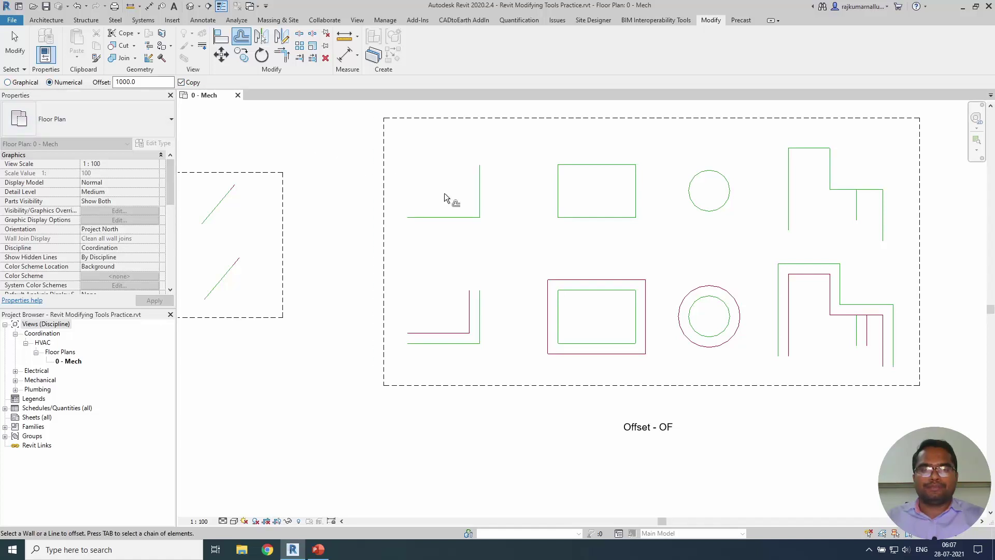
Step: Offset the corner's horizontal and vertical lines by 1000 and trim the copies into a corner
scroll(445, 196, "up", 2)
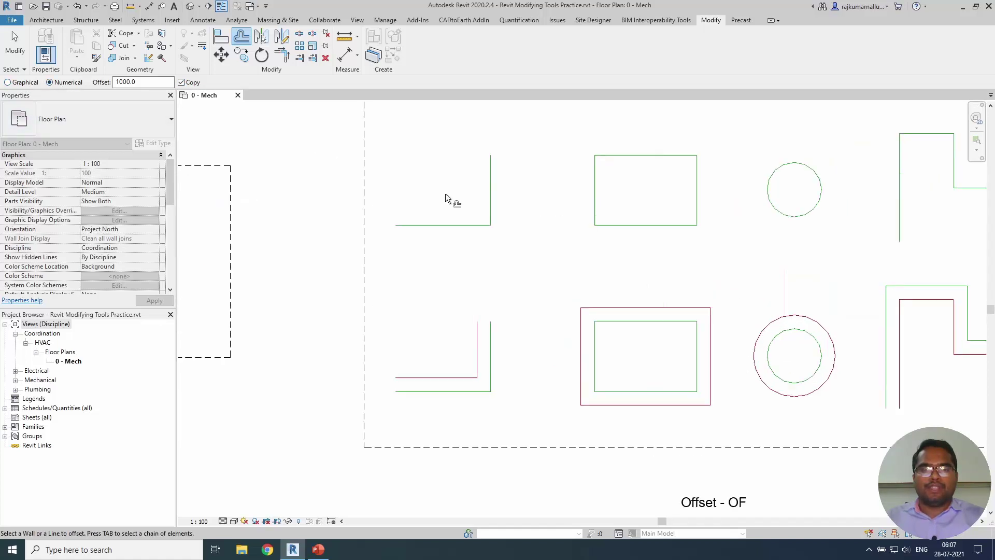
left_click(462, 224)
left_click(487, 189)
left_click(282, 56)
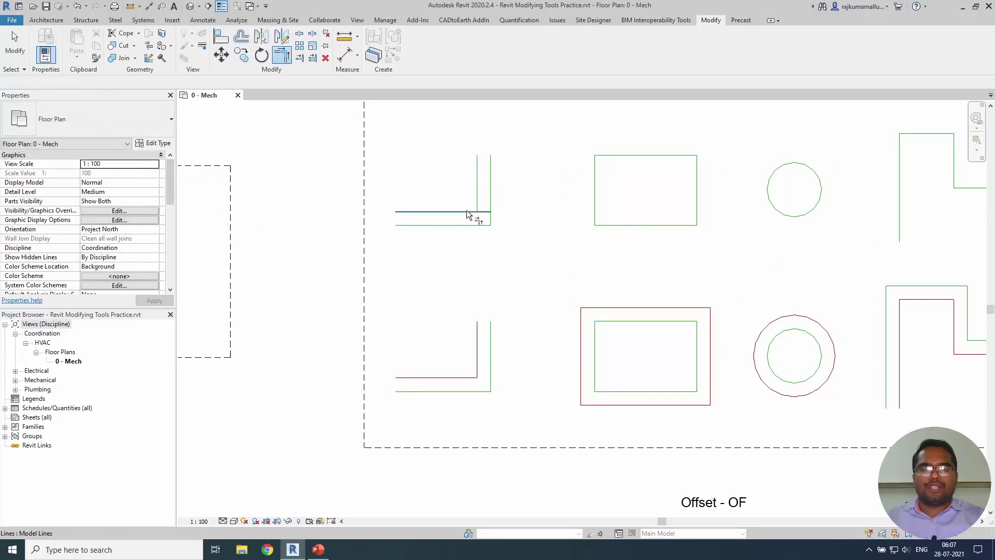
left_click(452, 211)
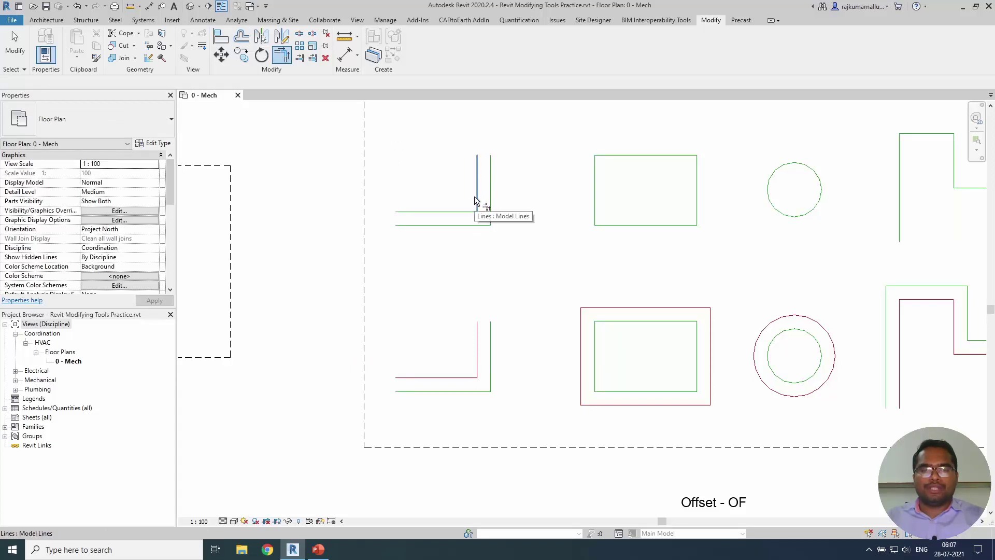
left_click(474, 198)
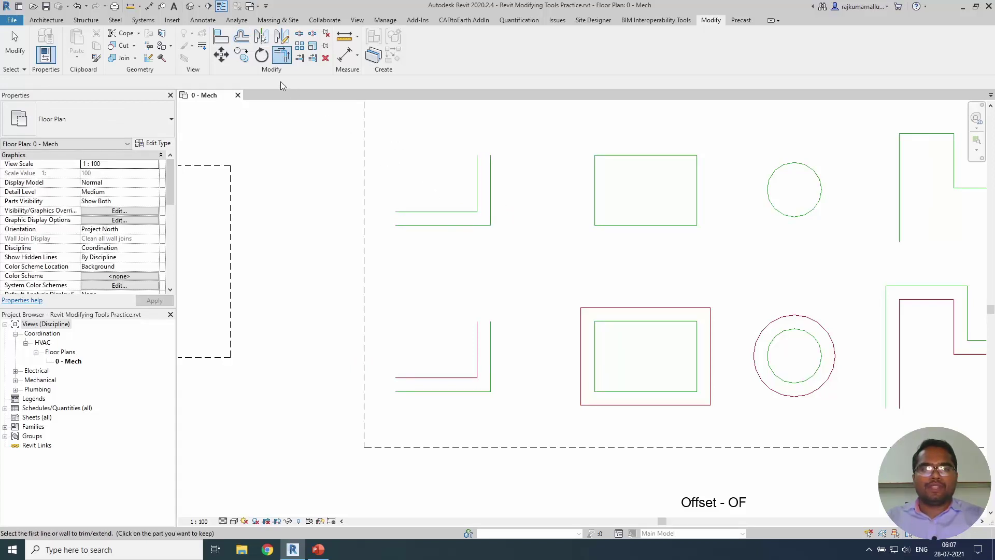
Step: Offset the Tab-selected rectangle outline outward by 1000
left_click(241, 37)
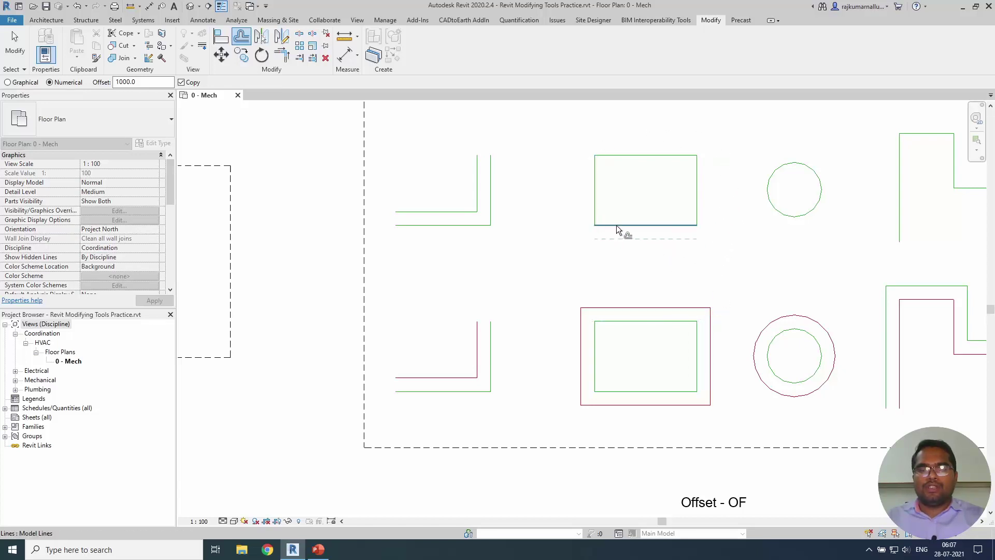
key("Tab")
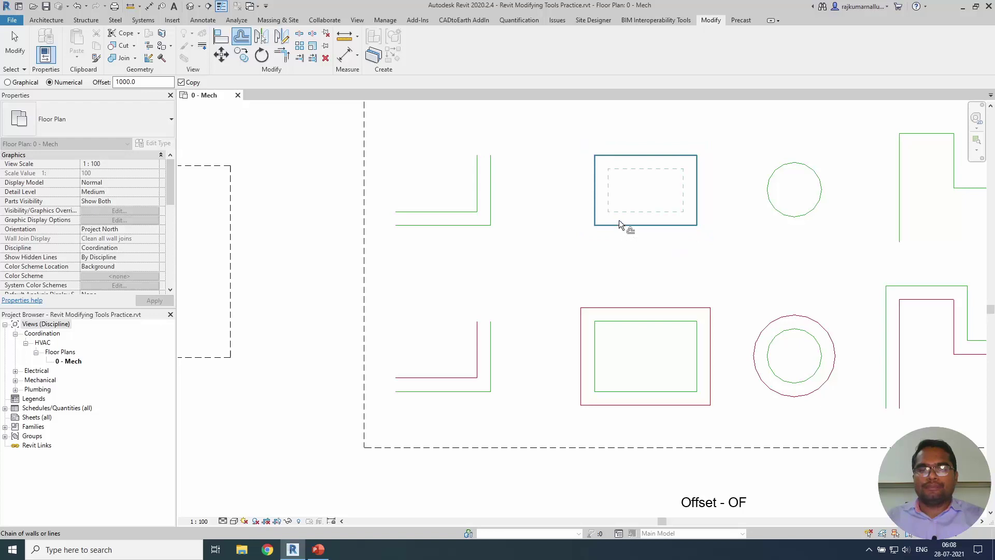
scroll(619, 223, "up", 2)
scroll(566, 280, "up", 1)
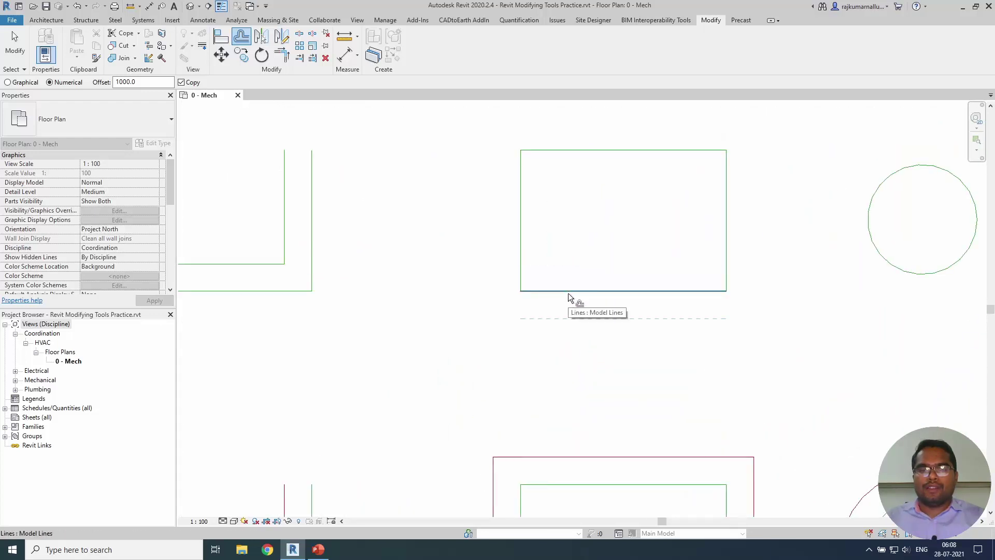
key("Tab")
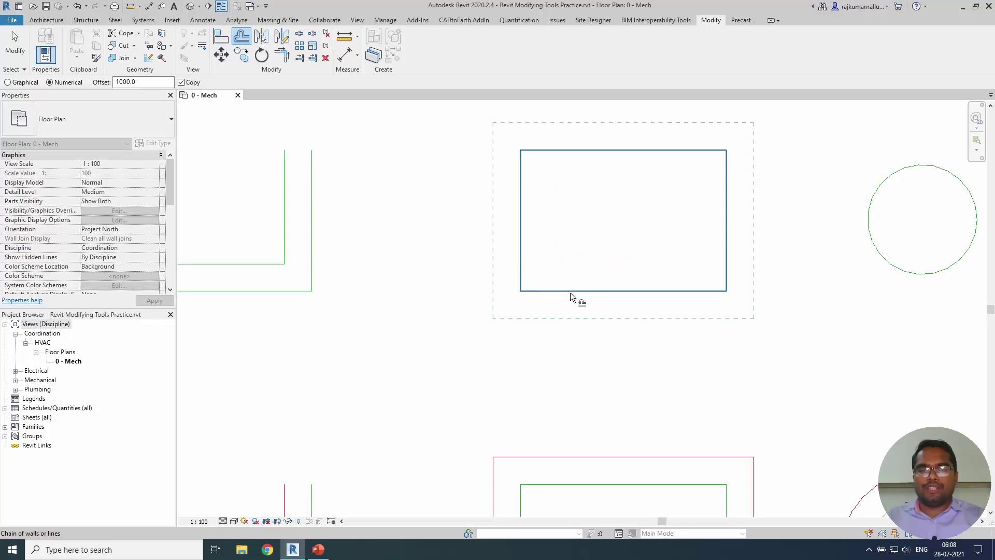
left_click(570, 297)
Step: Offset the upper circle, the L-shaped chain and a short vertical line by 1000
scroll(415, 256, "down", 2)
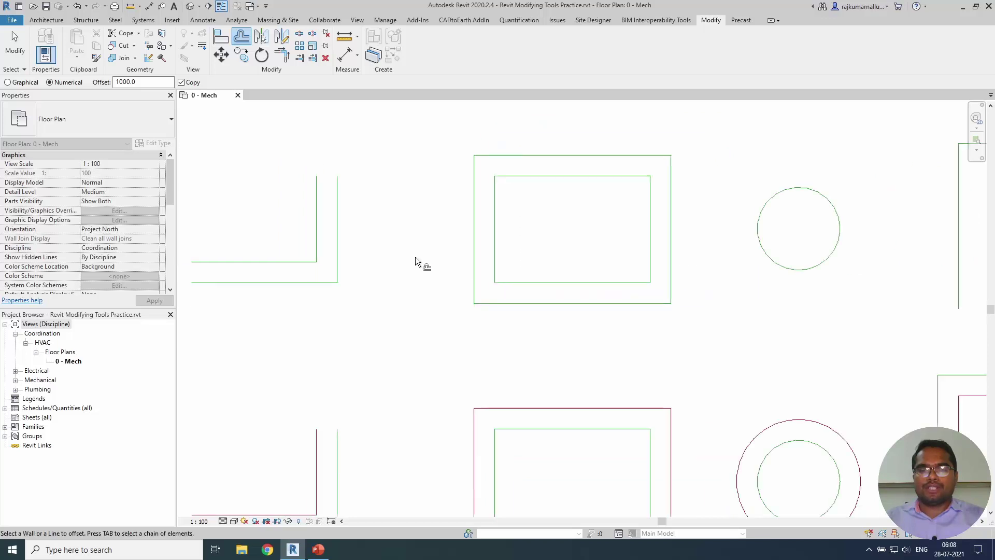
left_click(709, 271)
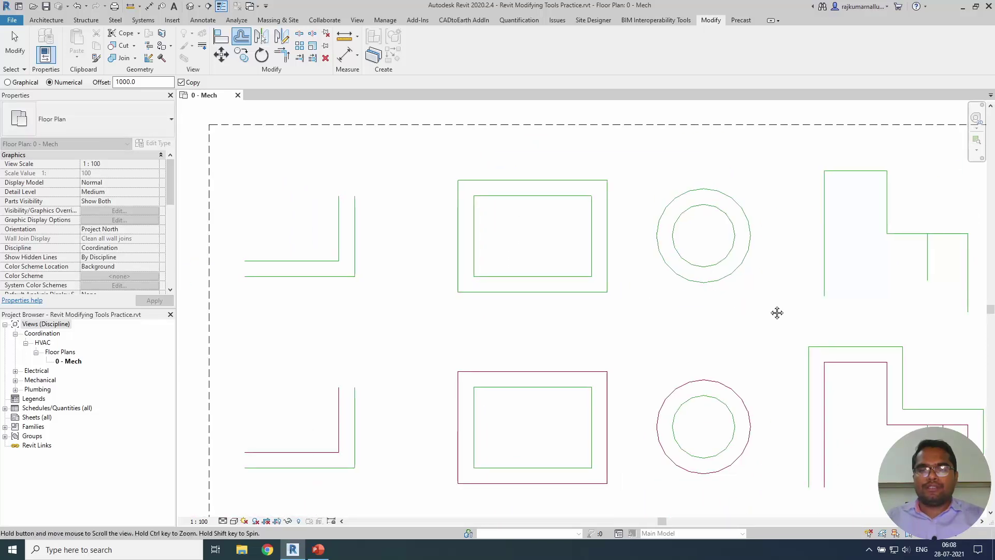
middle_click_drag(777, 311, 524, 282)
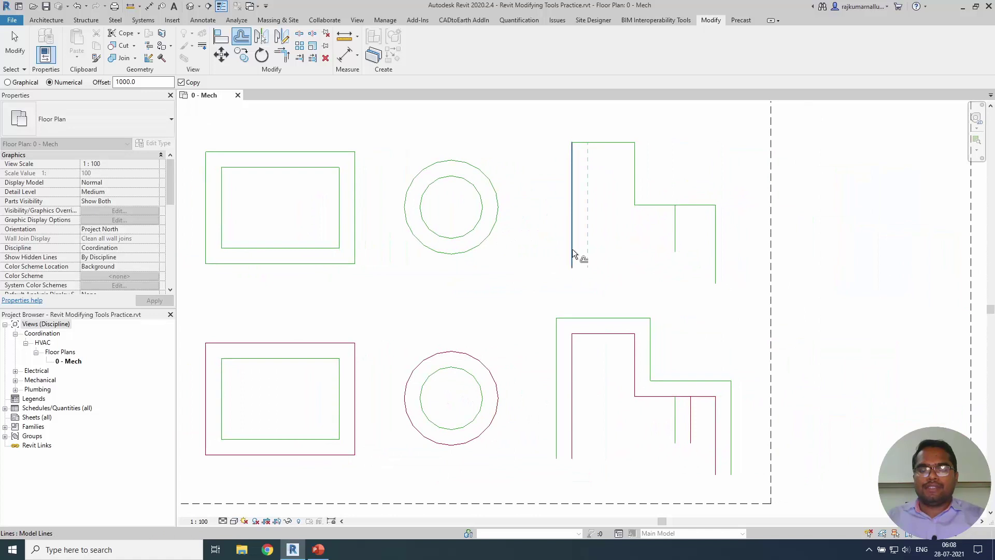
key("Tab")
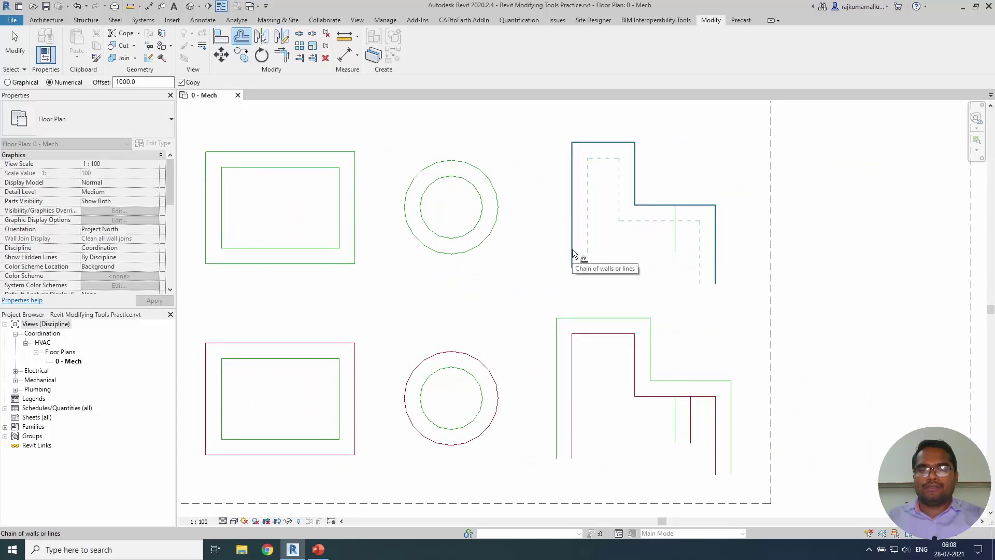
key("Tab")
left_click(567, 247)
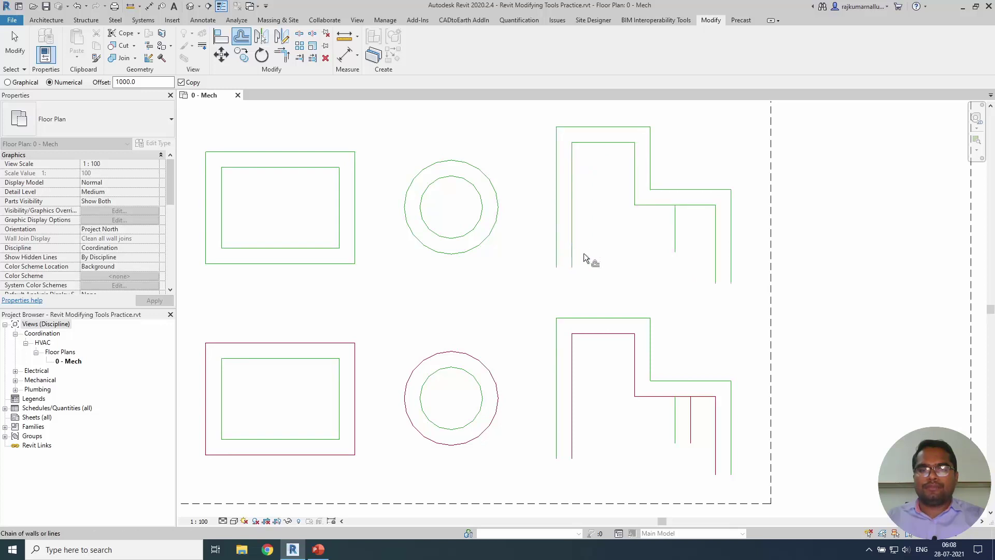
left_click(679, 243)
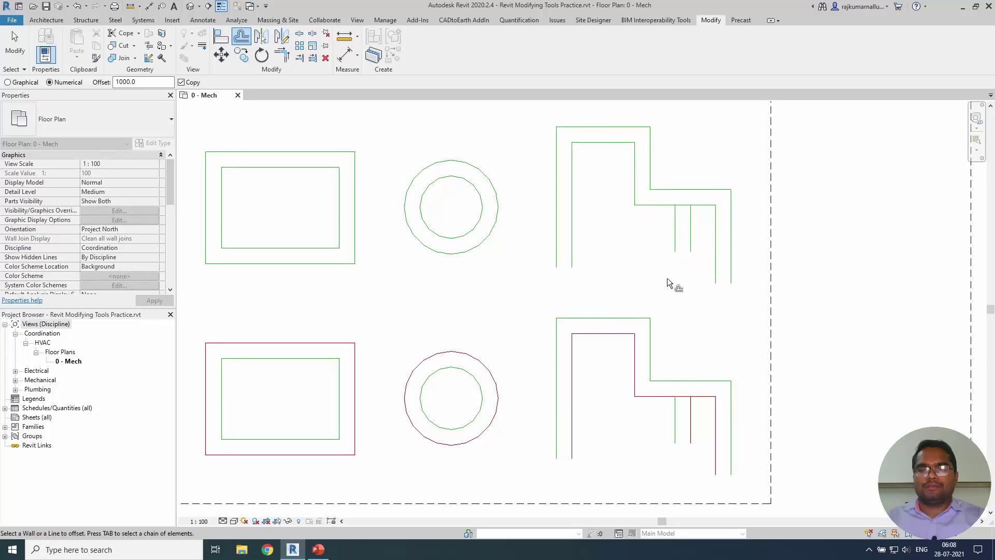
scroll(581, 229, "down", 3)
scroll(667, 281, "down", 1)
scroll(604, 268, "down", 1)
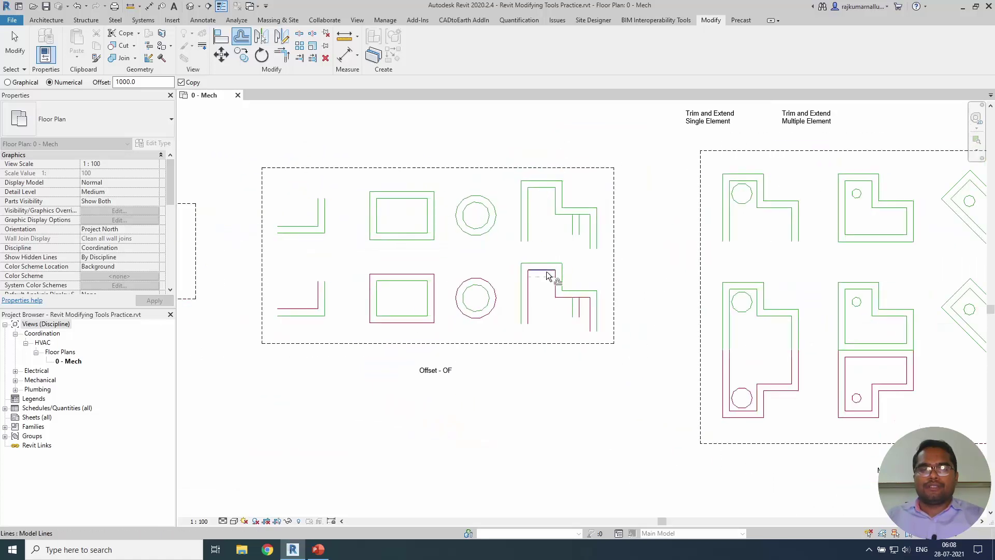
scroll(490, 295, "up", 1)
Step: Graphically offset a copy of the lower L-shape's left red line 2000 to the right
key("Escape")
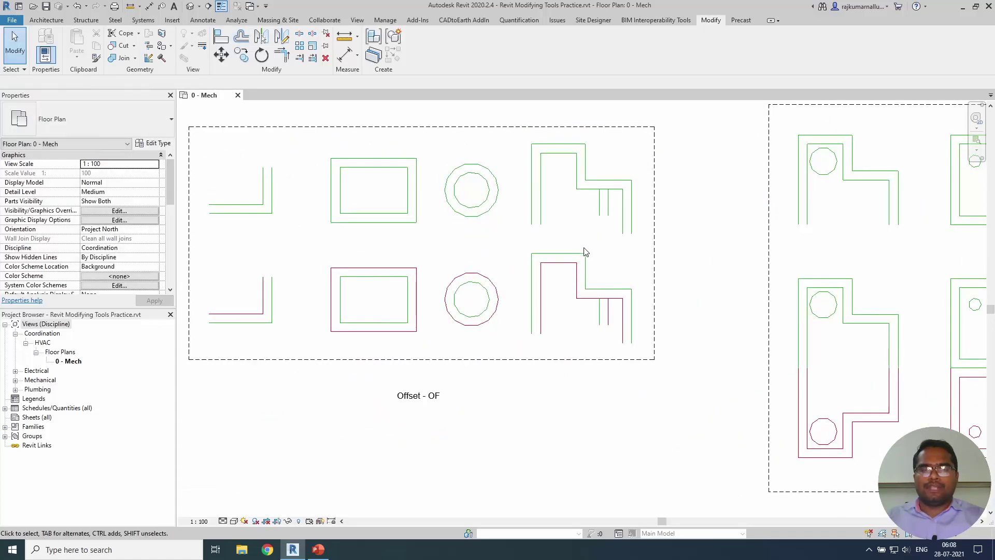
scroll(599, 266, "up", 1)
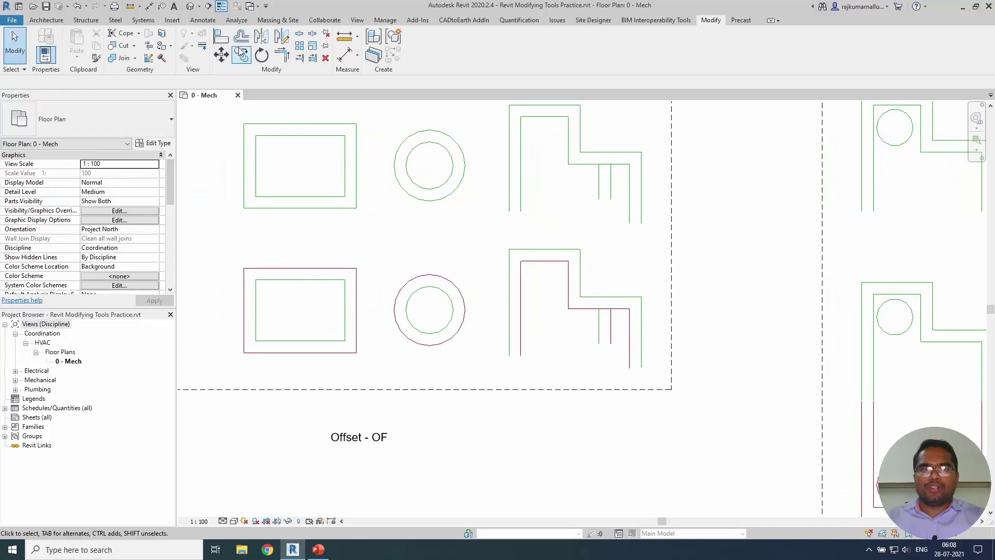
key("o")
key("f")
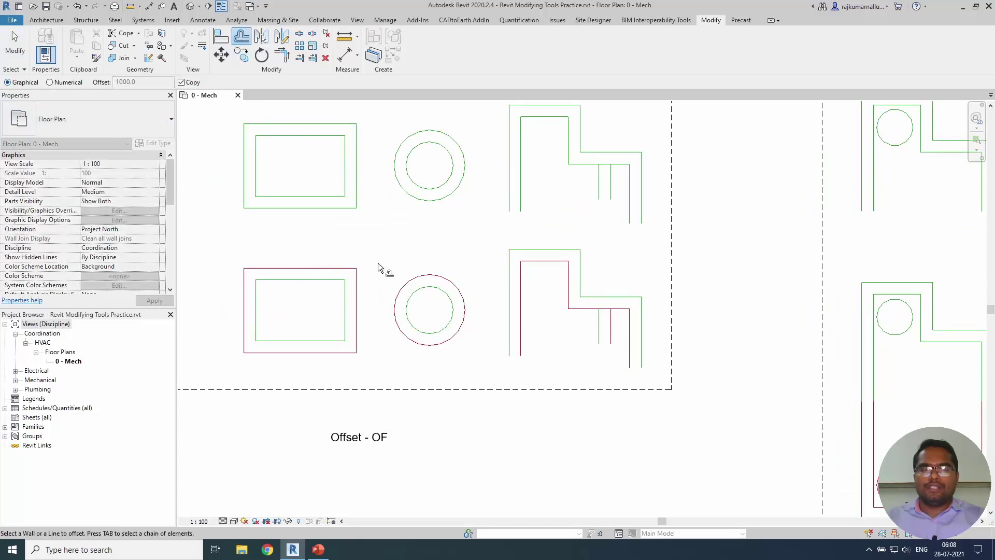
left_click(520, 323)
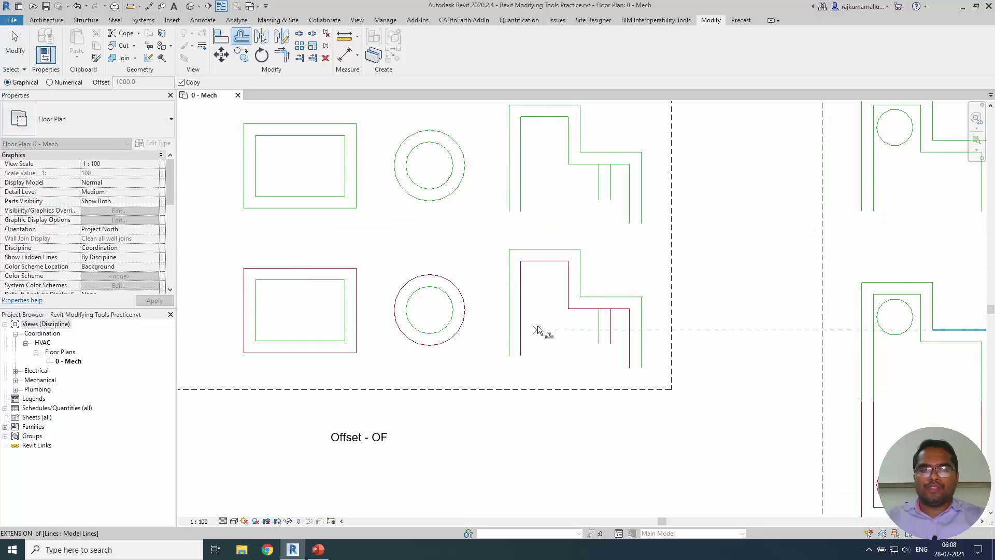
scroll(537, 328, "up", 1)
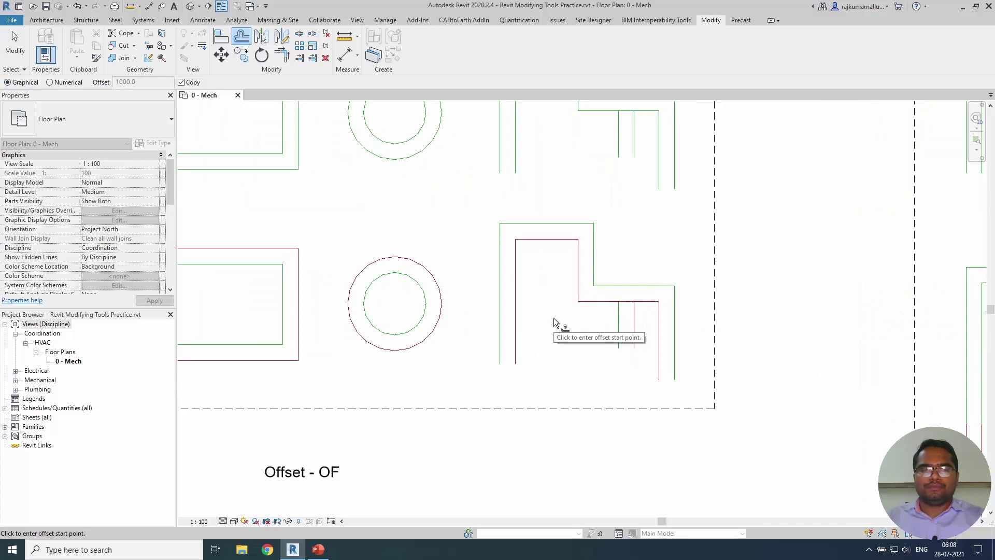
left_click(515, 303)
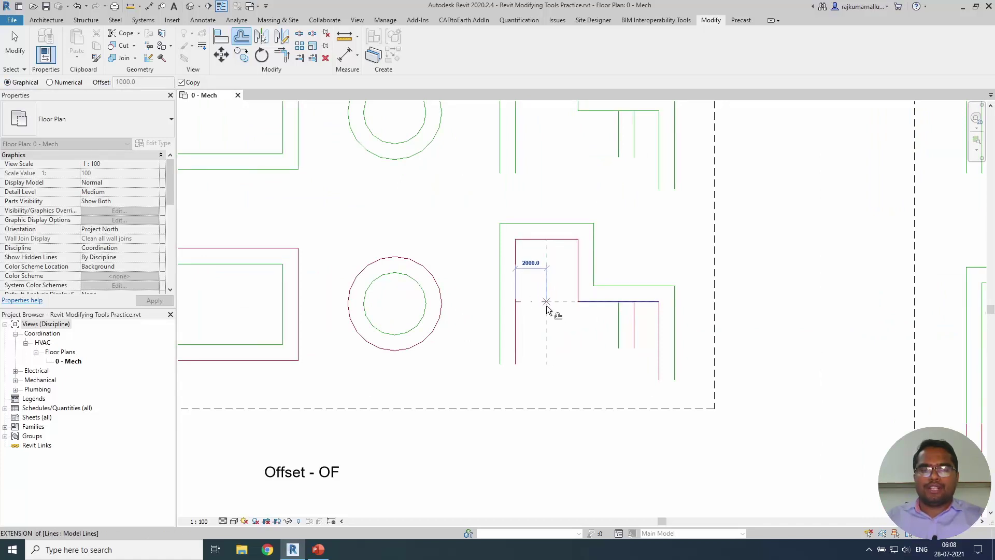
left_click(546, 306)
scroll(577, 334, "down", 2)
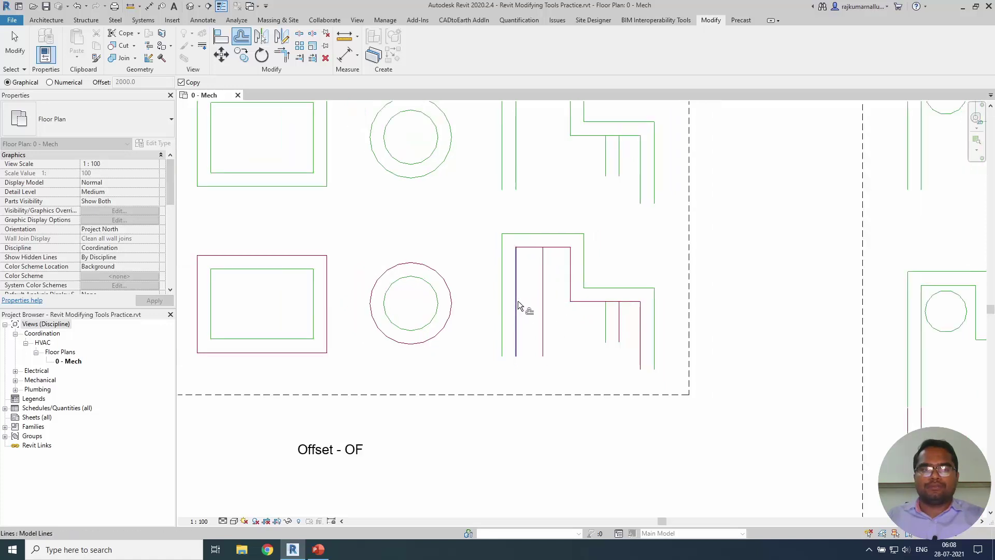
middle_click_drag(601, 324, 433, 298)
Step: Exit Offset and frame the Mirror - MM, DM exercise shapes in view
scroll(701, 304, "down", 1)
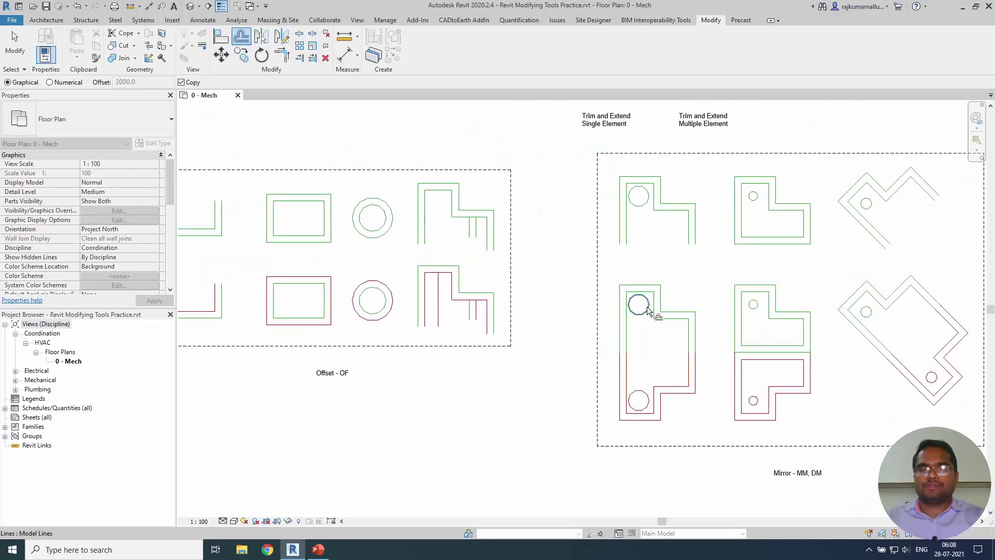
scroll(617, 304, "down", 1)
middle_click_drag(691, 335, 535, 322)
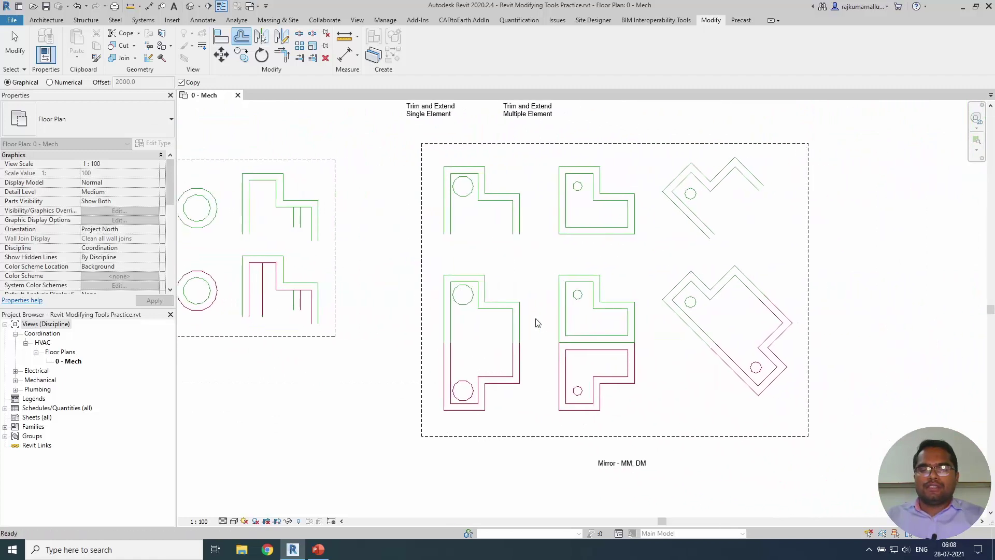
scroll(600, 313, "up", 1)
scroll(616, 327, "up", 1)
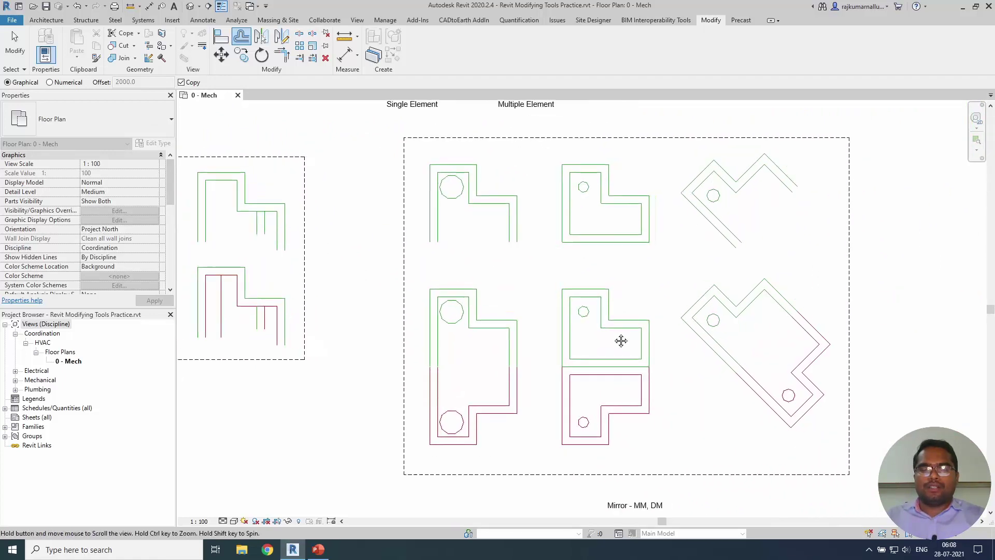
middle_click_drag(521, 380, 474, 367)
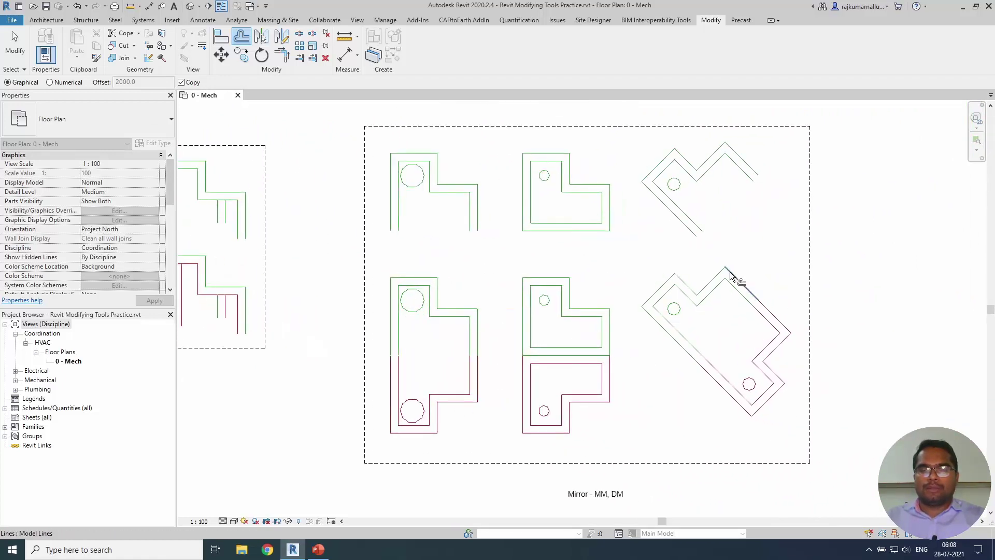
key("Escape")
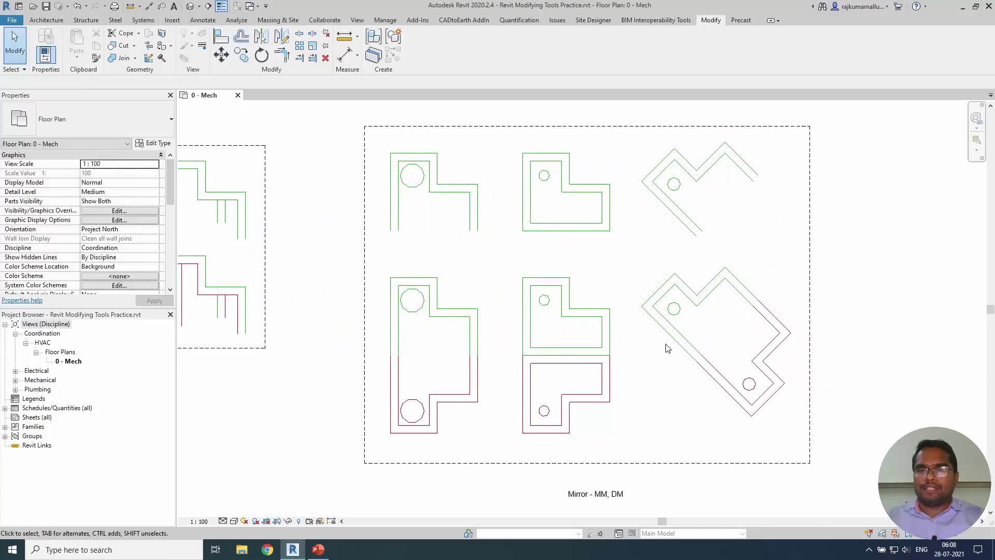
scroll(669, 347, "up", 2)
scroll(679, 353, "down", 1)
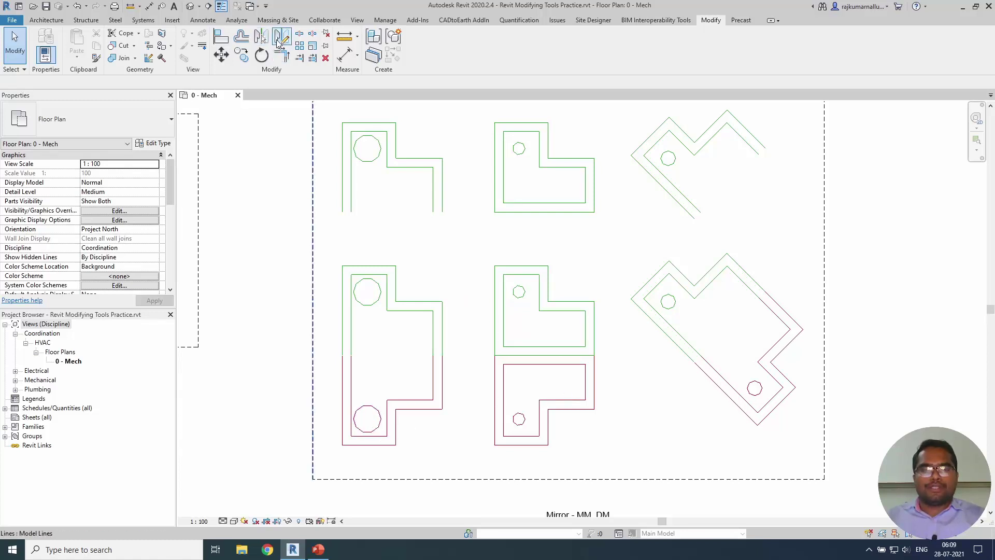
scroll(524, 321, "down", 3)
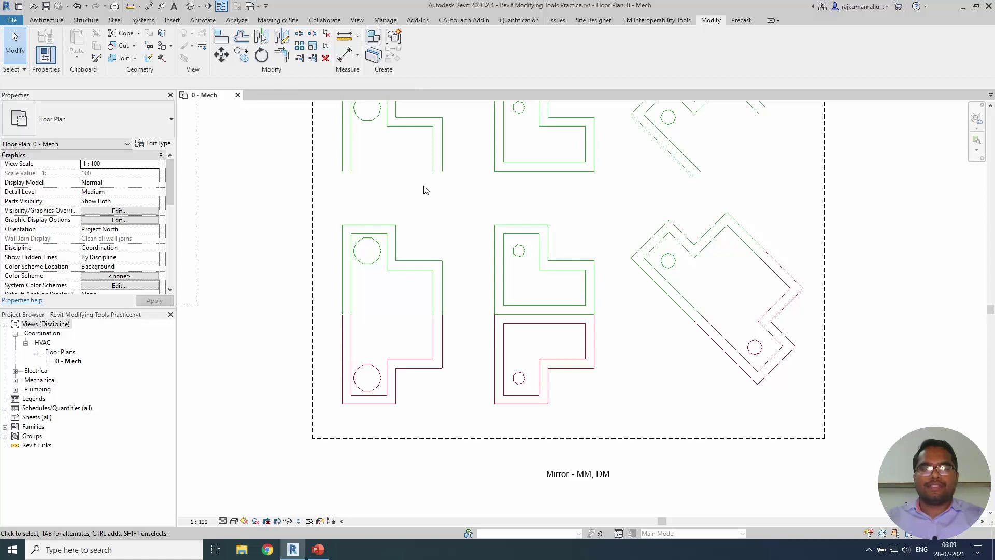
middle_click_drag(367, 184, 384, 210)
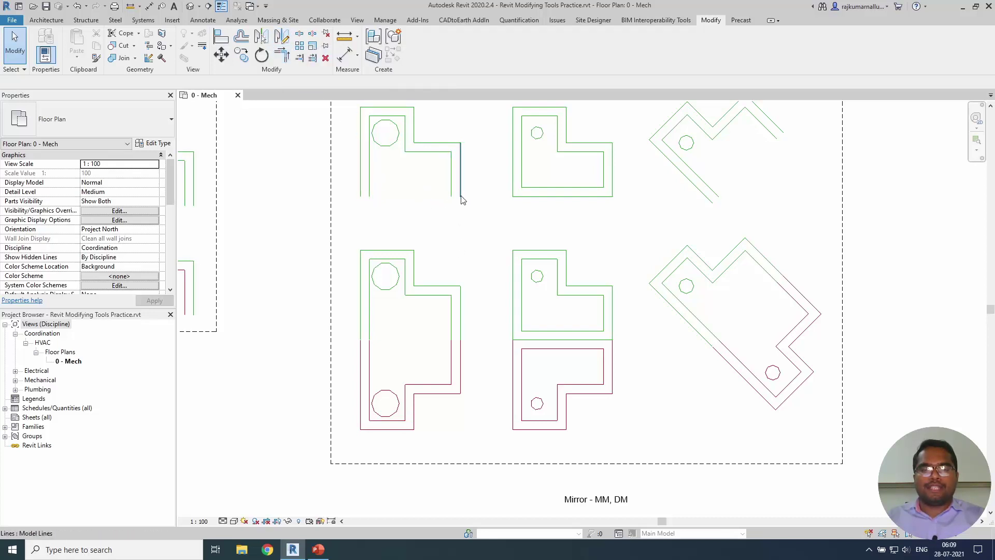
Step: Mirror a copy of the top-left shape below it about a drawn axis
left_click(290, 40)
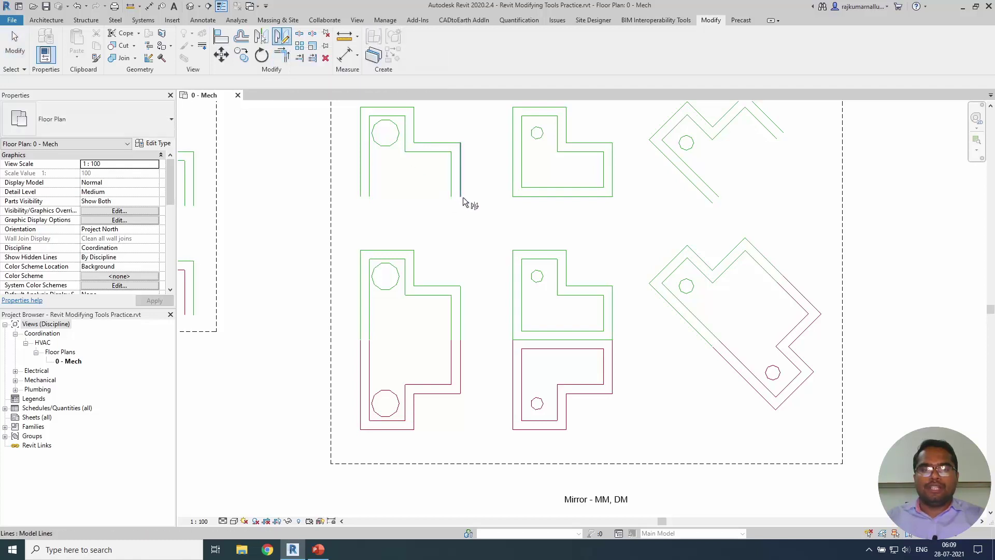
key("Escape")
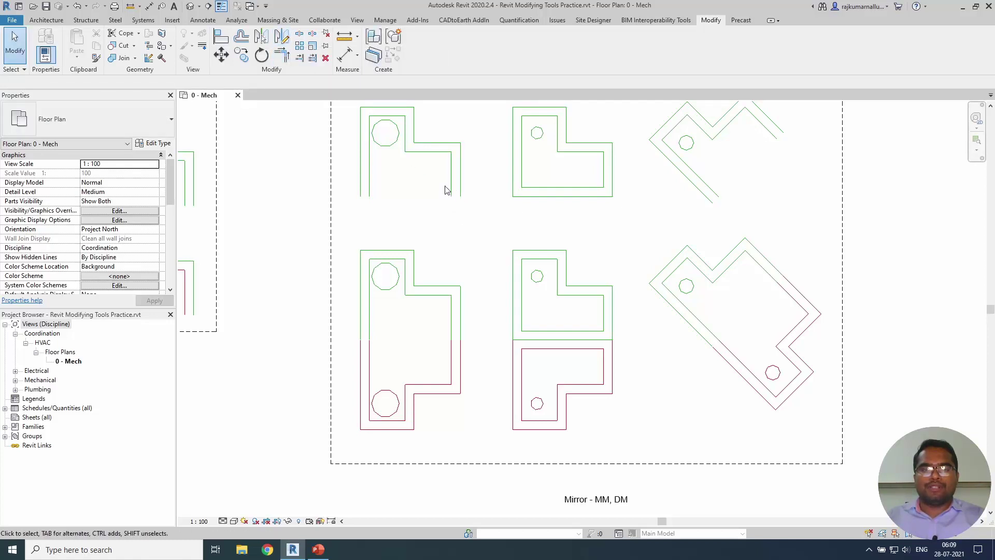
left_click_drag(464, 209, 346, 105)
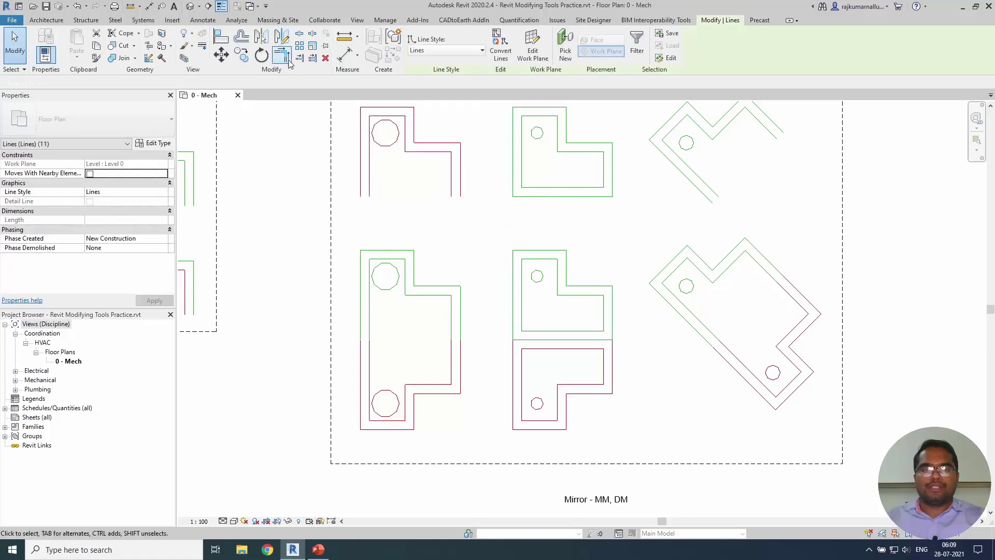
left_click(283, 40)
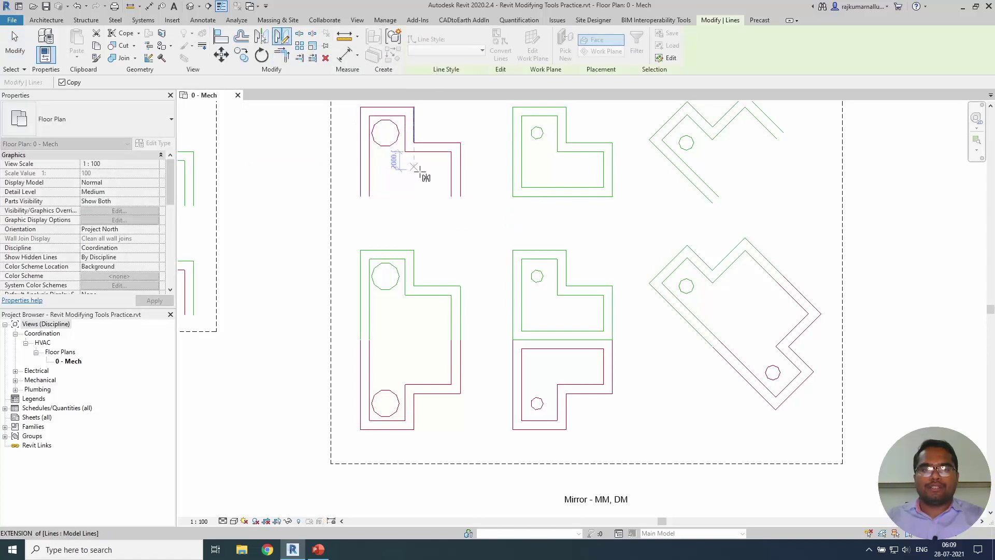
left_click(460, 197)
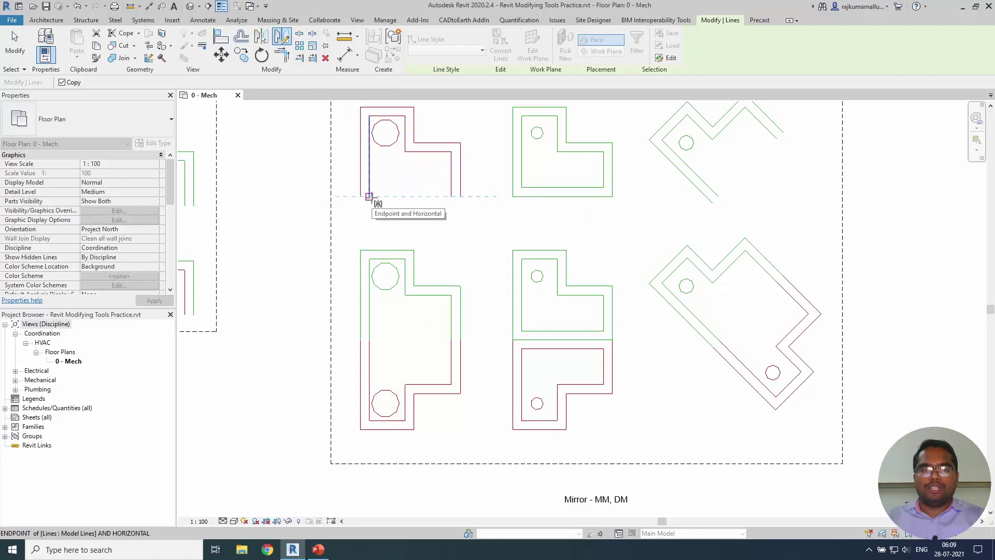
left_click(368, 196)
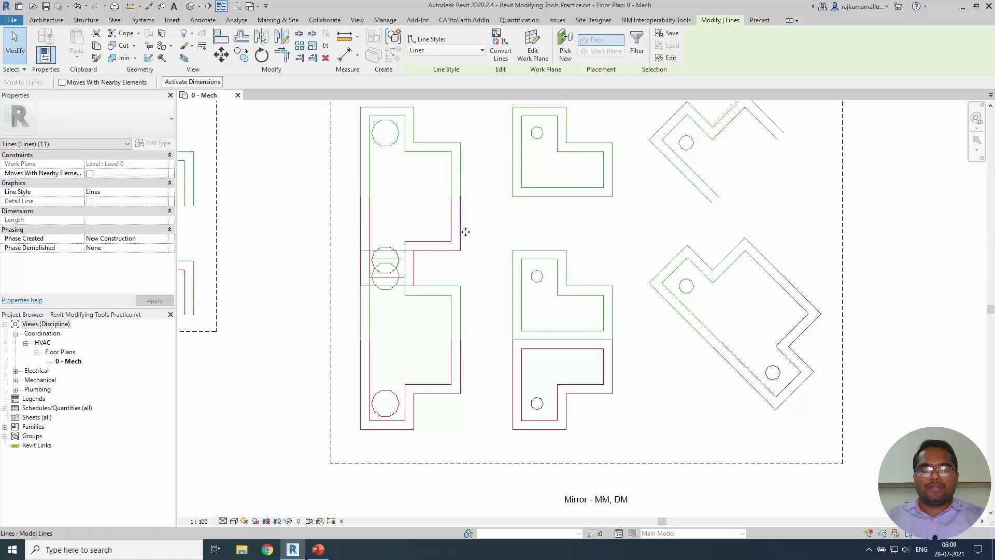
key("Escape")
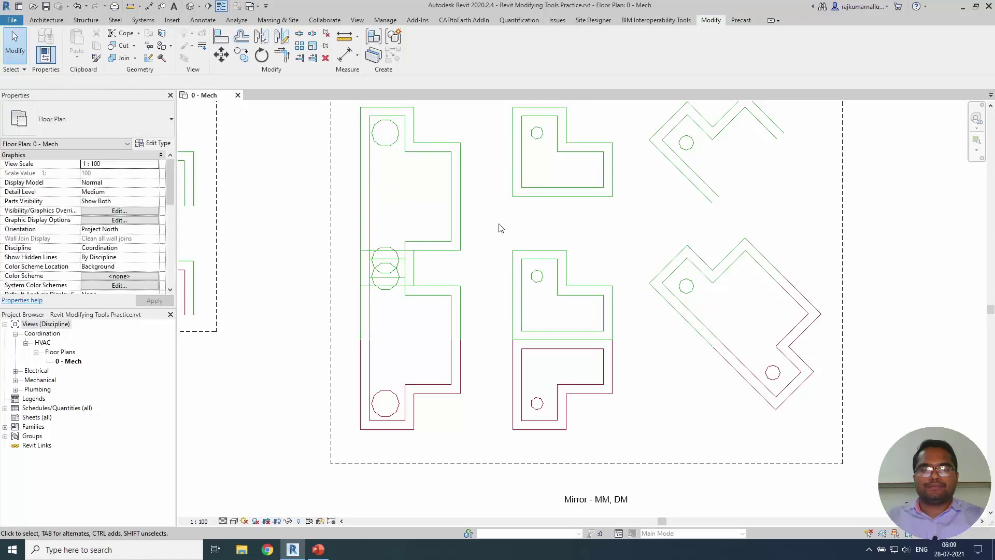
Step: Window-select the lower solution shapes and label and nudge them down
scroll(470, 243, "down", 1)
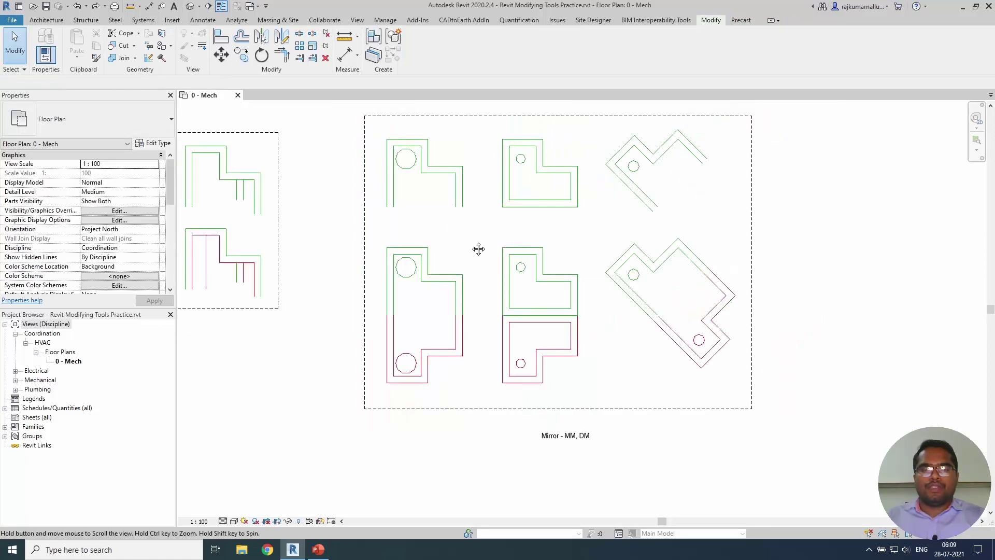
left_click_drag(337, 222, 855, 444)
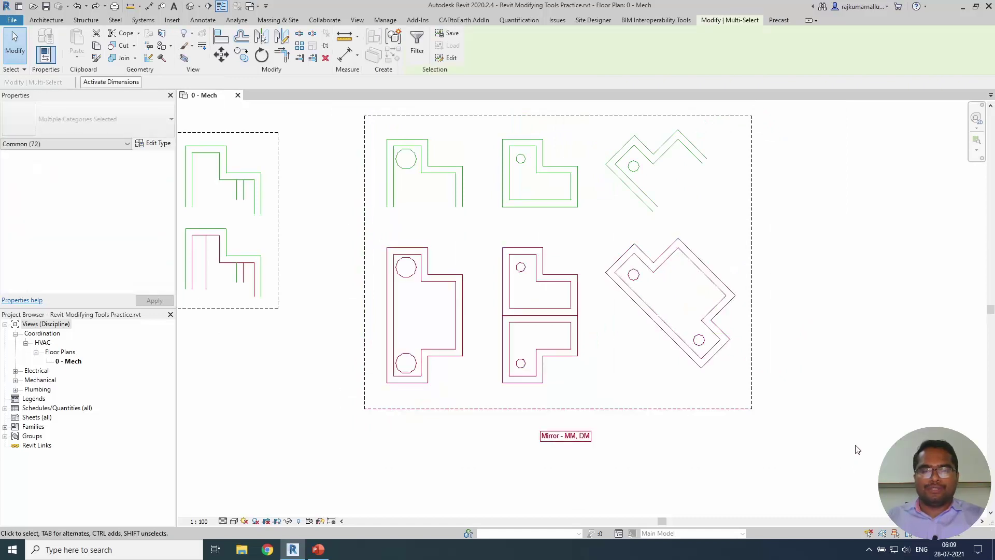
key("Down")
key("Down")
key("Down")
key("Down")
key("Down")
key("Down")
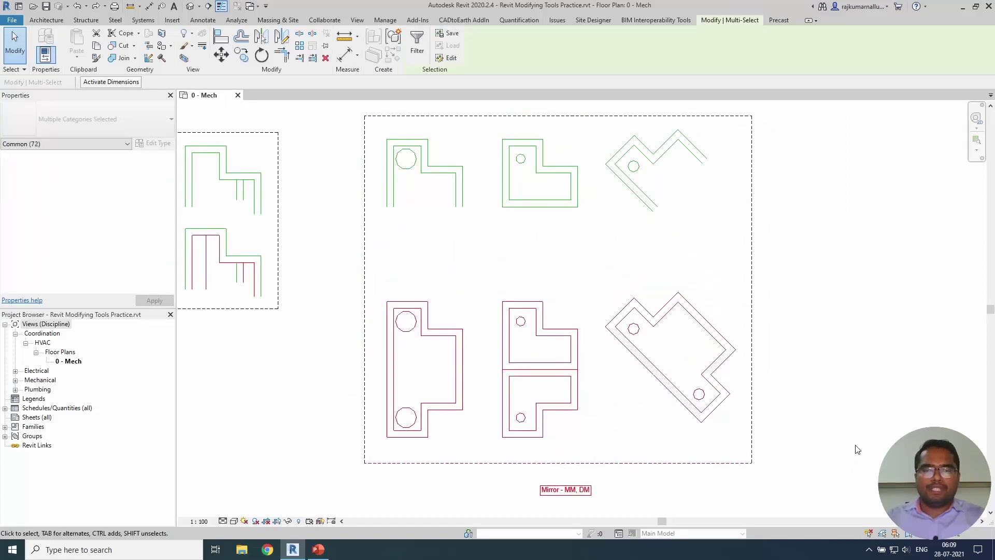
Step: Mirror a copy of the top-left half shape about a drawn axis along its bottom edge
key("Escape")
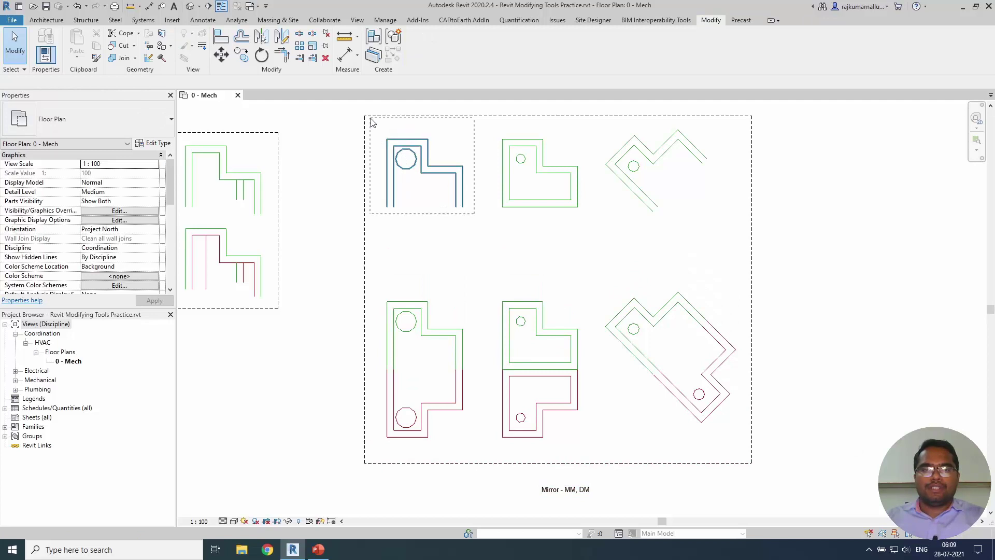
left_click_drag(371, 124, 469, 213)
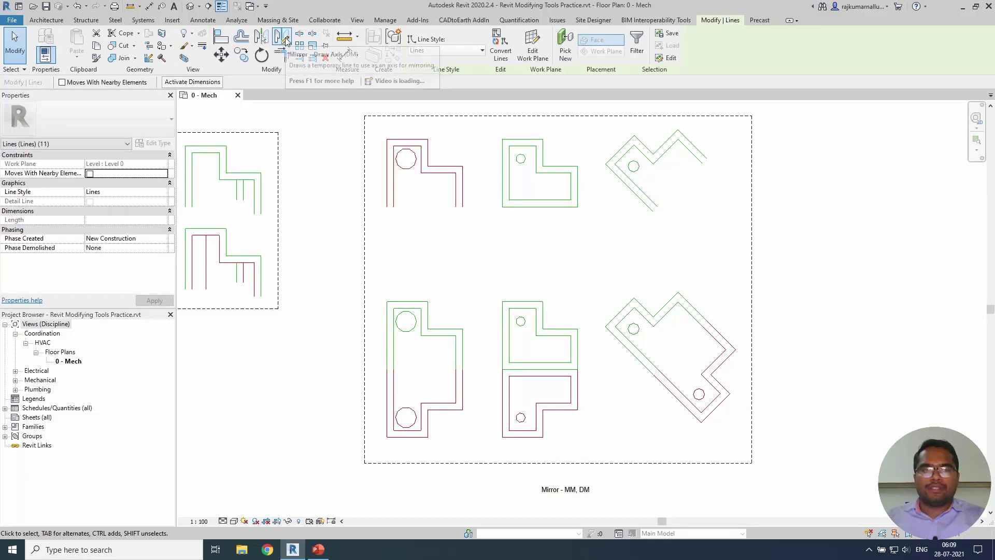
left_click(287, 40)
left_click(462, 208)
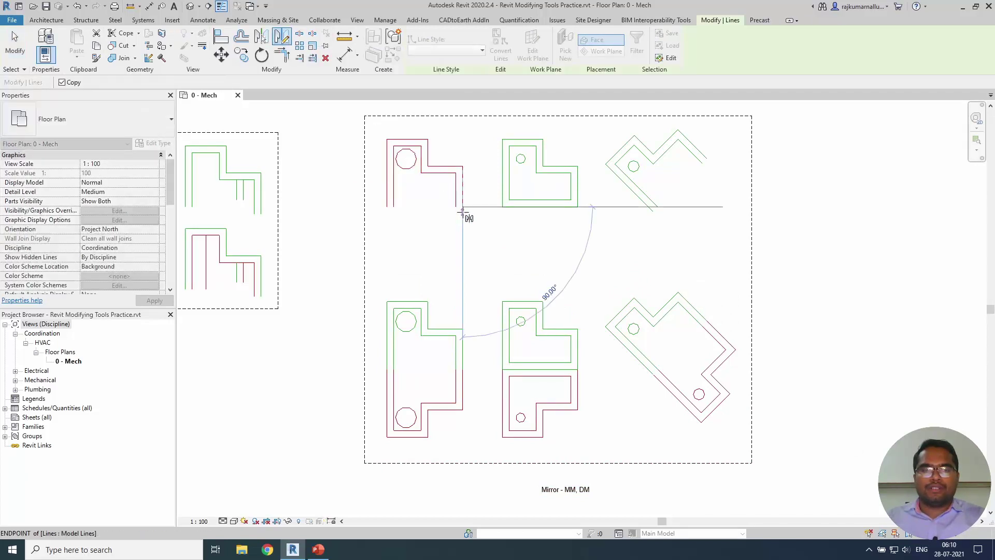
left_click(386, 208)
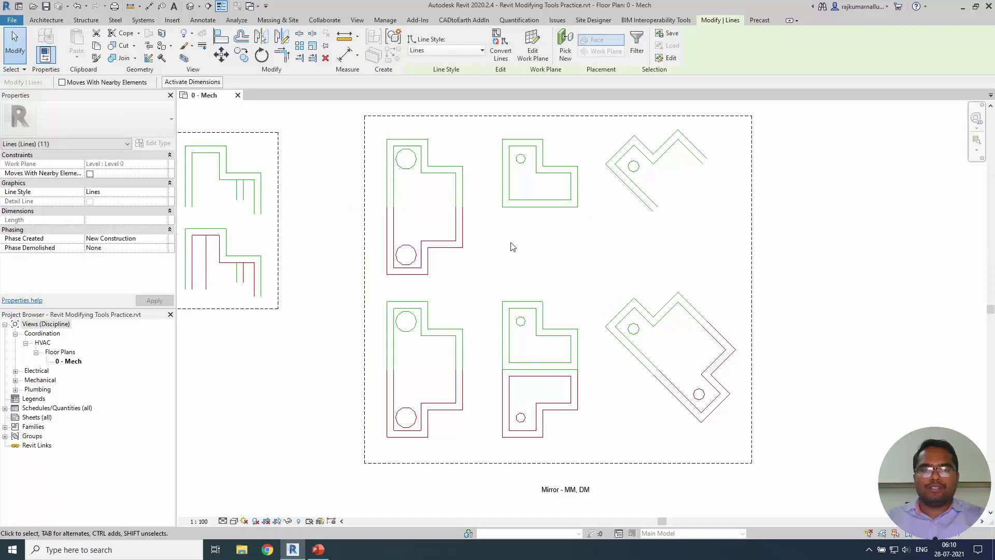
Step: Clear the selection and select all lines of the upper-middle L-shape
left_click(523, 245)
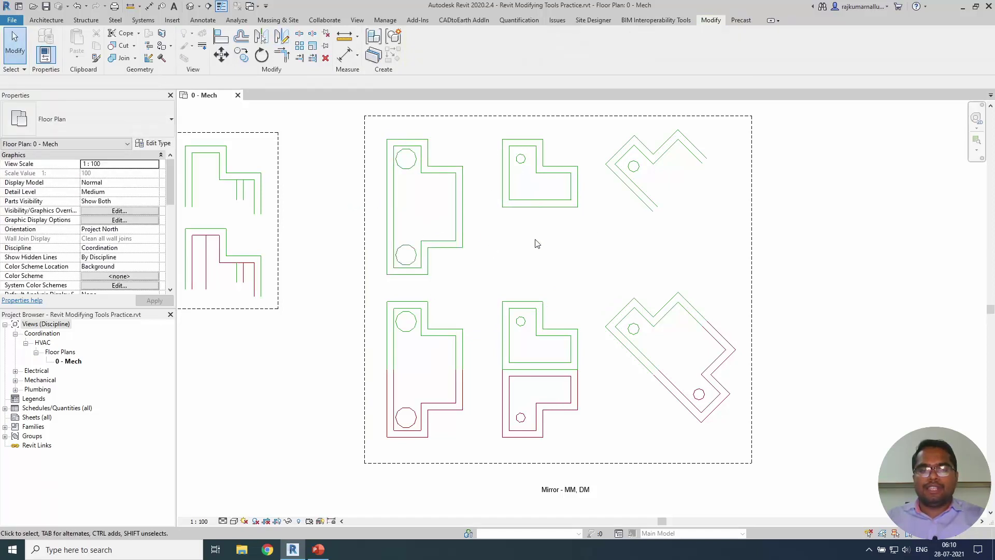
left_click(542, 208)
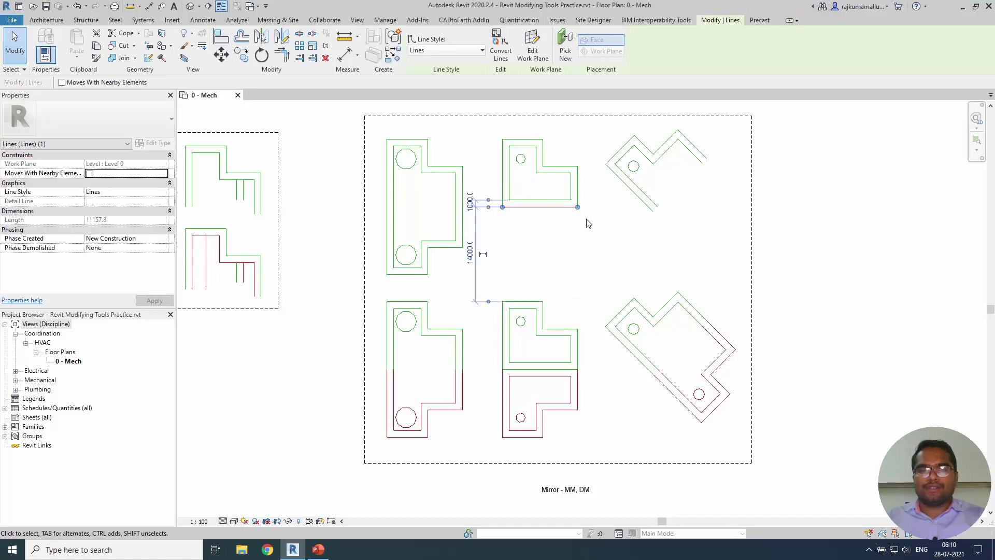
left_click_drag(594, 223, 475, 132)
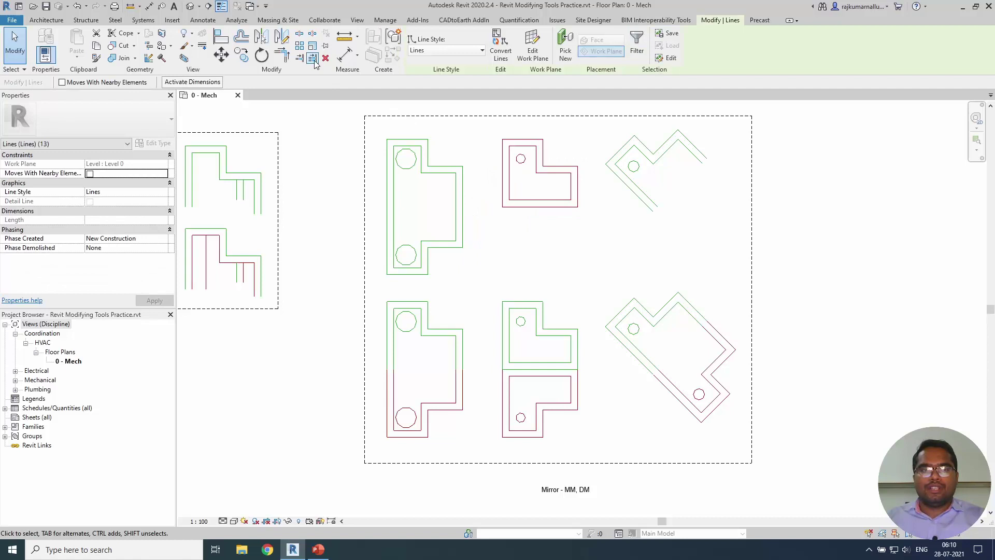
Step: Mirror a copy of the L-shape across its bottom edge, then undo it
left_click(263, 38)
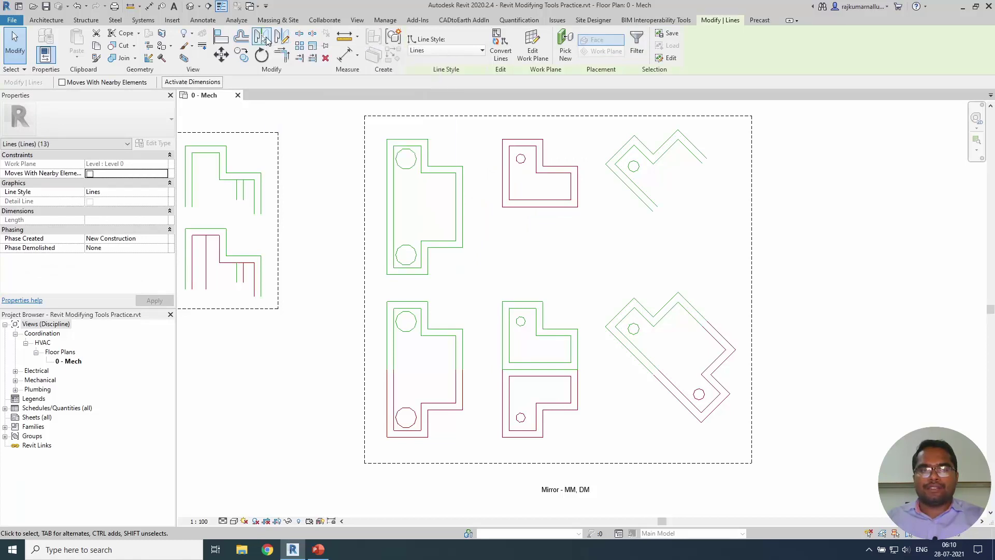
left_click(556, 206)
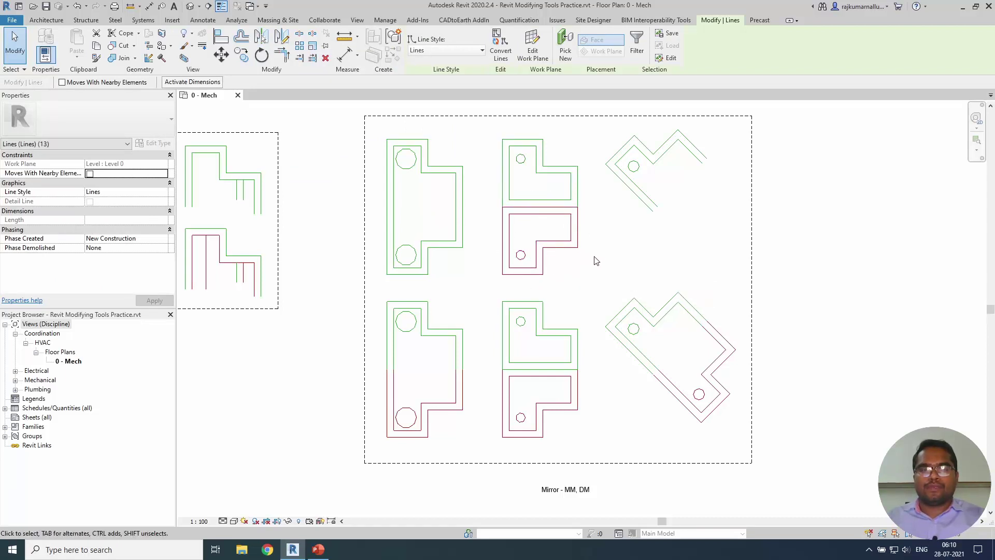
key("ctrl+z")
Step: Flip the L-shape across its bottom edge with Copy unchecked, then select the top-right zig-zag
left_click_drag(594, 216, 476, 137)
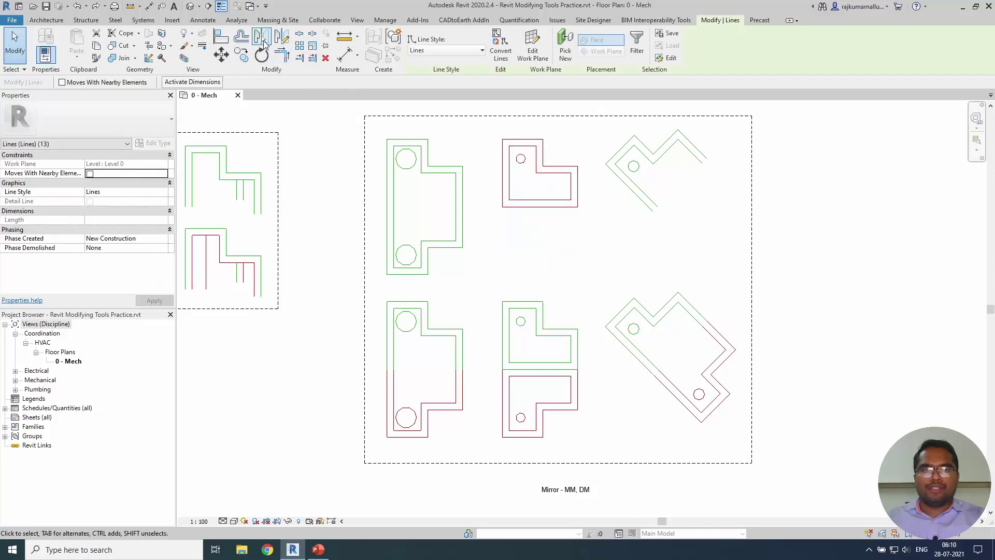
left_click(262, 37)
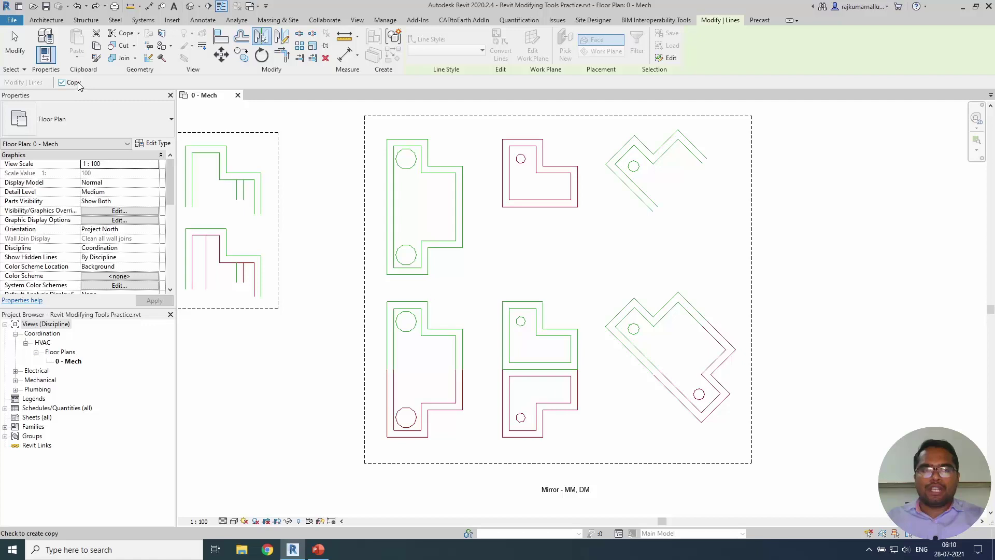
left_click(78, 82)
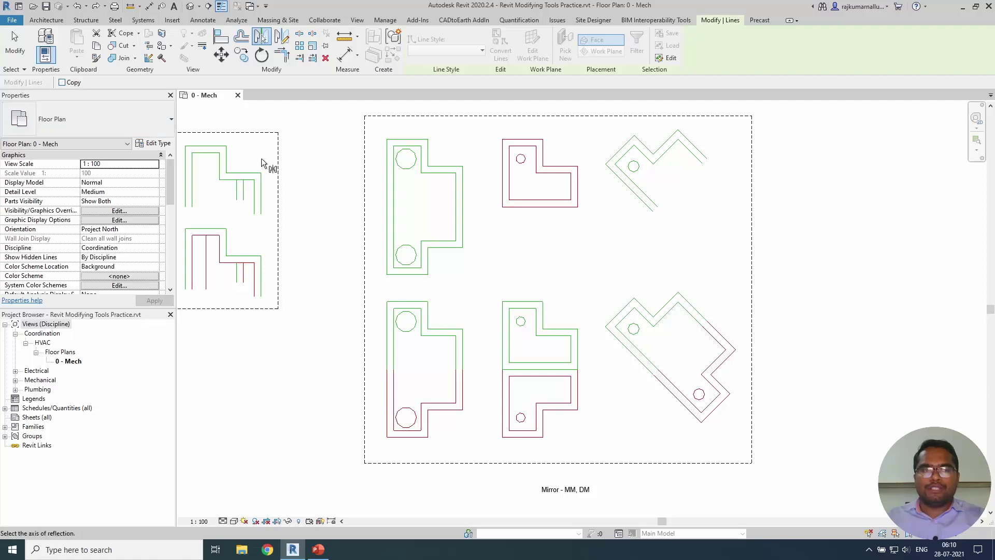
left_click(533, 207)
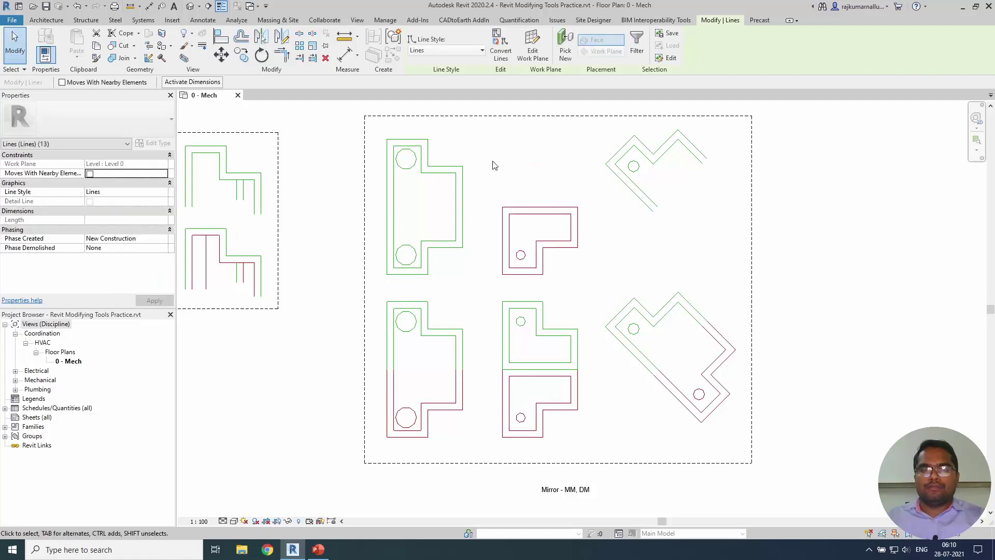
left_click(613, 263)
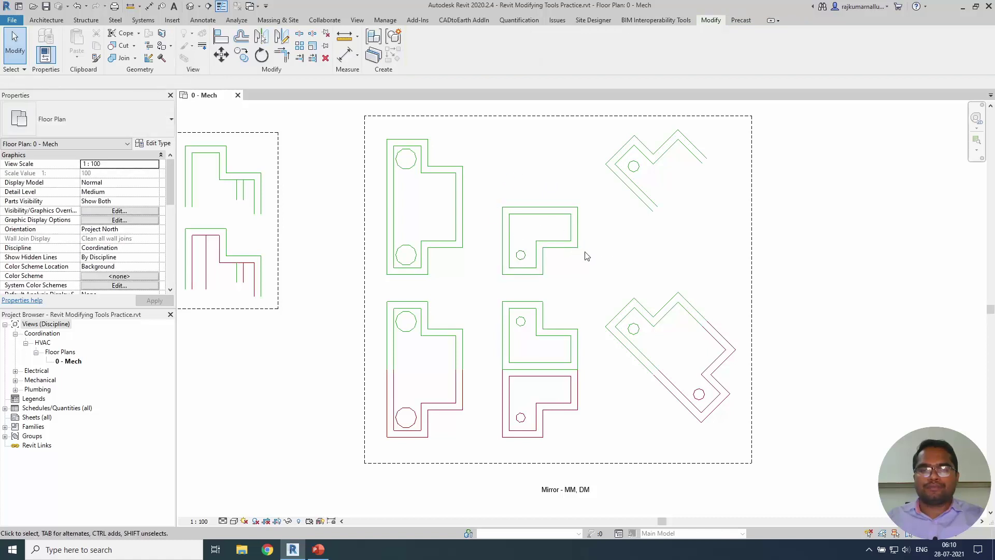
left_click_drag(736, 225, 599, 132)
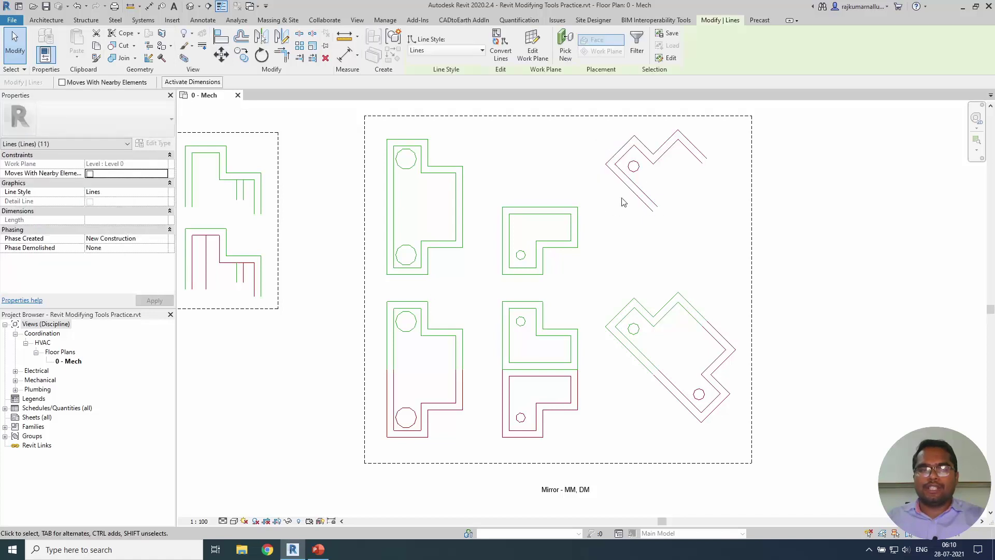
Step: Mirror a copy of the top-right zig-zag about a drawn 45° axis and clear the selection
left_click(282, 35)
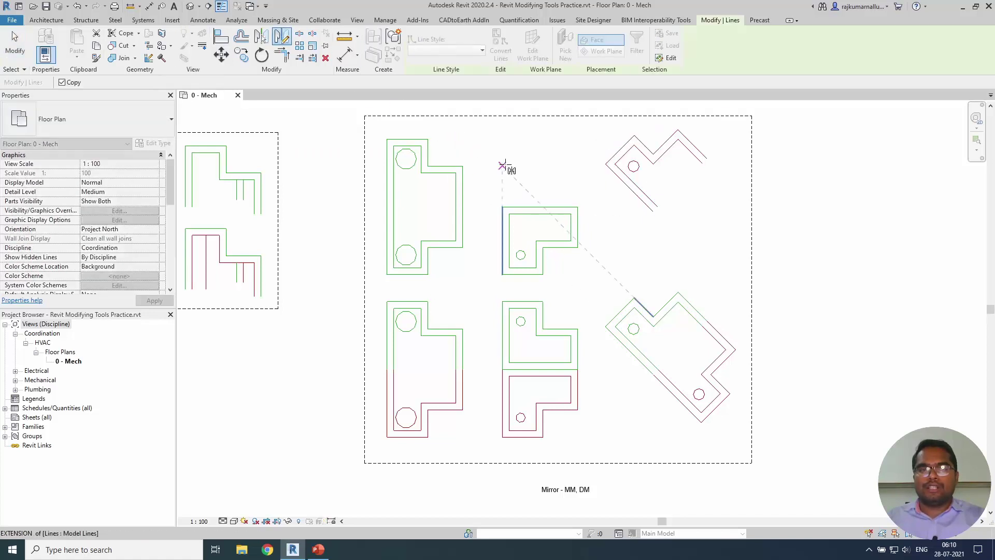
left_click(657, 207)
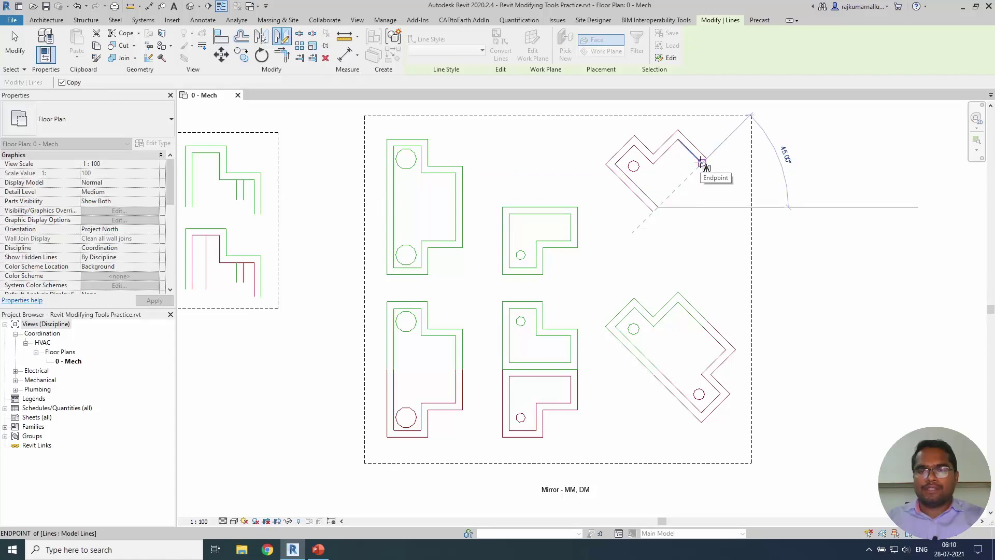
left_click(701, 163)
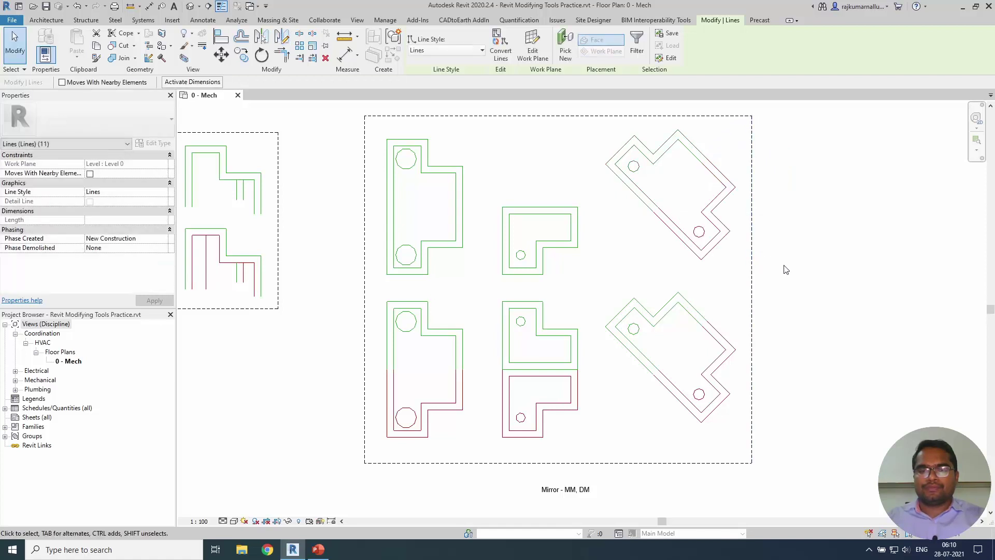
key("Escape")
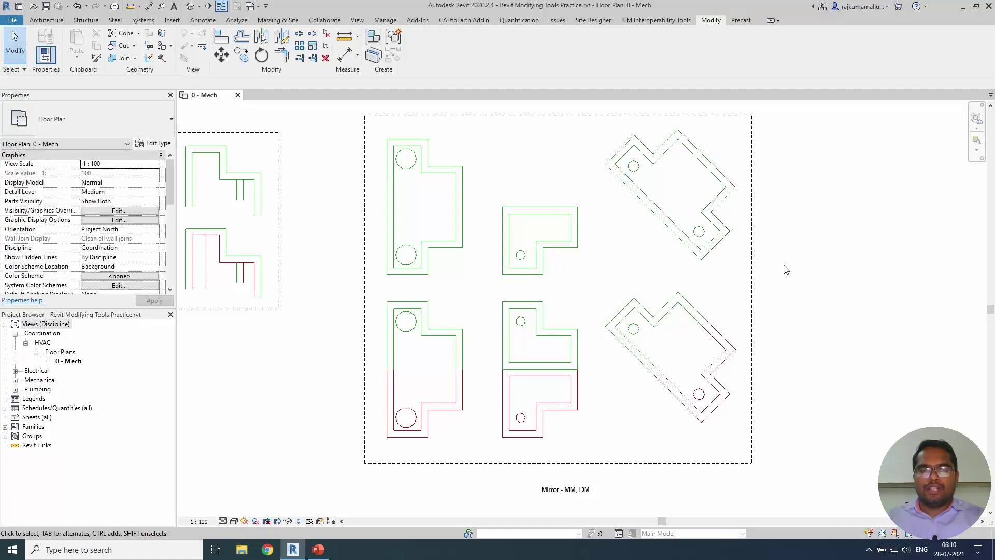
Step: Zoom out and pan to centre the Offset, Trim and Extend, Split - SL exercise
scroll(640, 277, "down", 2)
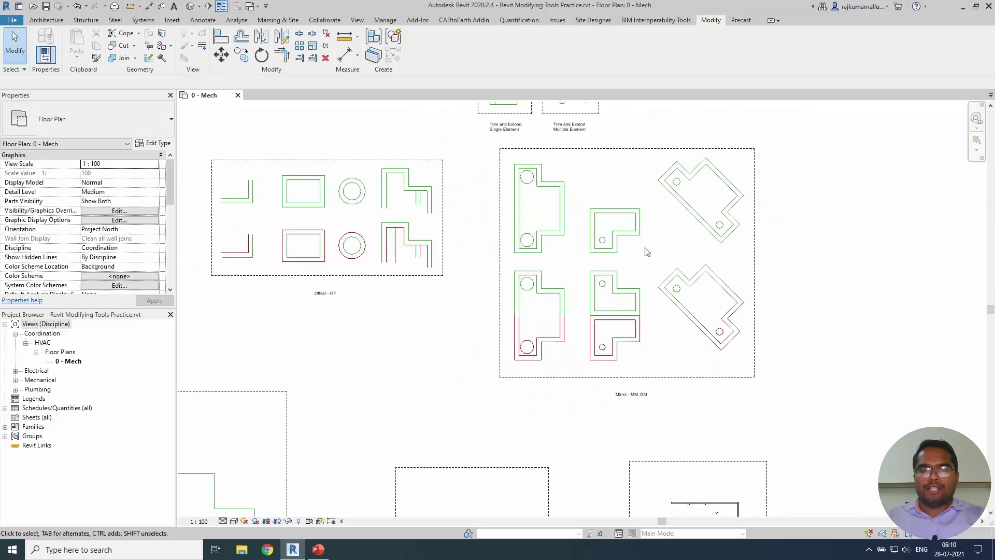
scroll(644, 251, "down", 2)
middle_click_drag(569, 324, 770, 193)
scroll(659, 284, "down", 1, "ctrl")
scroll(615, 344, "down", 2, "ctrl")
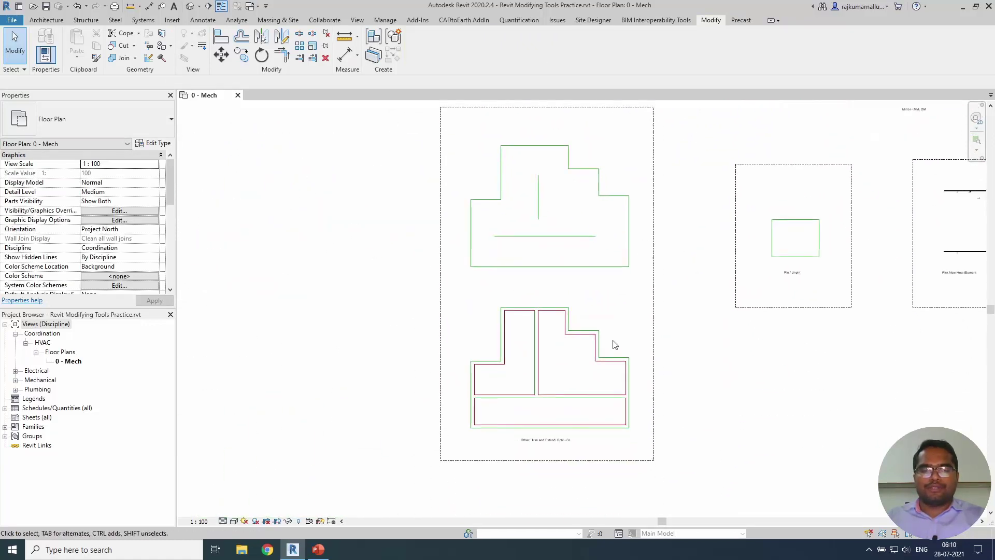
scroll(552, 468, "up", 3)
scroll(551, 468, "up", 2)
scroll(515, 450, "up", 1)
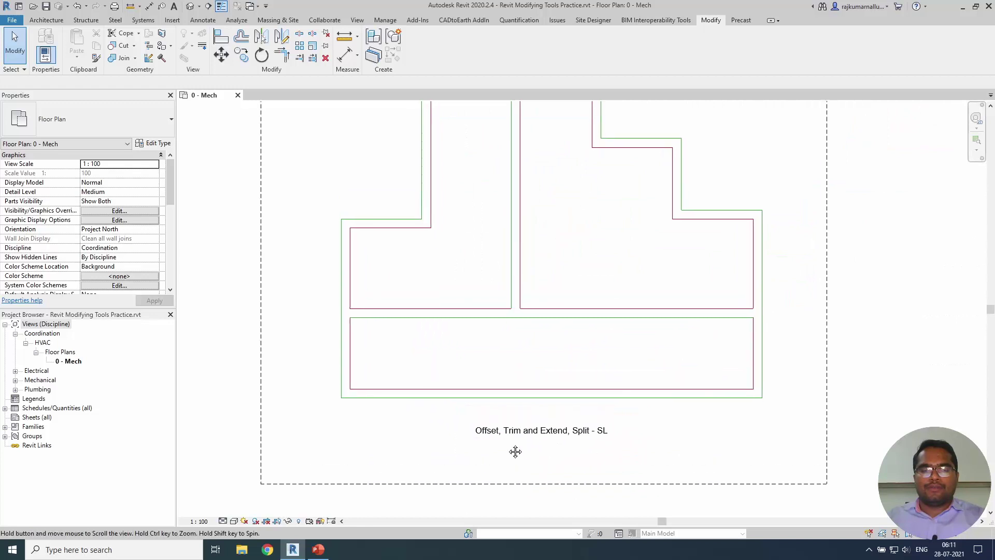
scroll(522, 453, "up", 1)
scroll(518, 454, "down", 1)
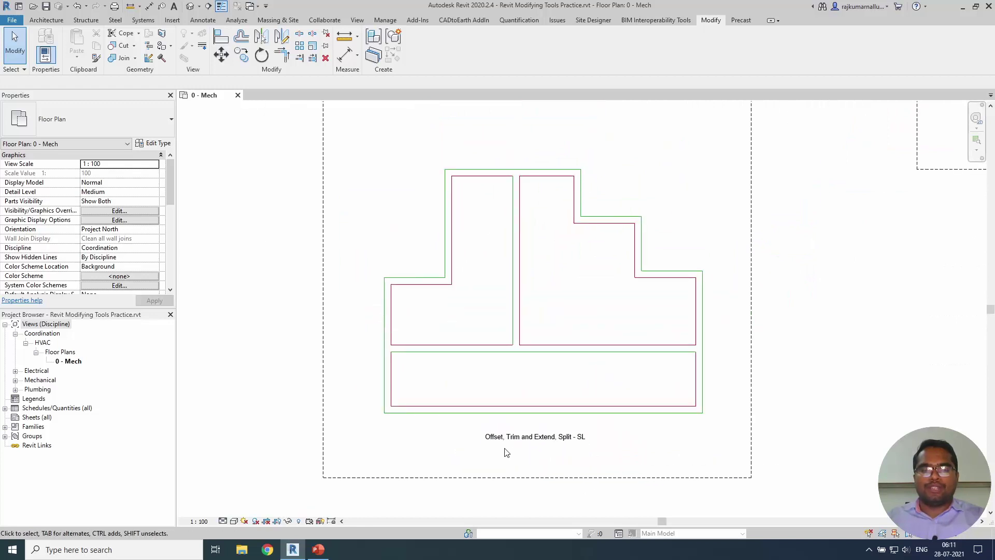
scroll(518, 440, "down", 2)
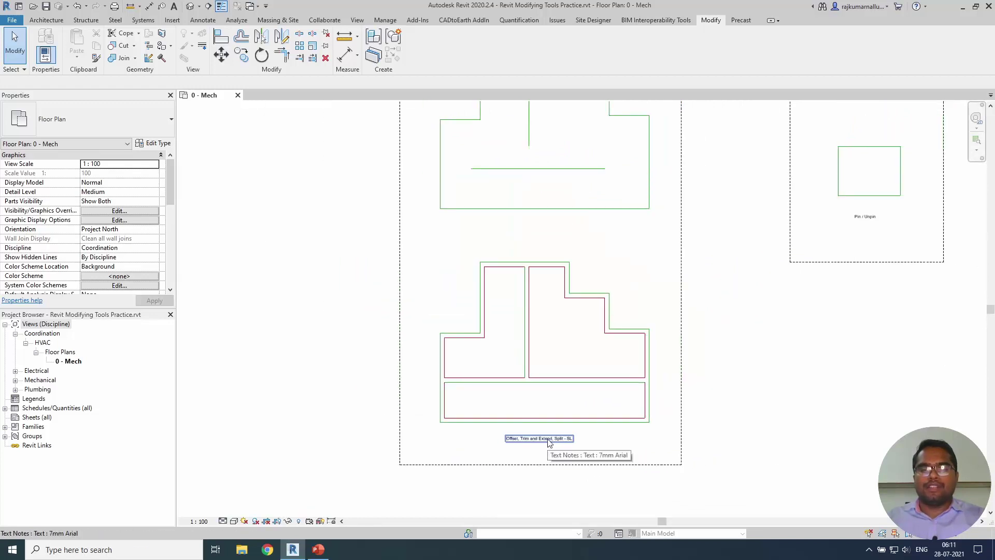
scroll(553, 204, "up", 1)
middle_click_drag(554, 203, 556, 222)
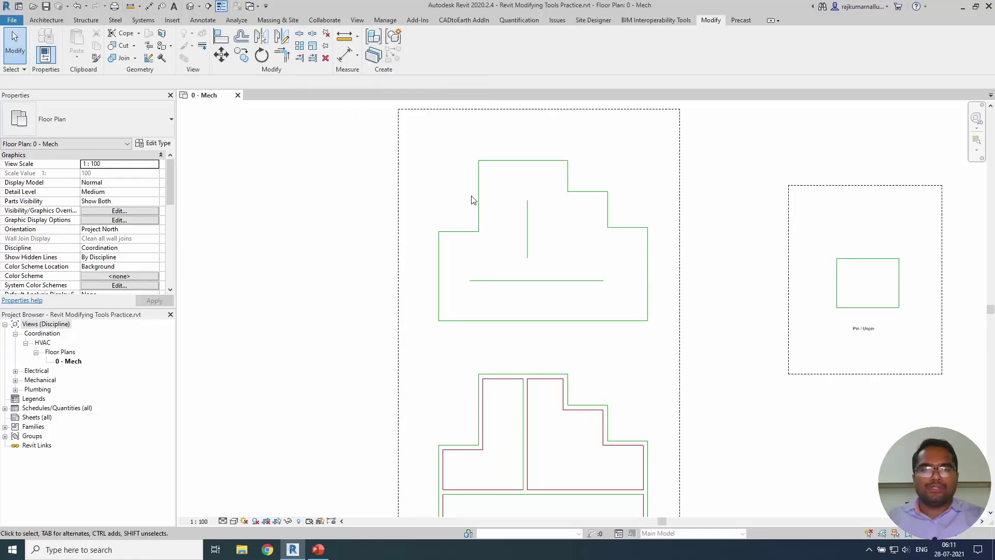
Step: Offset the whole stepped outline inward by 1000, plus the interior vertical and horizontal lines
left_click(241, 37)
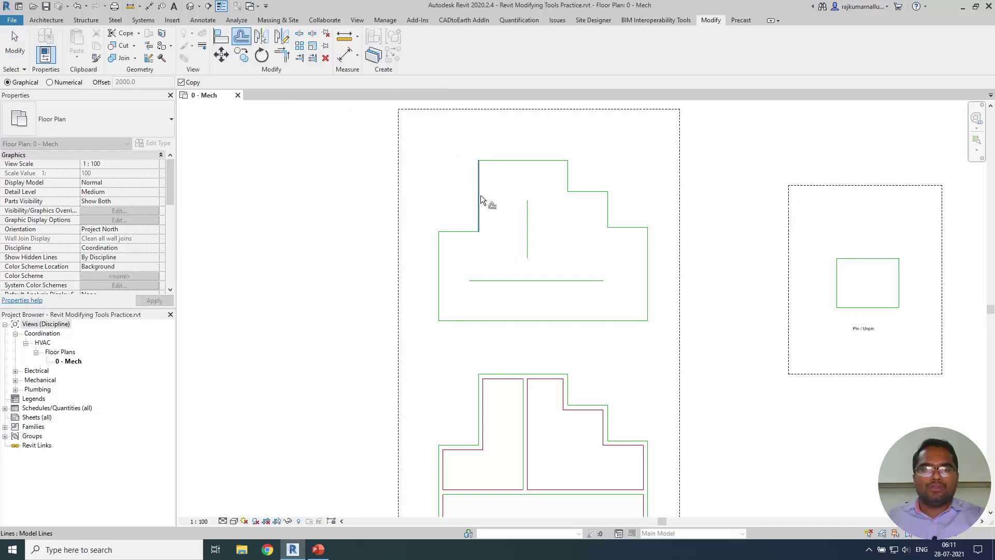
scroll(483, 196, "up", 1)
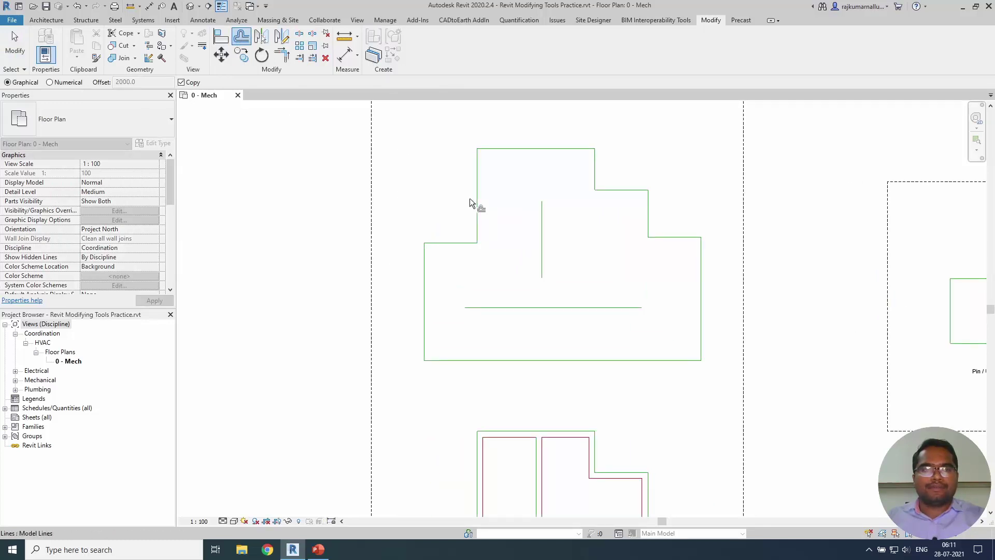
left_click(52, 81)
type("1000")
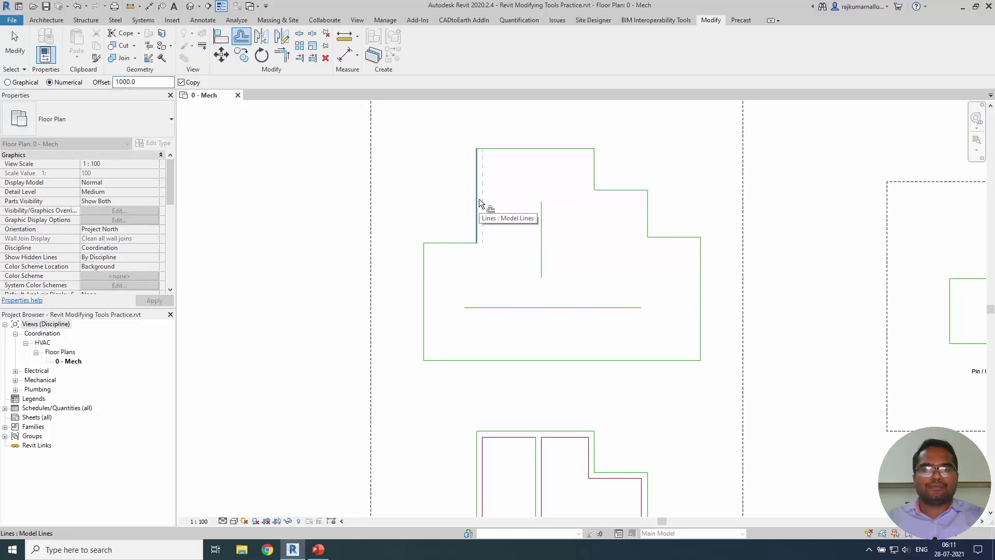
key("Tab")
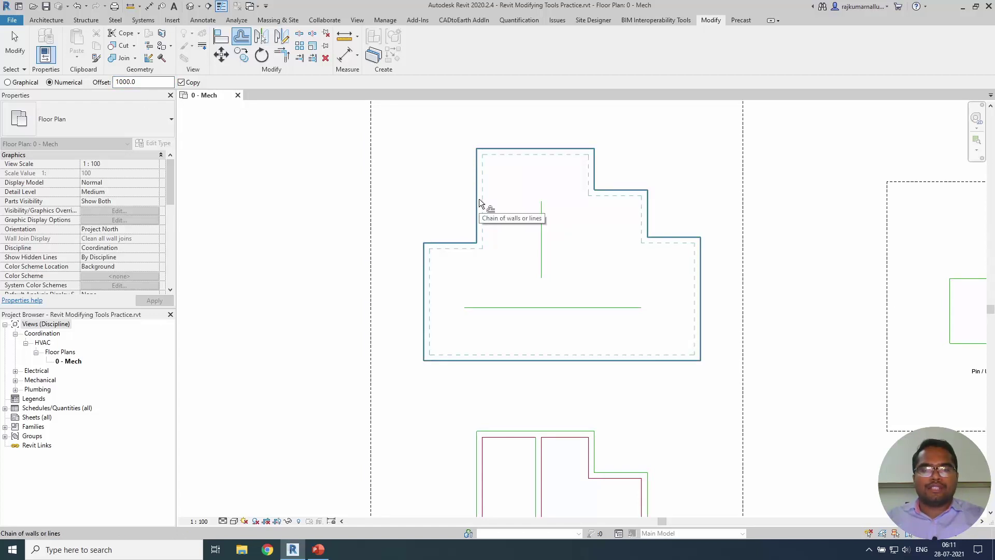
left_click(479, 199)
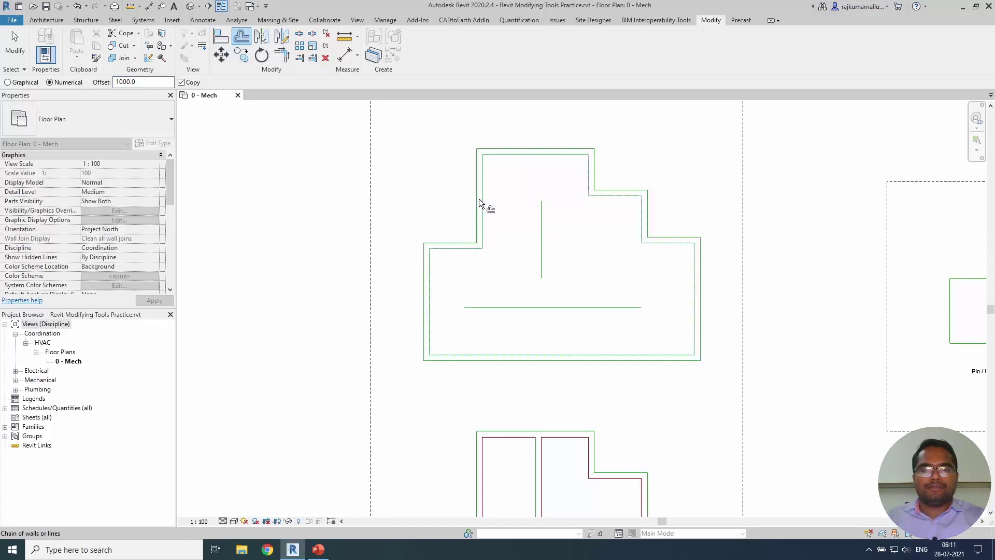
left_click(539, 237)
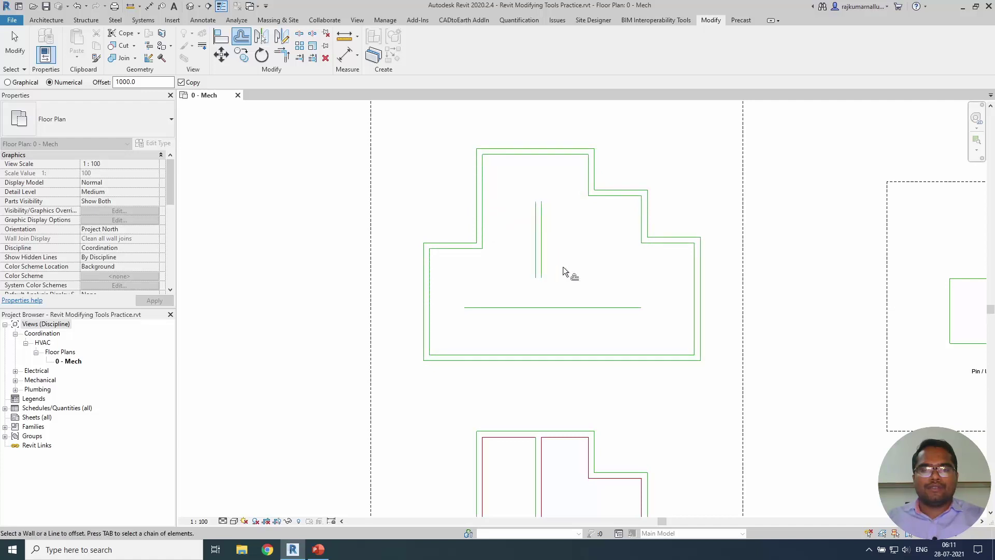
left_click(590, 305)
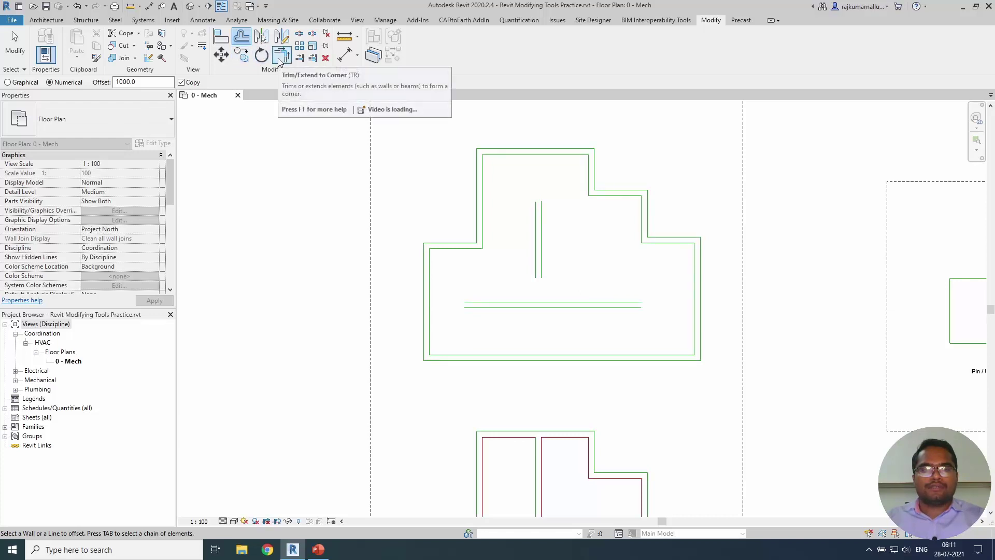
Step: Extend the vertical lines up to the inner top line and down to the horizontal line
left_click(313, 58)
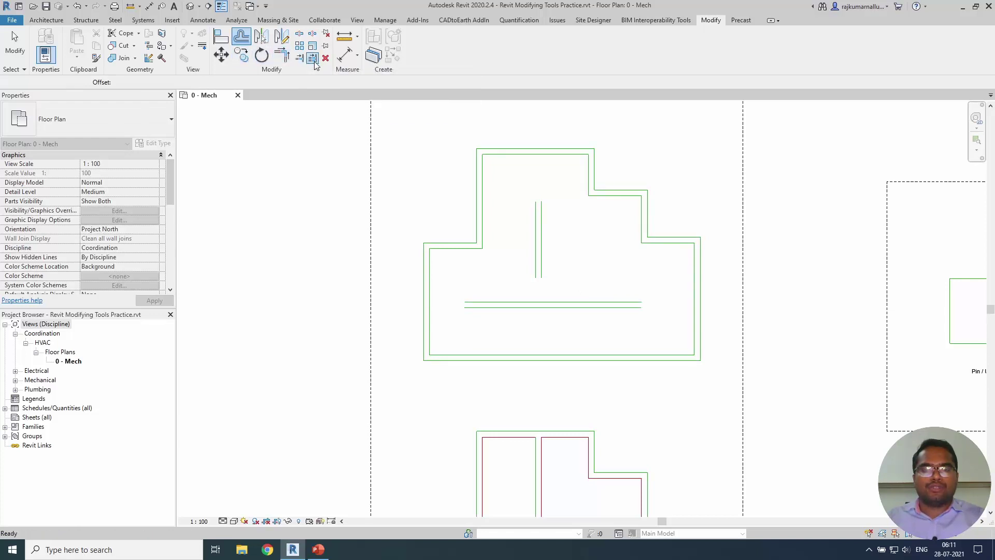
left_click(527, 154)
left_click(542, 207)
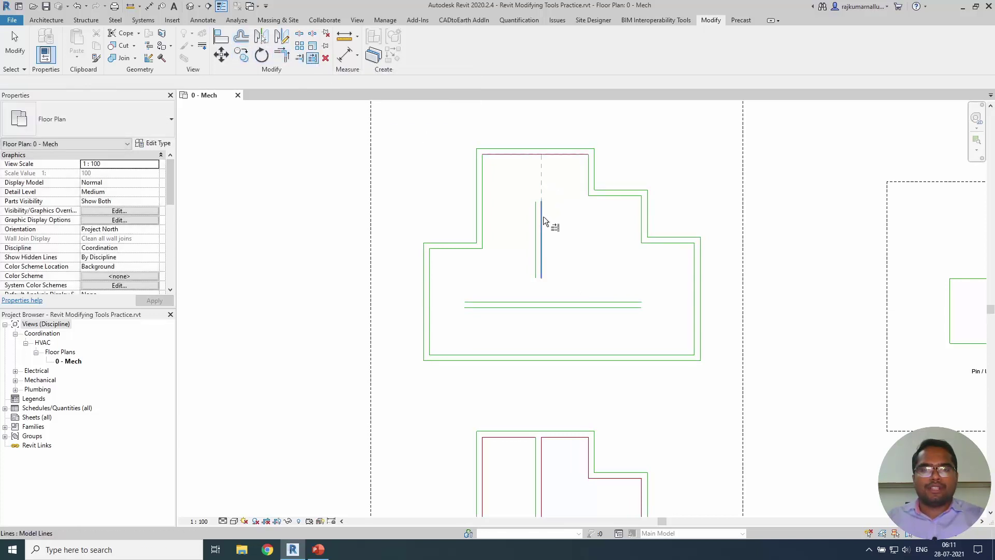
left_click(536, 222)
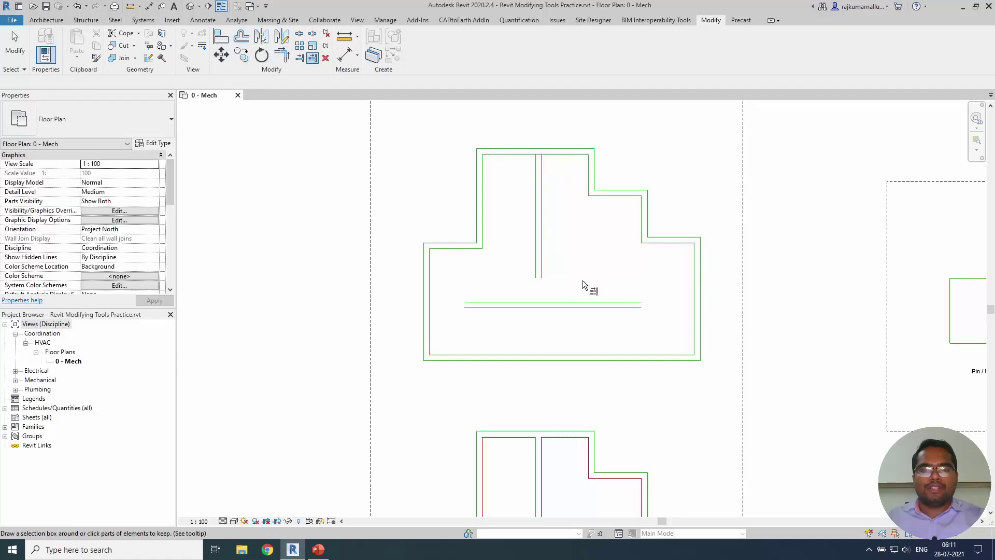
left_click(580, 302)
left_click(542, 273)
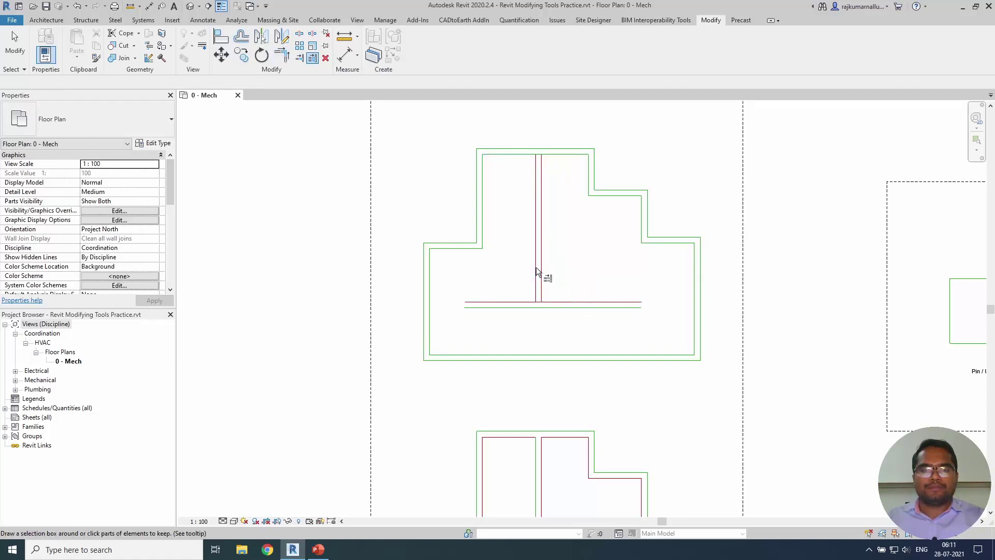
Step: Extend the horizontal lines right and left to the inner outline's side lines
left_click(692, 320)
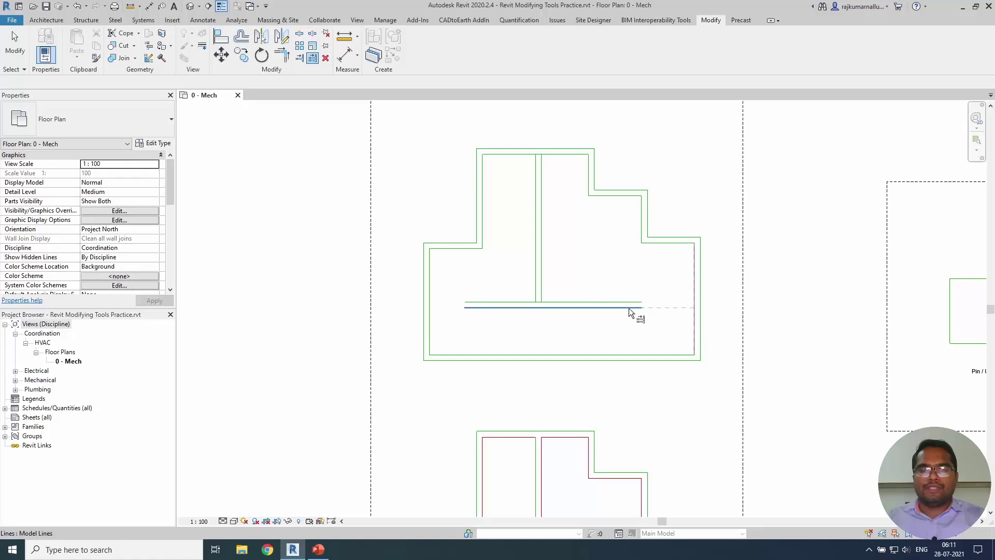
left_click(632, 308)
left_click(628, 302)
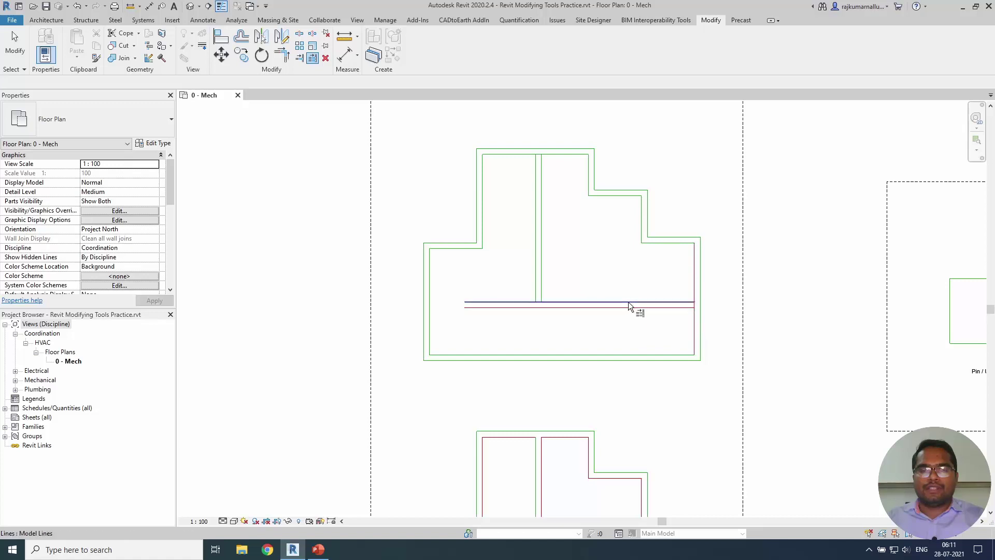
left_click(428, 329)
left_click(471, 308)
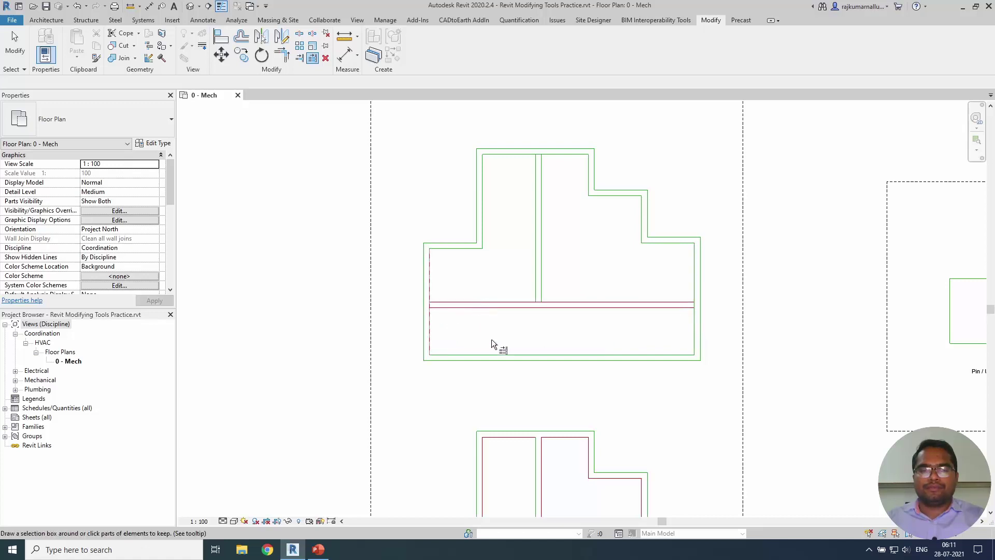
Step: Trim the interior horizontal and vertical lines into a corner with TR, raising a join error
mouse_move(523, 338)
middle_mouse_down()
mouse_move(511, 240)
mouse_move(519, 282)
middle_mouse_up()
scroll(536, 288, "up", 2)
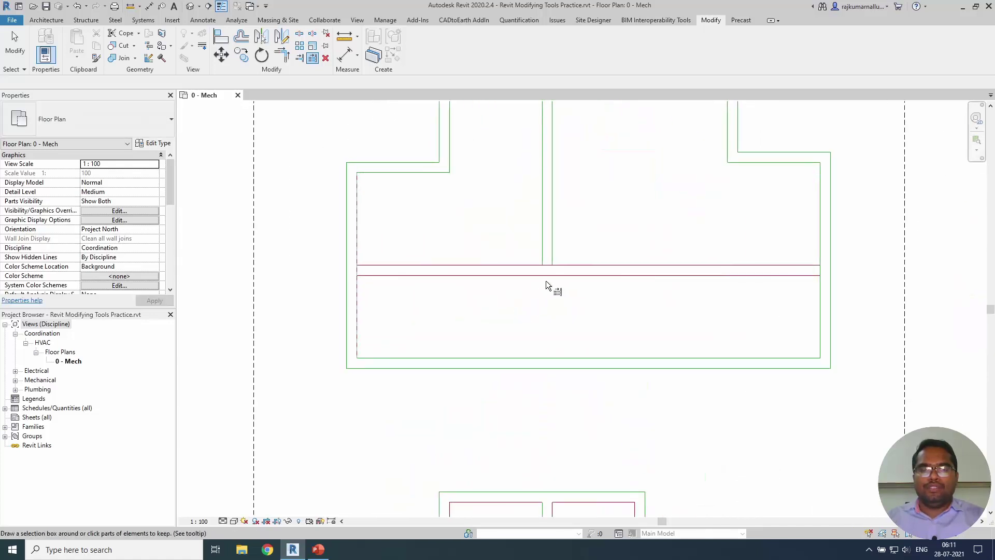
scroll(546, 281, "up", 2)
key("Escape")
key("Escape")
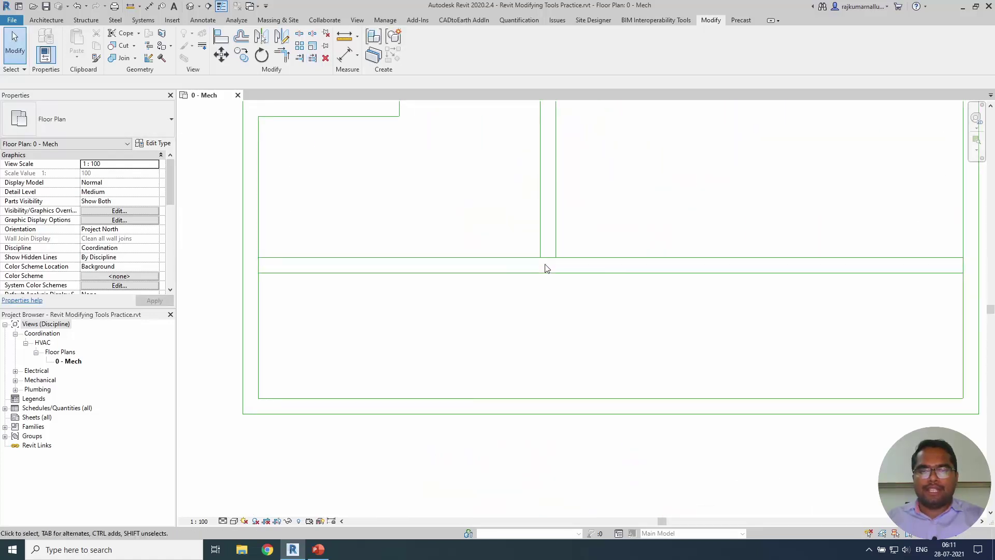
key("t")
key("r")
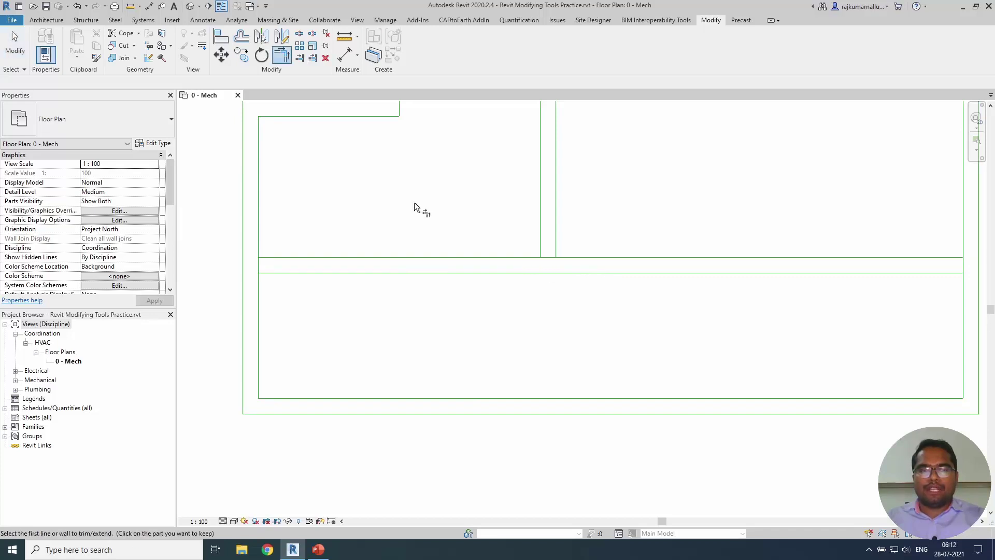
left_click(504, 257)
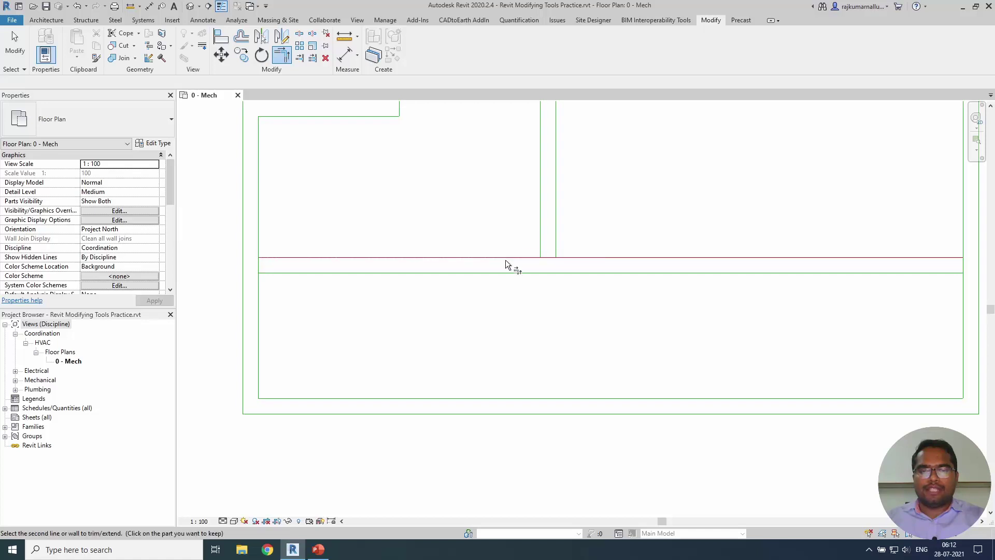
left_click(540, 236)
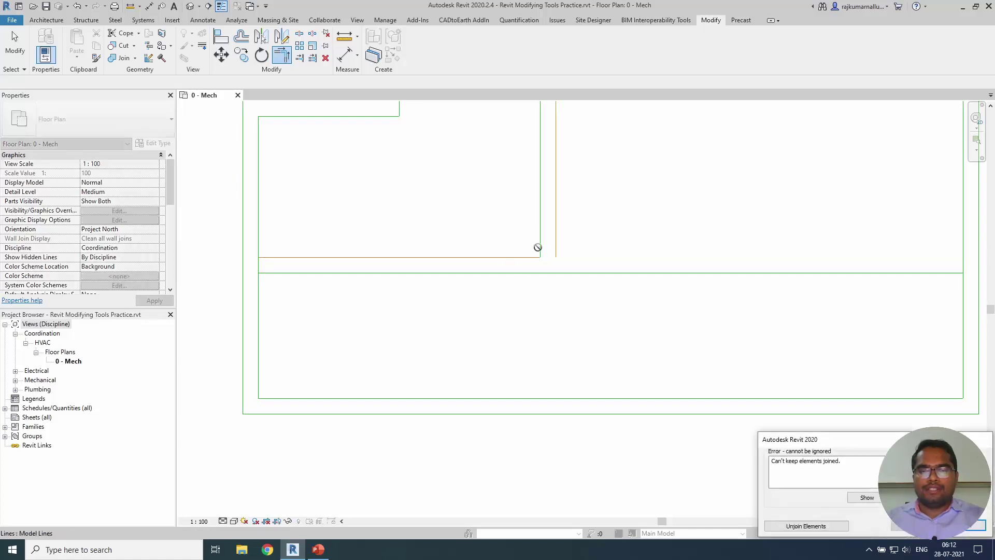
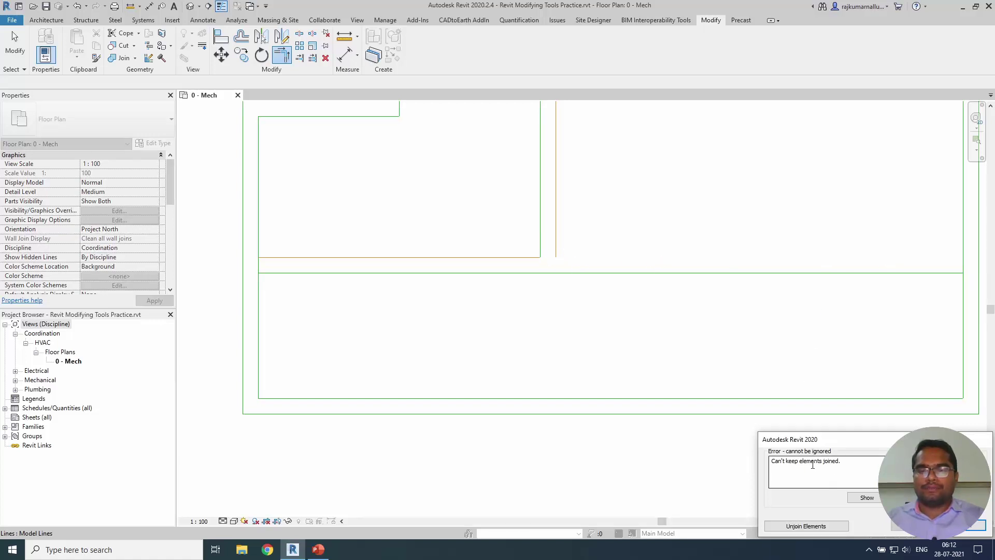
Step: Unjoin the outline elements to clear the joining error, zoom out, and exit Trim
left_click(817, 526)
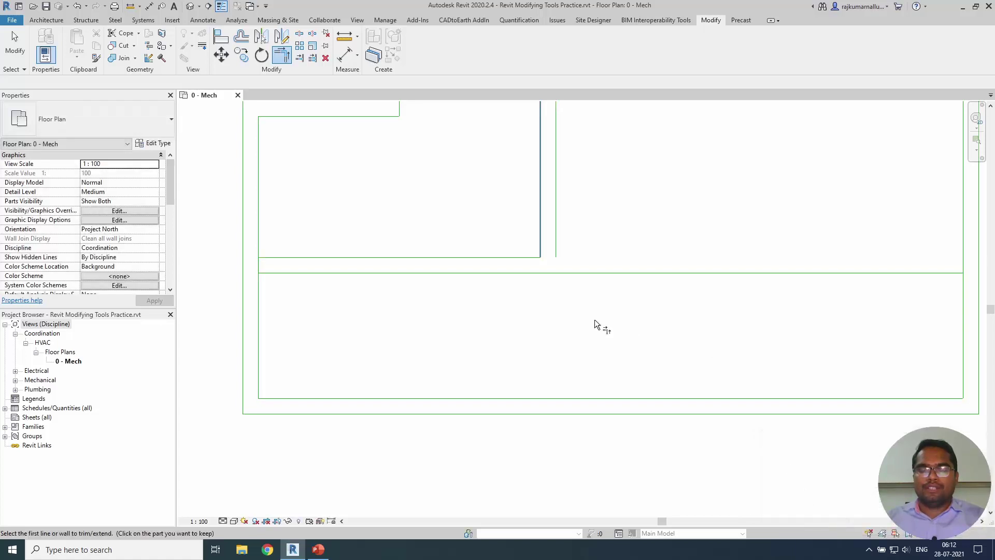
middle_click_drag(567, 310, 589, 331)
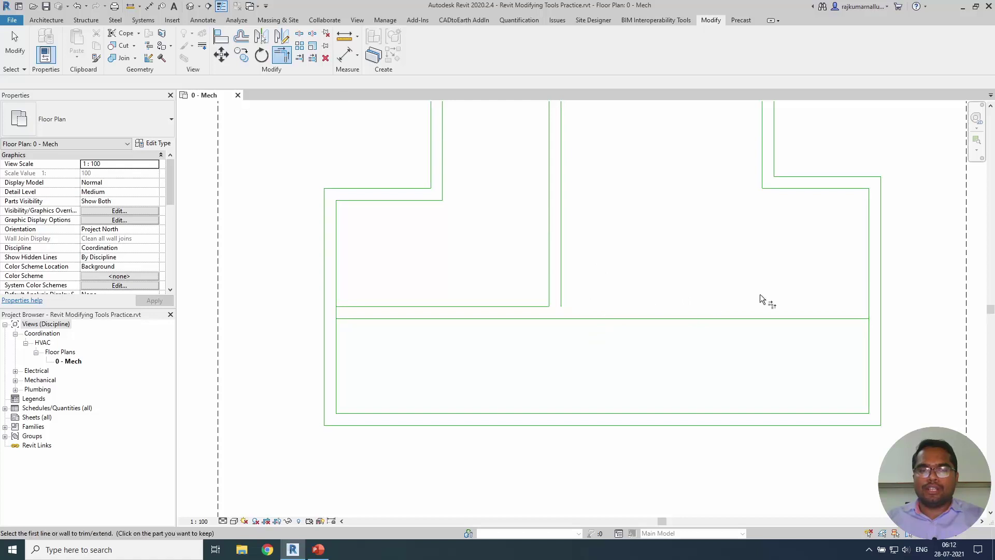
scroll(661, 368, "down", 2)
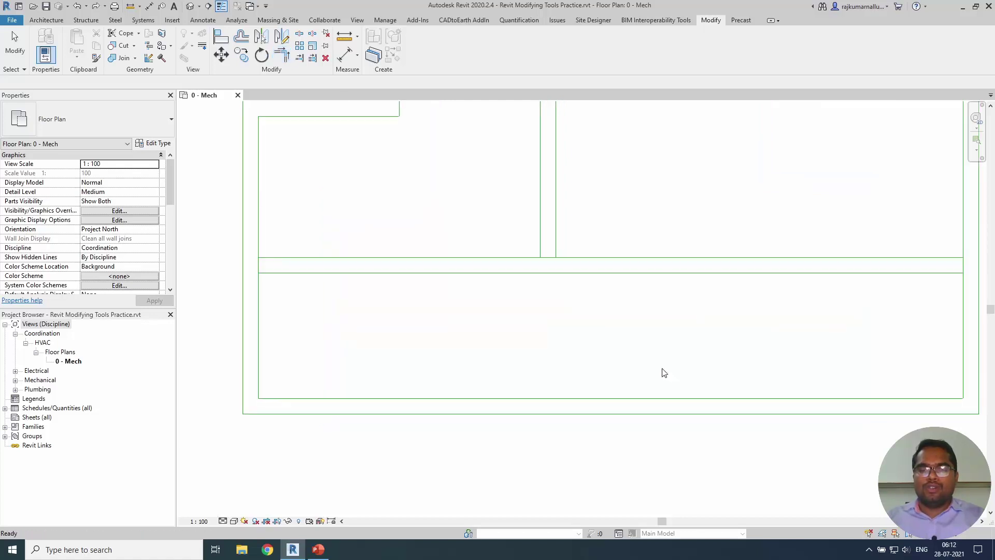
scroll(602, 344, "down", 2)
key("Escape")
key("Escape")
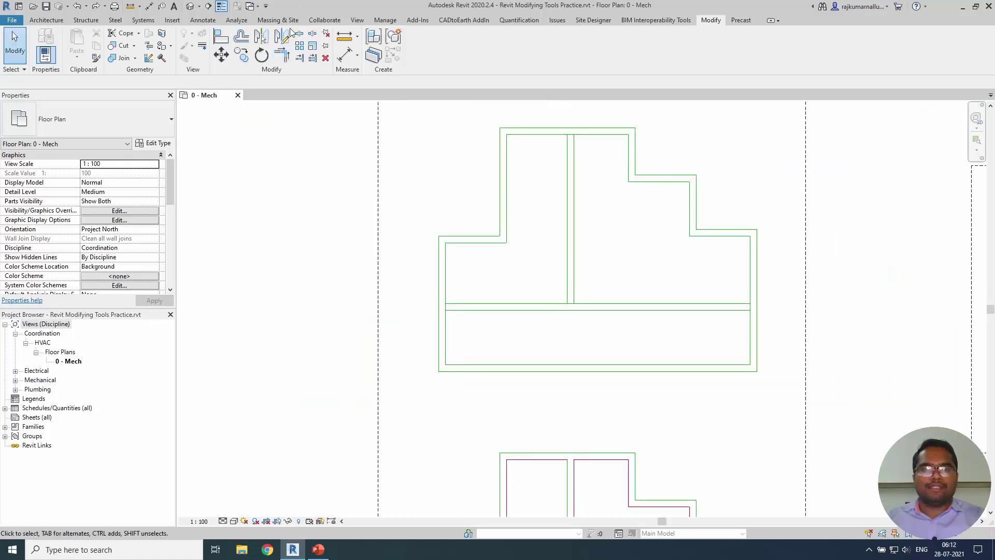
Step: Split the horizontal divider line where the inner wall meets it
left_click(300, 38)
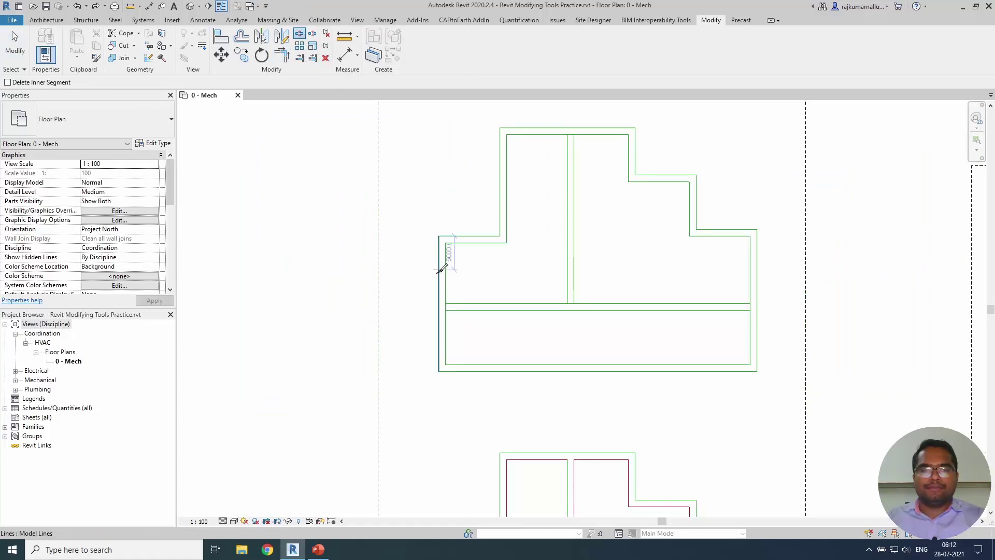
scroll(453, 303, "up", 3)
scroll(442, 305, "up", 2)
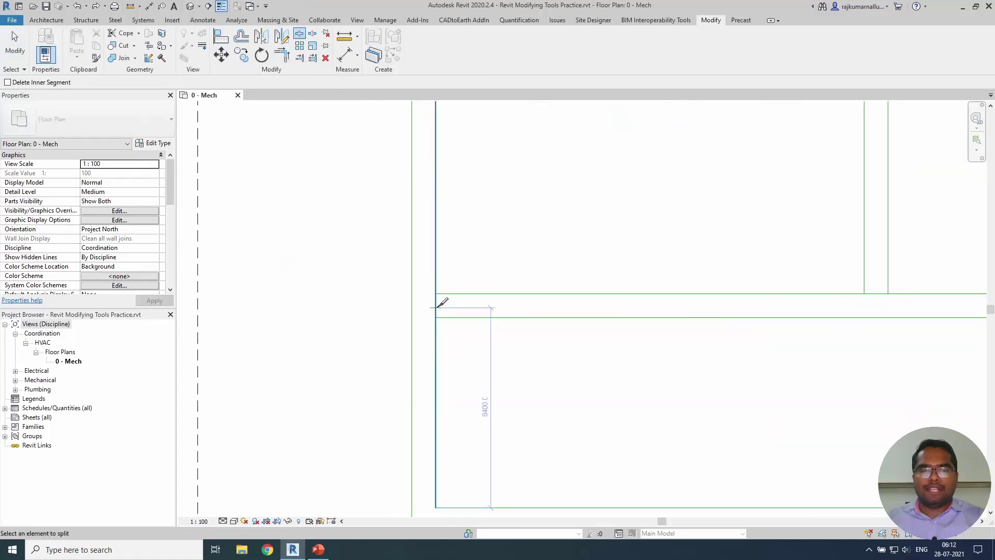
scroll(438, 301, "down", 2)
scroll(736, 294, "up", 2)
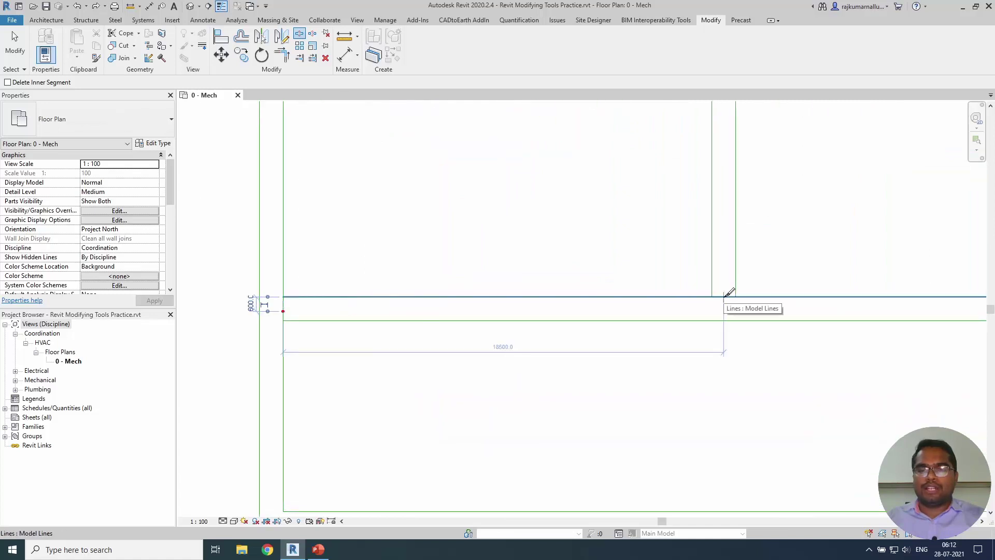
left_click(724, 296)
Step: Split the outline's top line at the inner wall junction
scroll(533, 285, "down", 2)
scroll(922, 295, "up", 2)
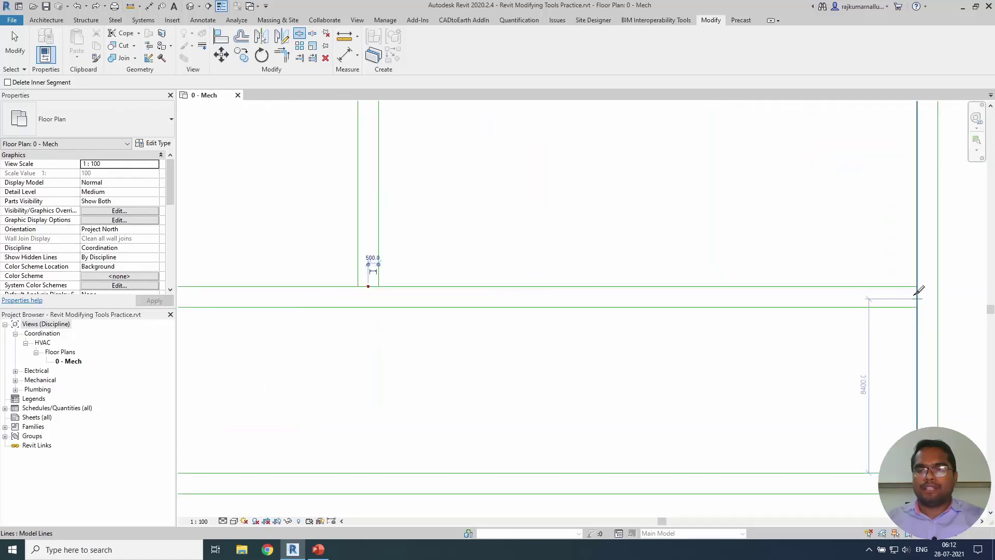
scroll(922, 290, "down", 3)
middle_click_drag(706, 250, 643, 337)
scroll(626, 224, "up", 2)
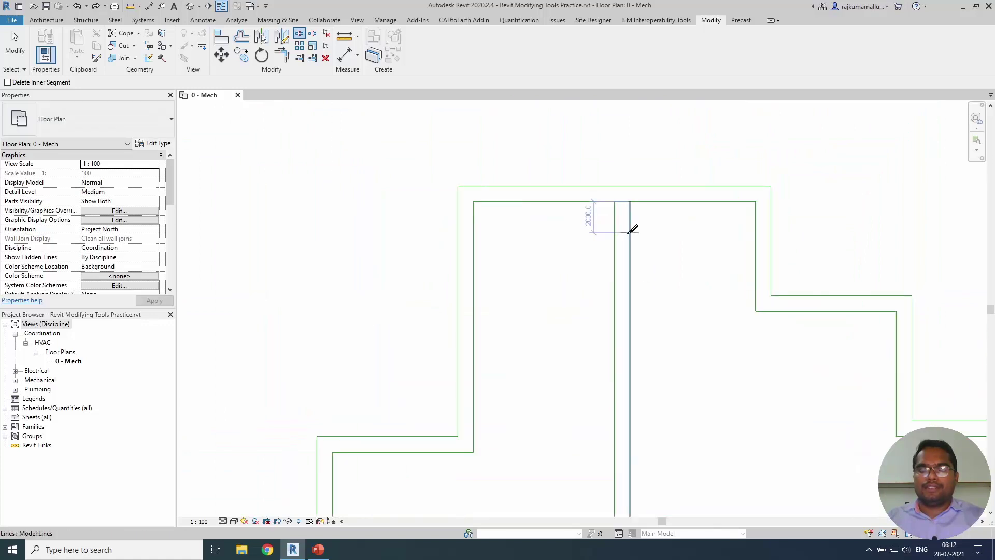
scroll(625, 225, "up", 2)
left_click(626, 224)
scroll(631, 221, "down", 2)
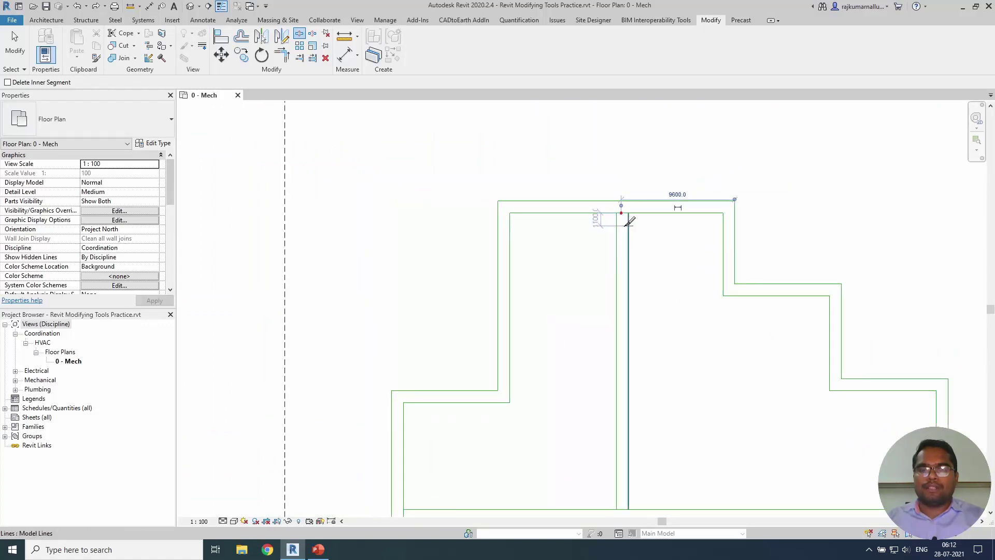
left_click(280, 59)
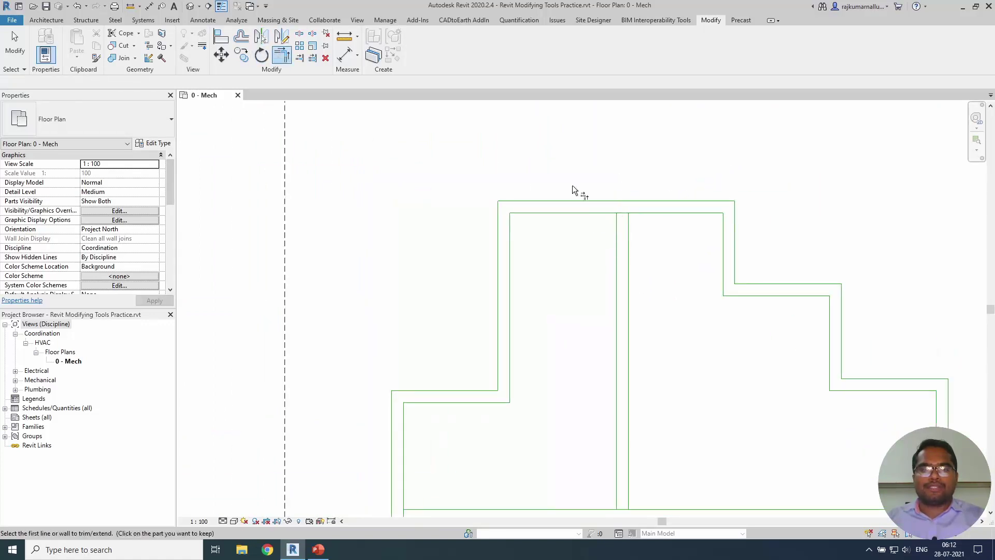
Step: Trim the top line and the inner vertical lines into clean corners at the top
scroll(619, 222, "up", 2)
left_click(614, 235)
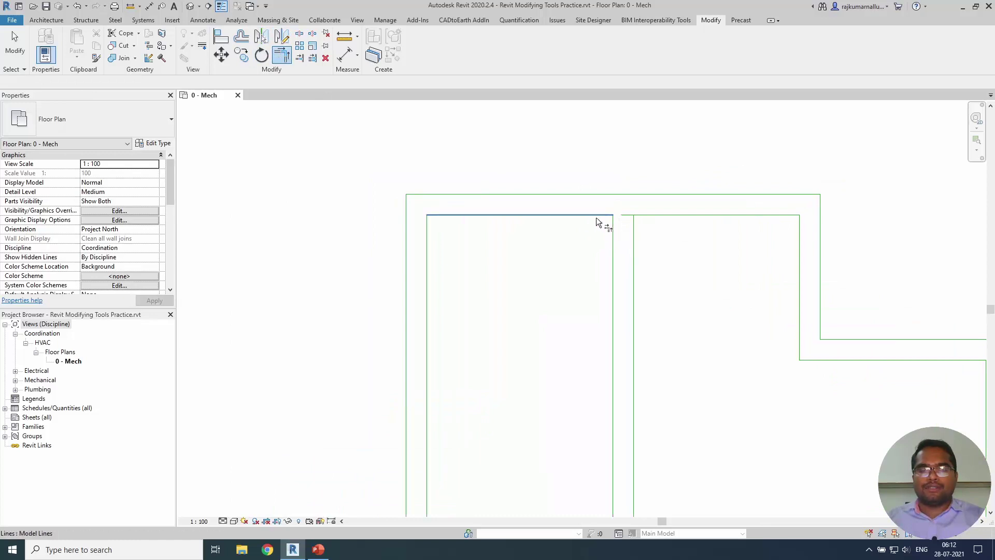
left_click(596, 217)
left_click(633, 234)
left_click(646, 215)
scroll(596, 159, "down", 2)
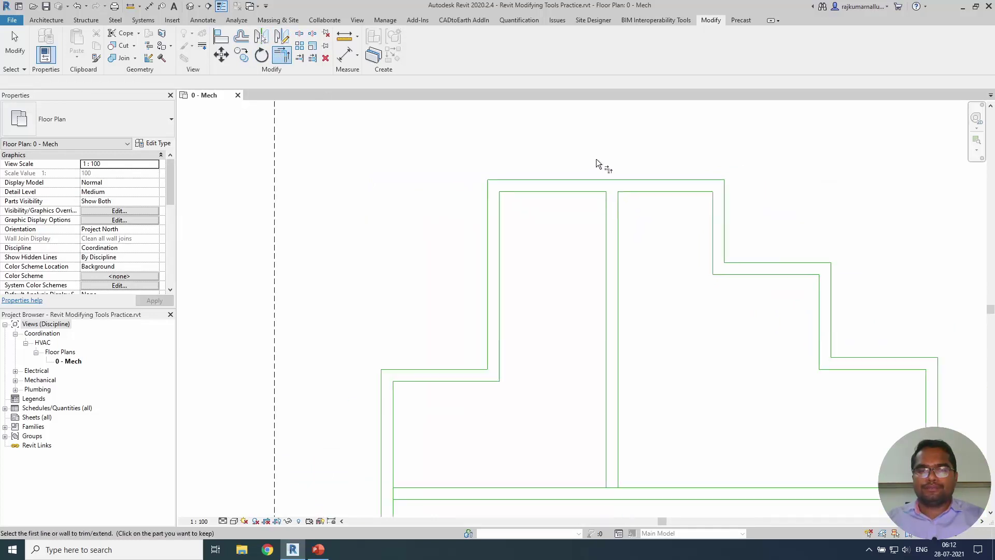
scroll(652, 329, "down", 1)
scroll(681, 308, "up", 2)
scroll(681, 307, "up", 2)
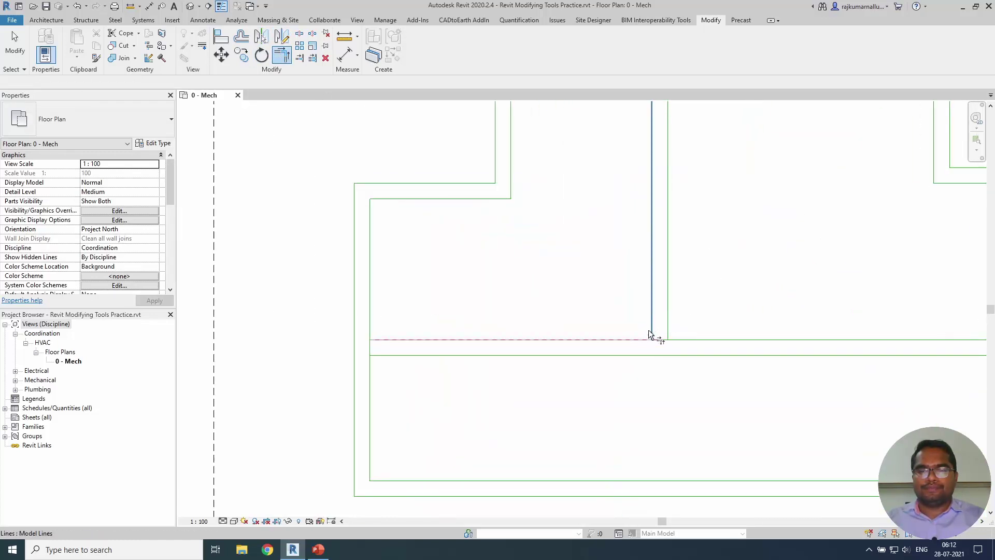
Step: Trim the inner vertical line's stub at the lower room's corner and finish trimming
left_click(669, 325)
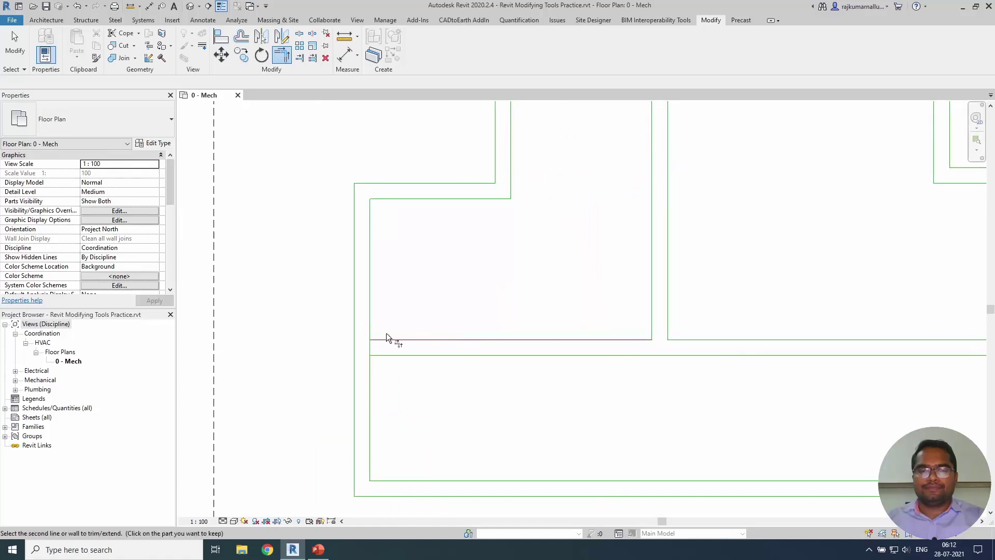
scroll(458, 356, "down", 2)
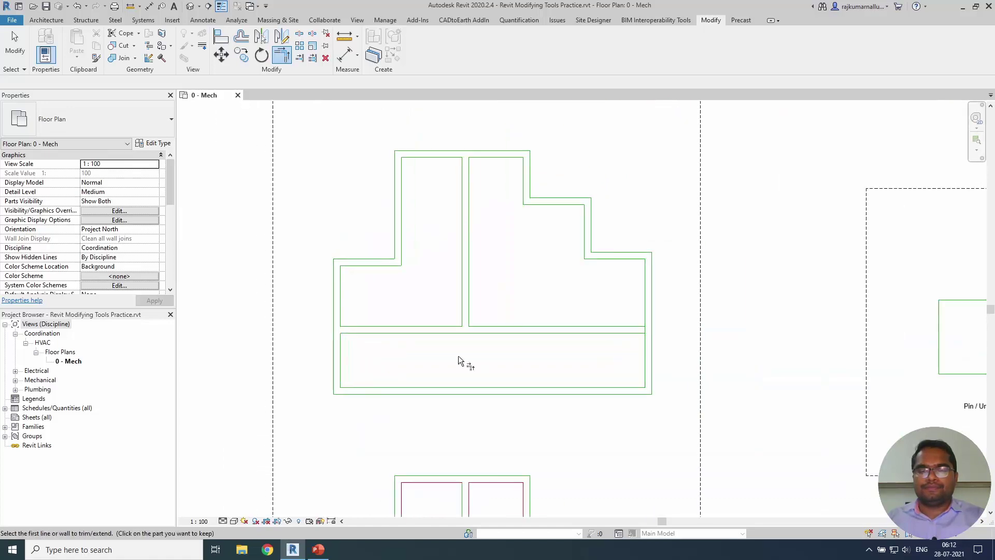
scroll(645, 333, "up", 1)
scroll(644, 335, "up", 1)
left_click(629, 331)
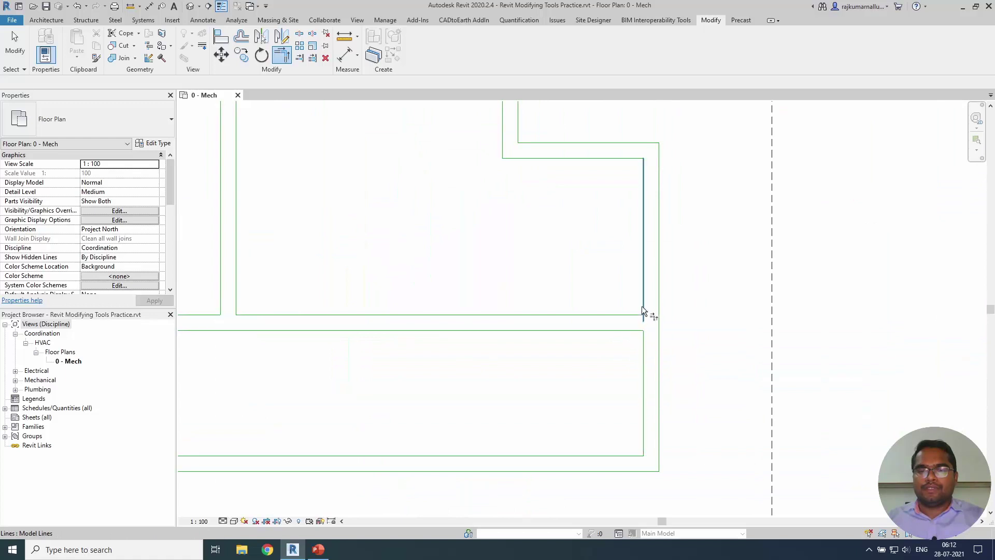
scroll(680, 291, "down", 2)
scroll(541, 319, "down", 2)
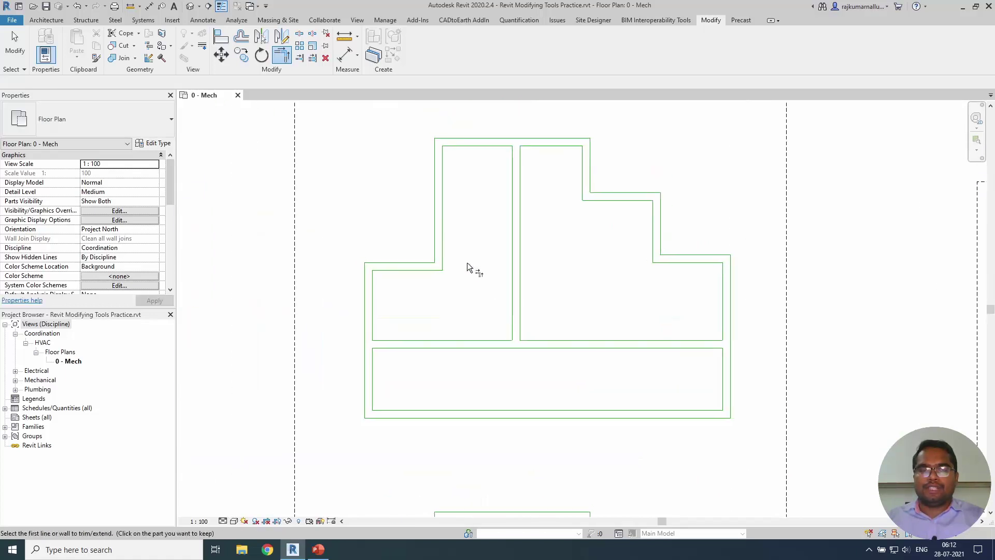
scroll(468, 262, "down", 1)
scroll(518, 307, "up", 1)
key("Escape")
mouse_move(698, 324)
middle_mouse_down()
mouse_move(528, 311)
mouse_move(458, 289)
middle_mouse_up()
Step: Select the whole green rectangle with Tab, move it, then return it
scroll(651, 294, "up", 2)
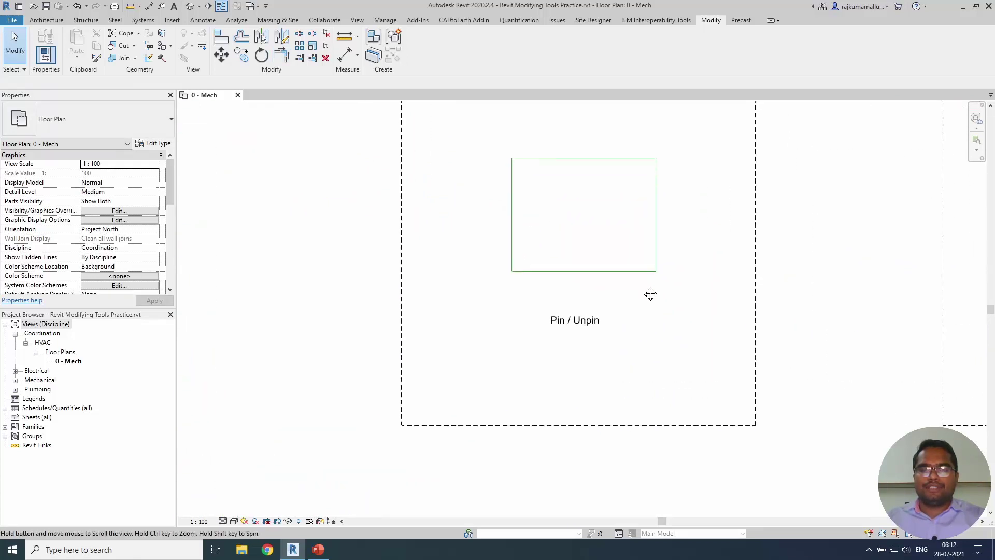
middle_click_drag(652, 293, 655, 357)
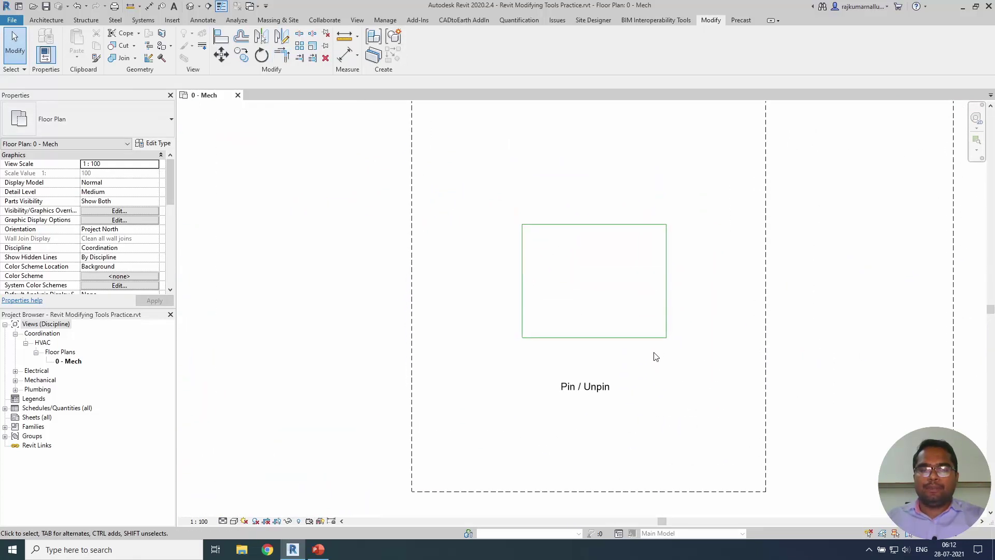
left_click(597, 225)
middle_click_drag(609, 250, 630, 270)
key("Tab")
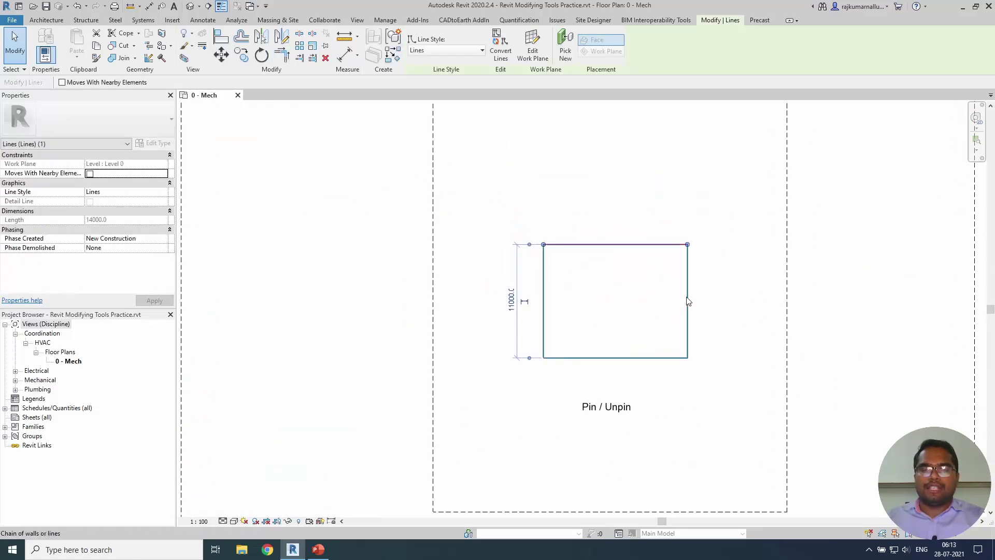
left_click(688, 288)
mouse_move(688, 288)
left_mouse_down()
mouse_move(713, 214)
mouse_move(684, 282)
left_mouse_up()
left_click(618, 280)
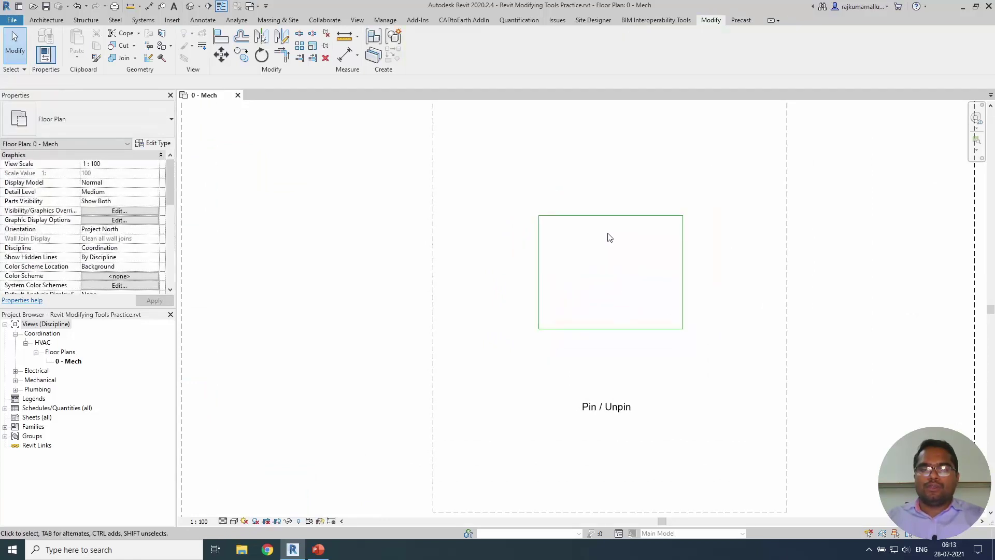
Step: Pin the rectangle's top line in place and deselect it
left_click(607, 223)
scroll(609, 232, "up", 1)
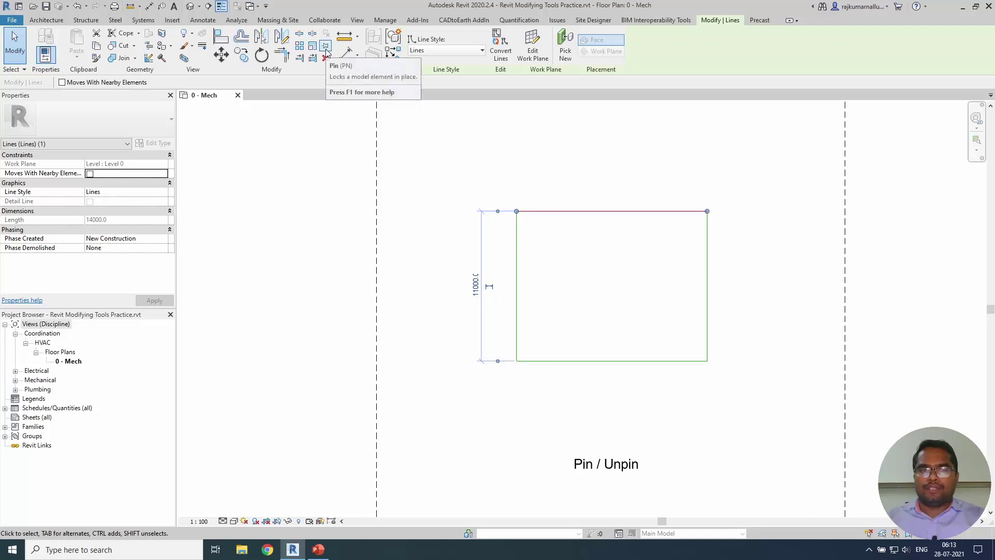
left_click(326, 49)
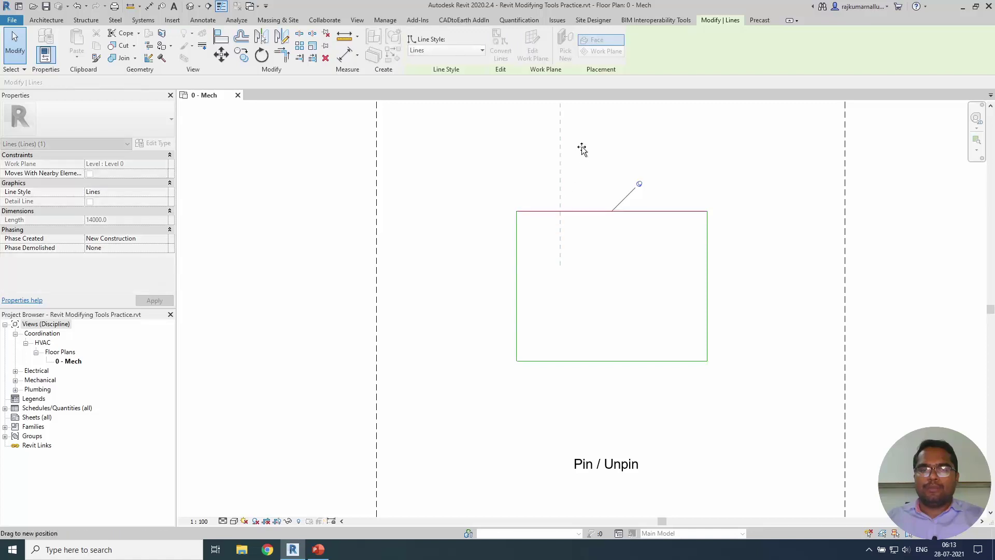
left_click(584, 226)
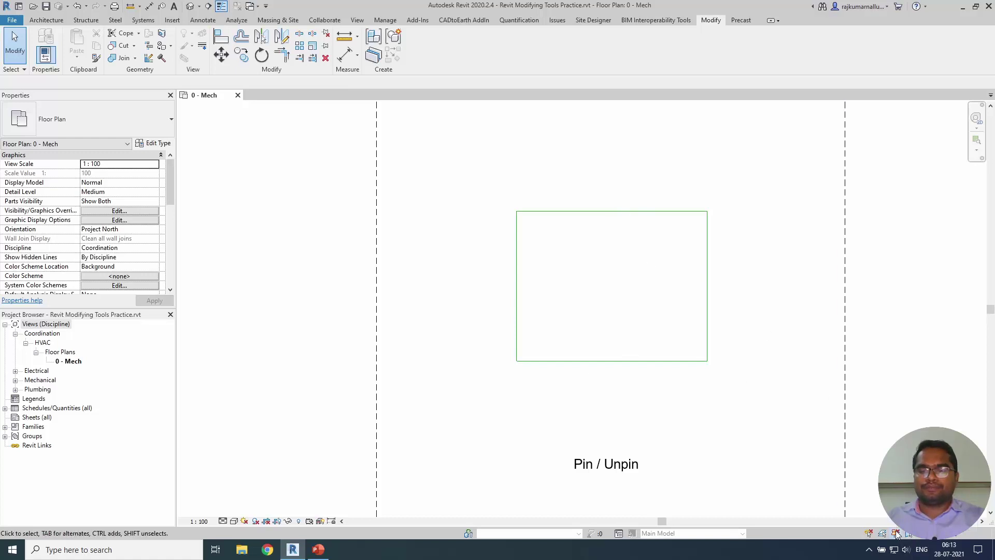
Step: Drag the rectangle's bottom, right and left edges outward to enlarge it
left_click(636, 212)
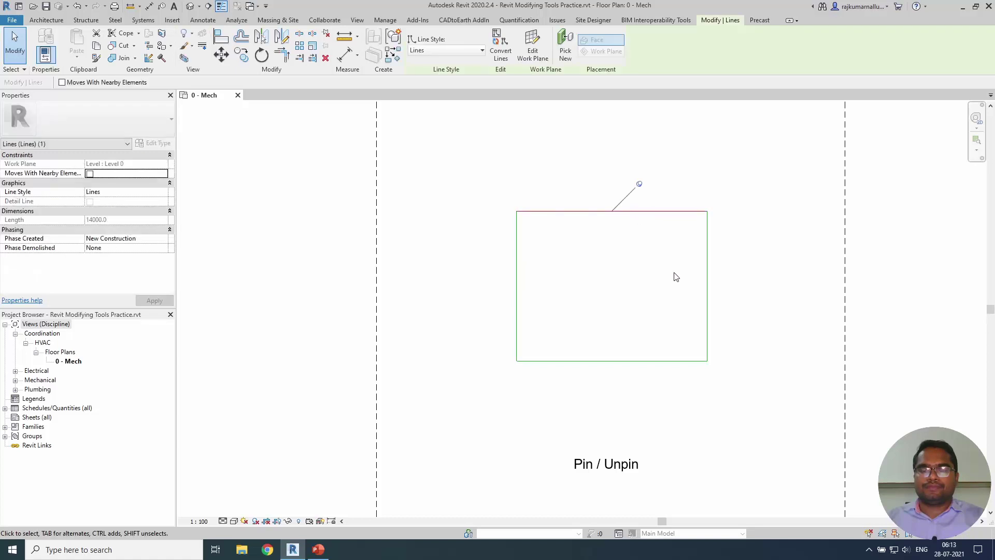
left_click(657, 360)
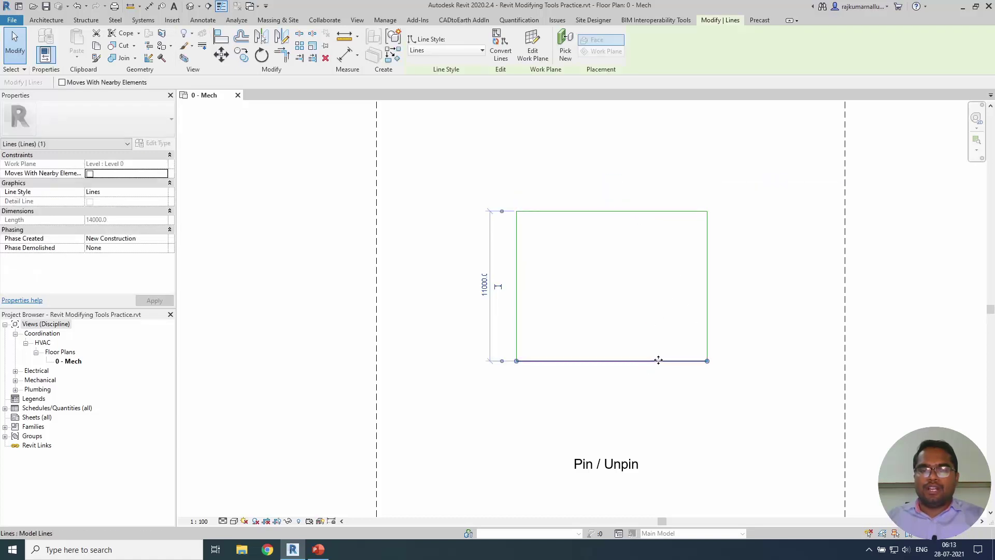
left_click_drag(657, 359, 679, 409)
left_click(706, 332)
left_click_drag(707, 327, 788, 327)
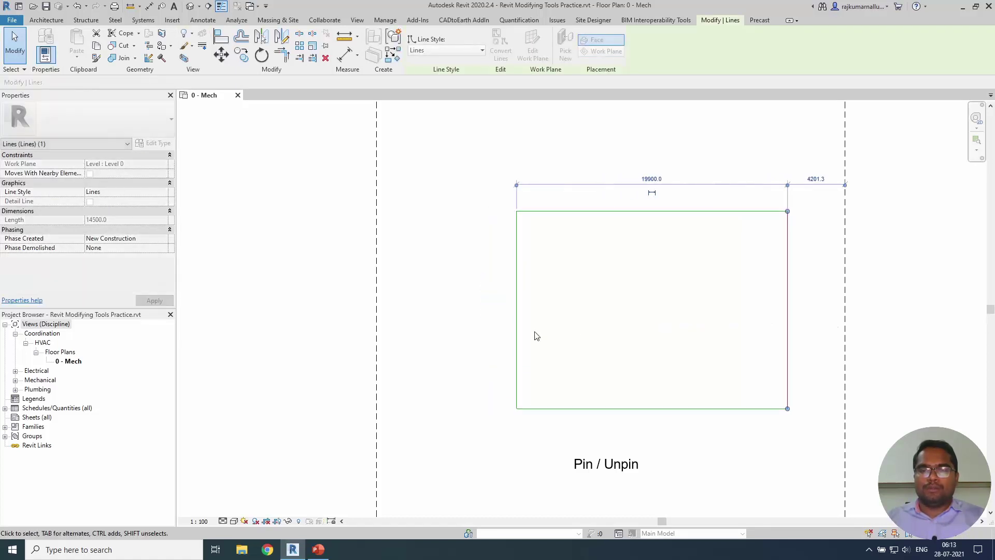
left_click(516, 316)
left_click_drag(516, 316, 436, 300)
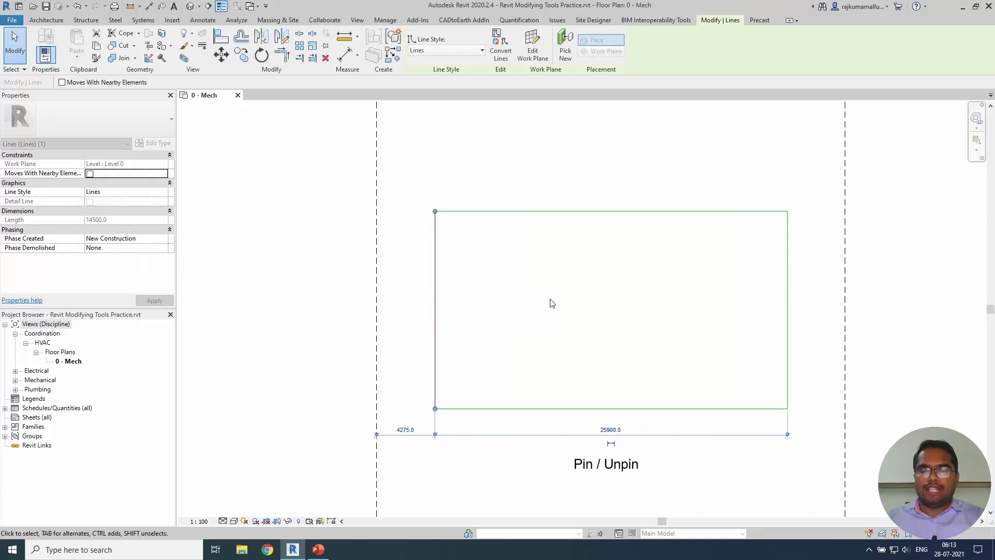
Step: Unpin the top edge and drag it upward to make the rectangle taller
left_click(570, 213)
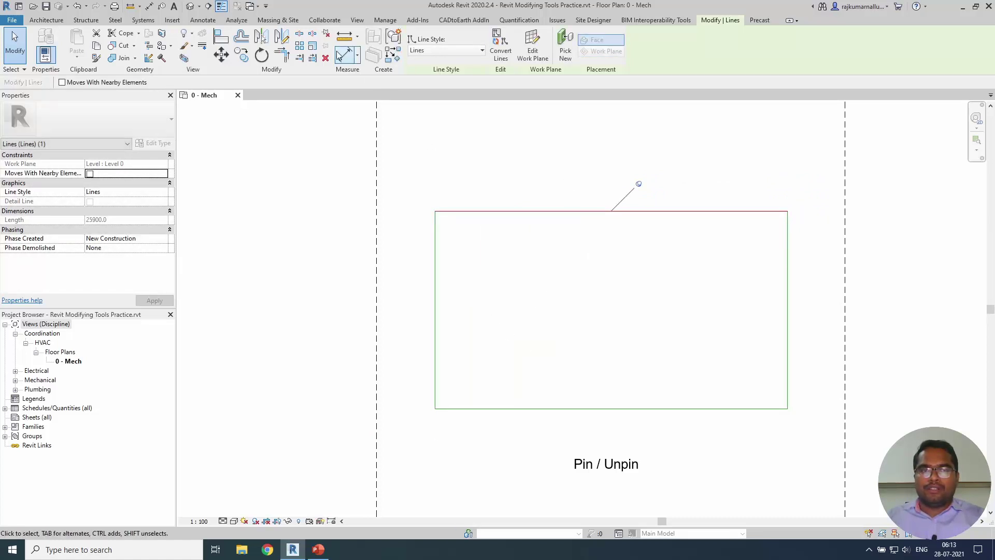
left_click(326, 35)
left_click_drag(553, 211, 555, 145)
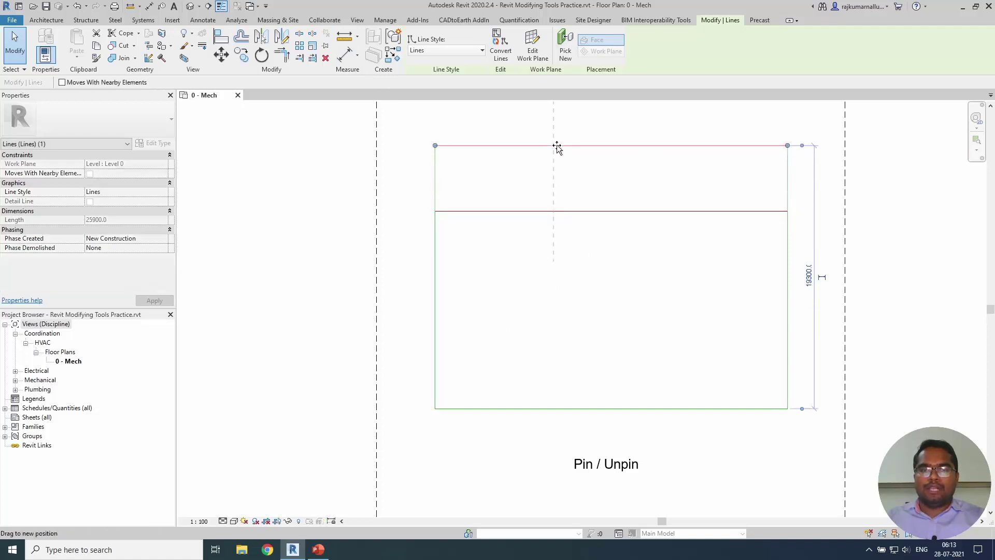
left_click(586, 223)
scroll(586, 222, "down", 4)
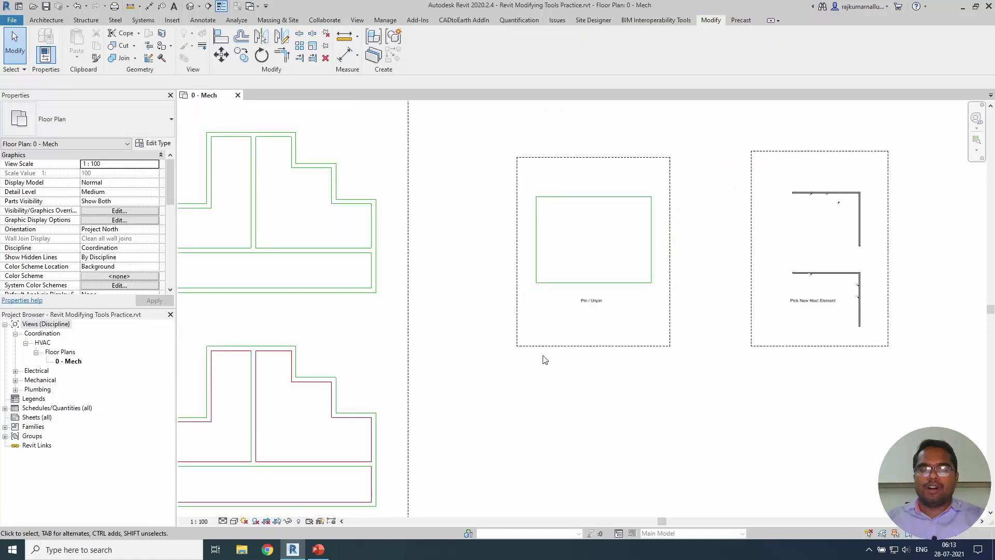
Step: Drag the left, right and bottom edges inward to form a 15000 x 15000 square
left_click(593, 284)
scroll(593, 284, "up", 2)
scroll(593, 284, "up", 1)
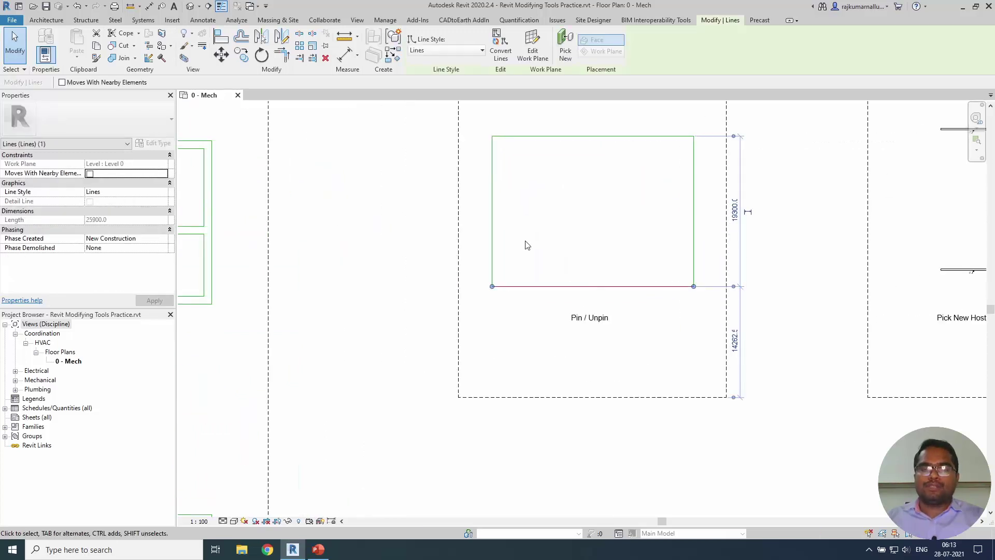
left_click(491, 218)
left_click_drag(489, 216, 540, 224)
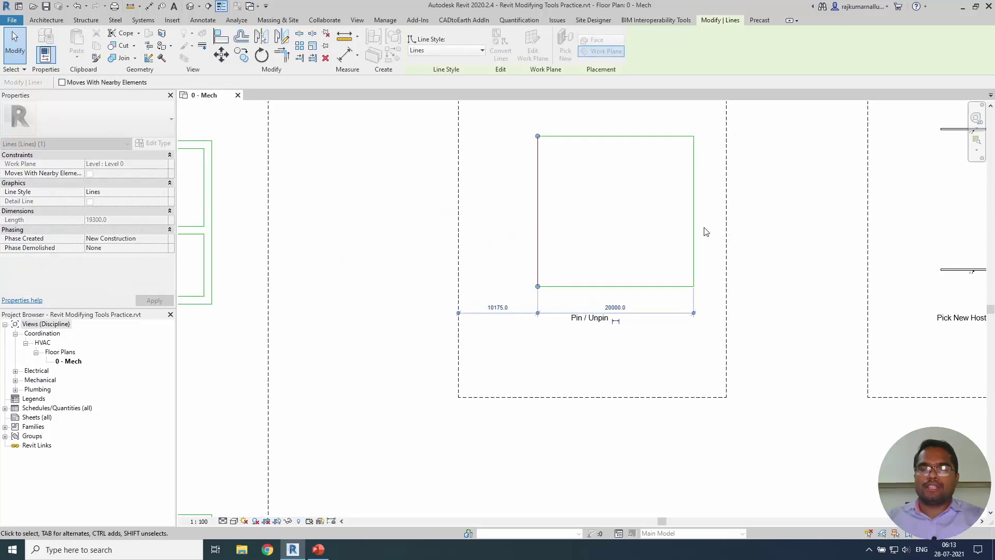
left_click(694, 218)
left_click_drag(693, 204, 653, 203)
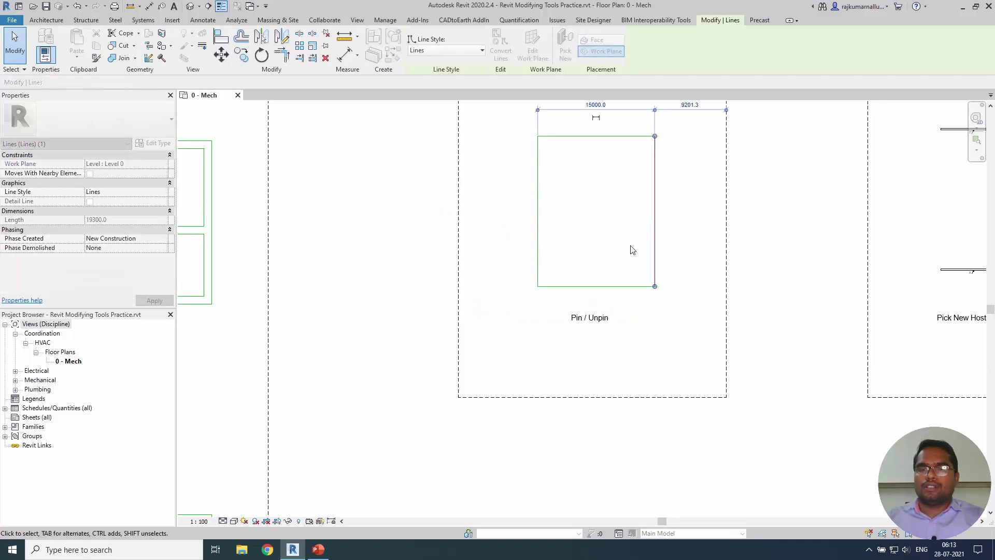
left_click(611, 286)
left_click_drag(611, 286, 606, 252)
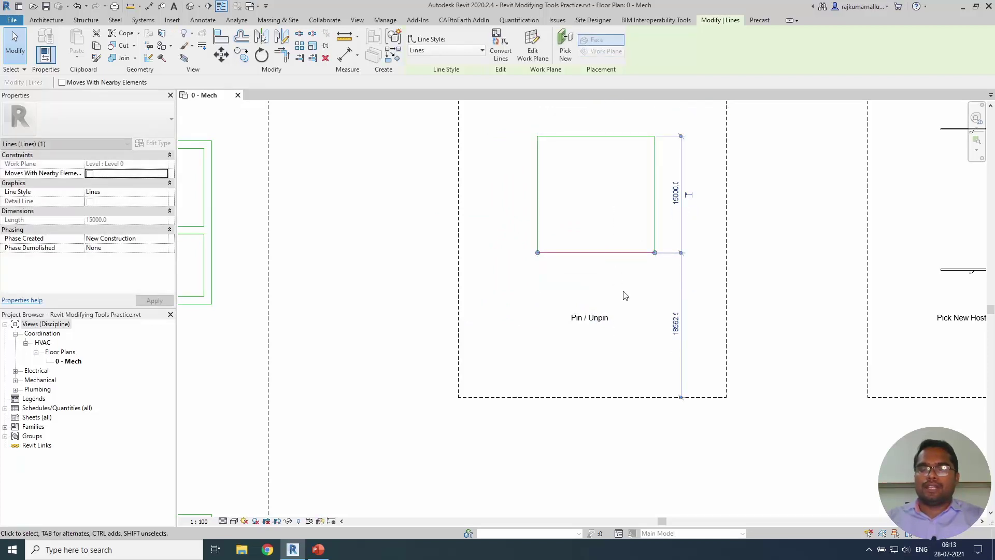
Step: Select all four lines of the square, then clear the selection
middle_click_drag(632, 300, 605, 330)
scroll(581, 335, "down", 2)
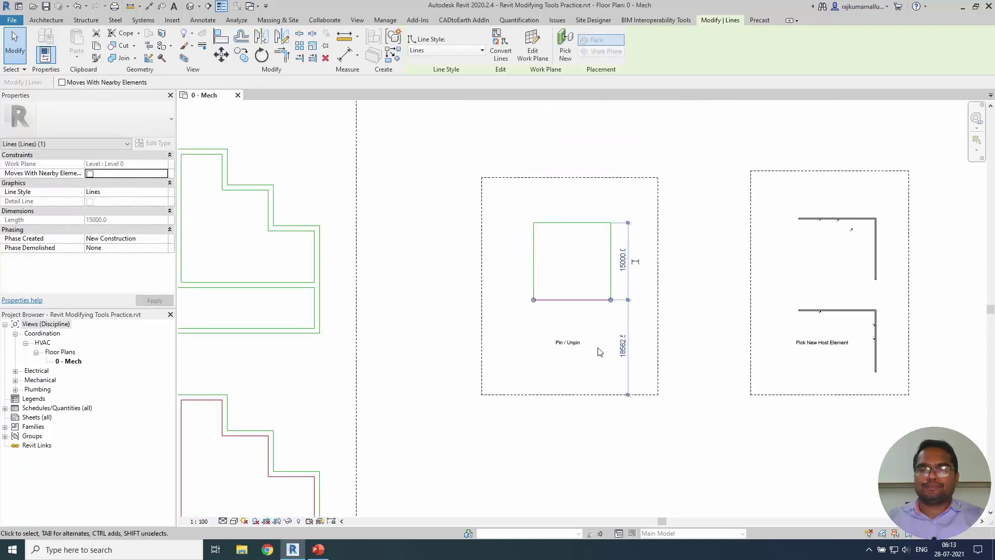
left_click(614, 334)
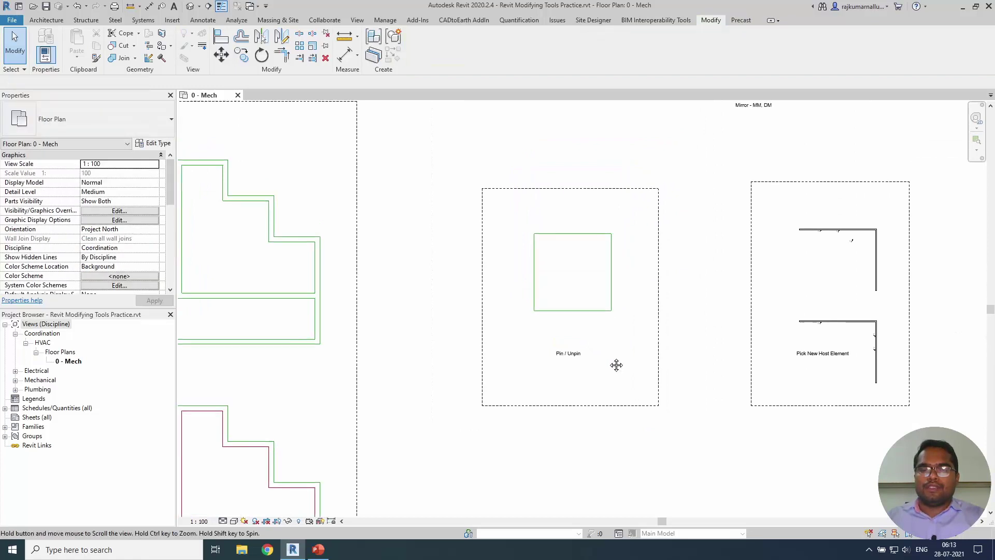
middle_click_drag(609, 360, 609, 389)
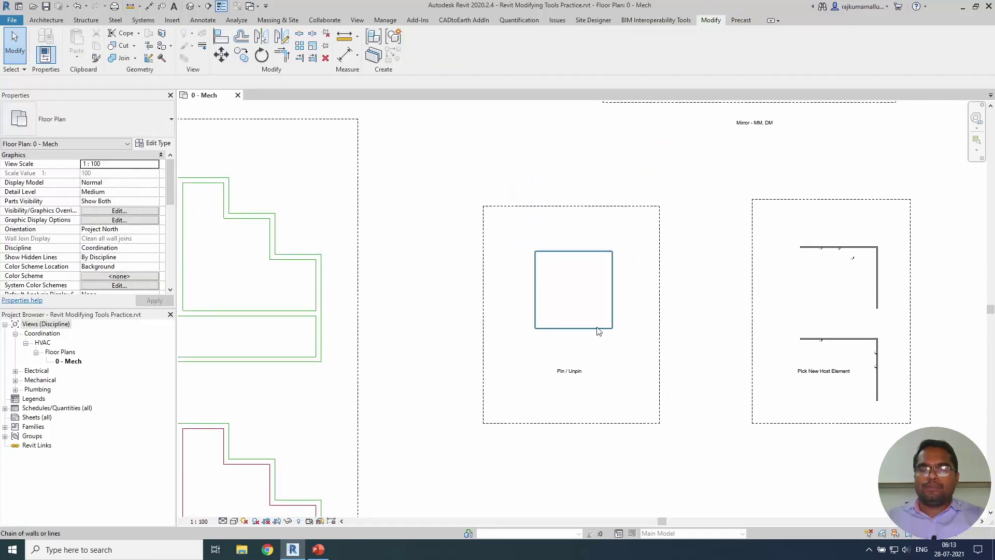
left_click(598, 330)
scroll(597, 329, "up", 1)
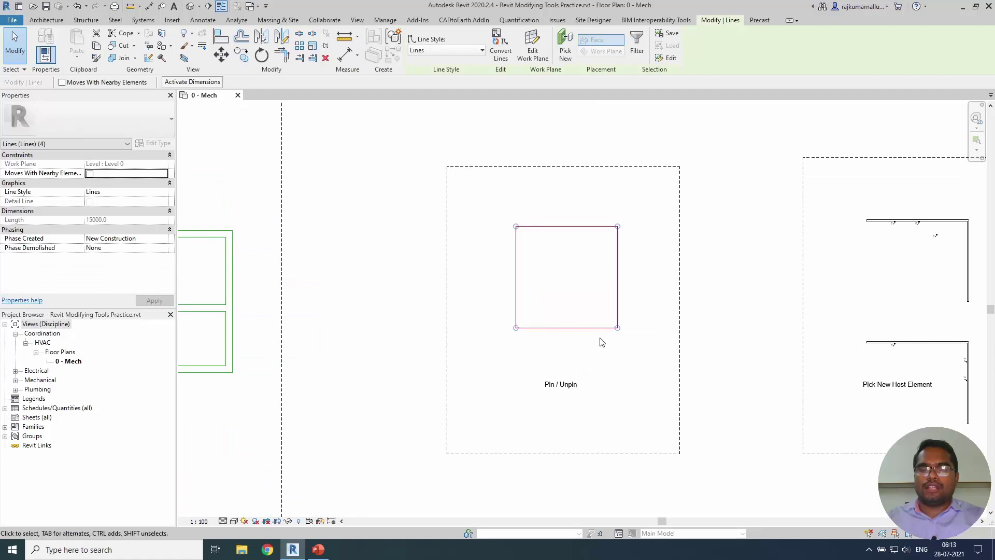
key("Escape")
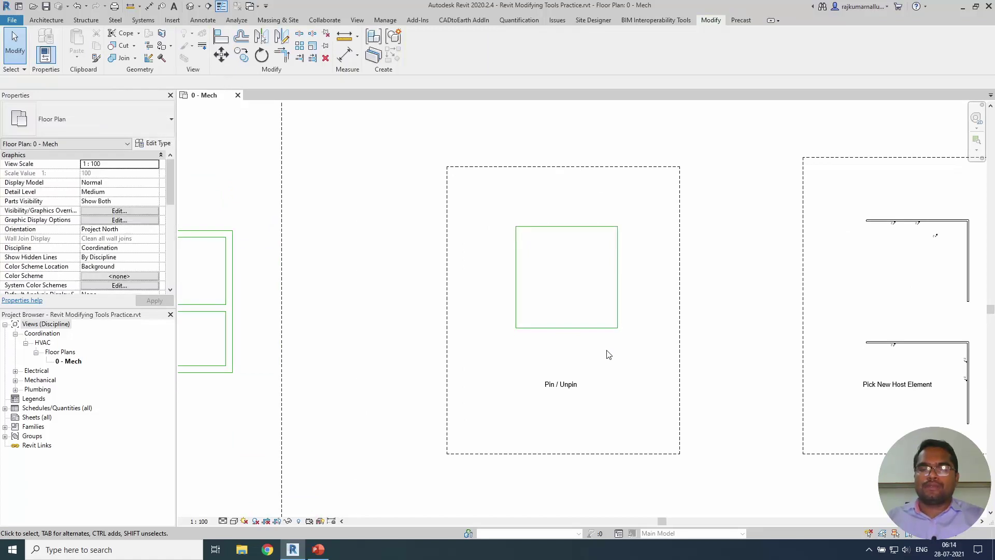
middle_click_drag(646, 367, 618, 371)
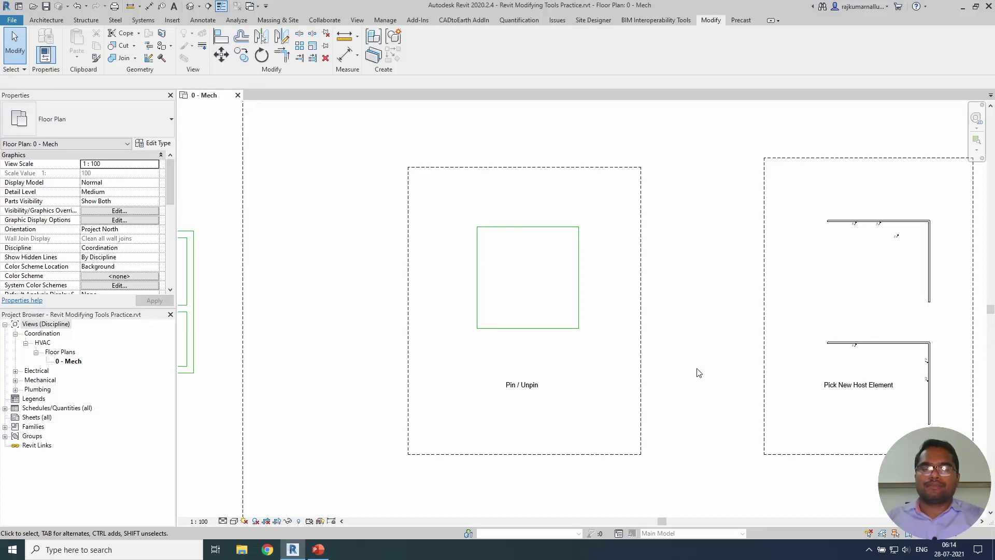
mouse_move(698, 372)
middle_mouse_down()
mouse_move(497, 378)
mouse_move(622, 380)
middle_mouse_up()
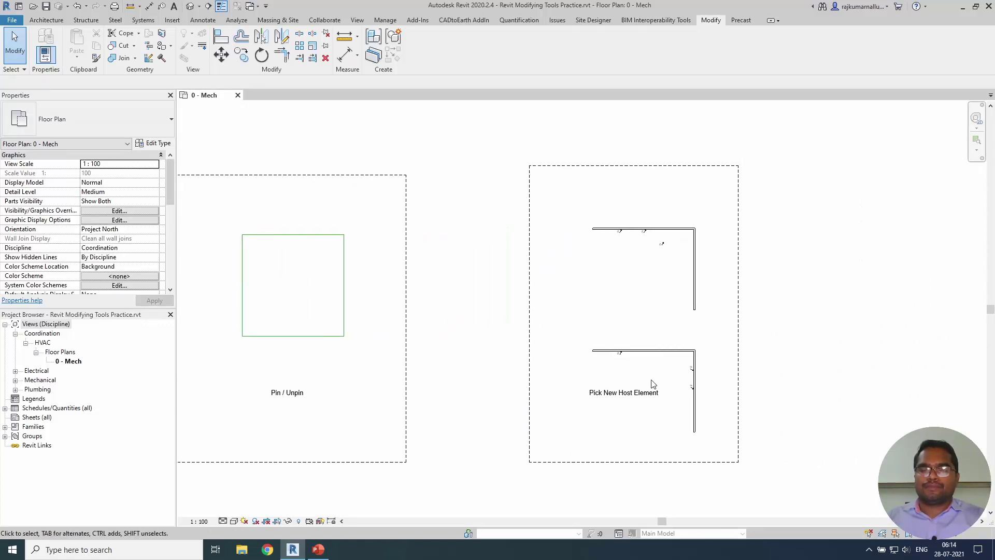
scroll(639, 399, "up", 1)
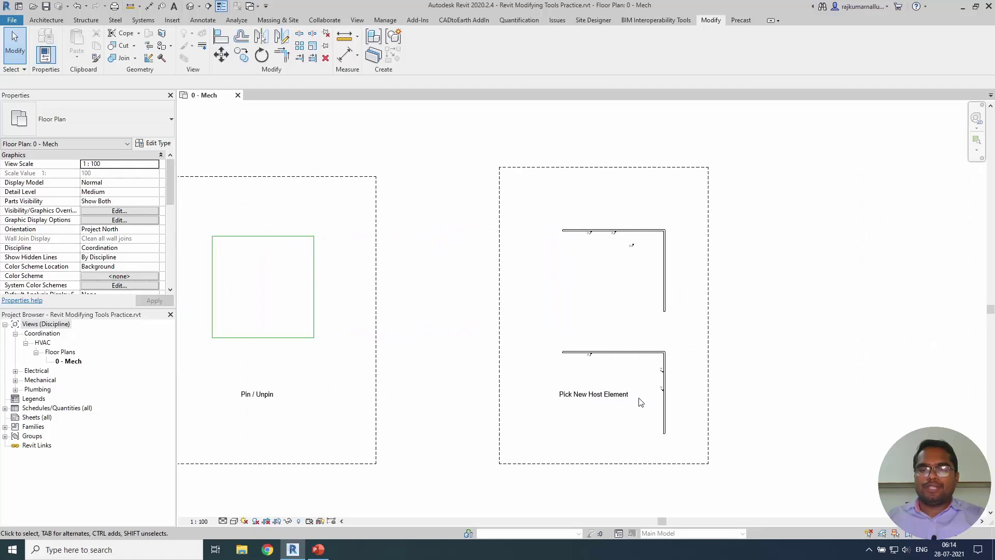
scroll(638, 408, "up", 1)
middle_click_drag(637, 408, 617, 428)
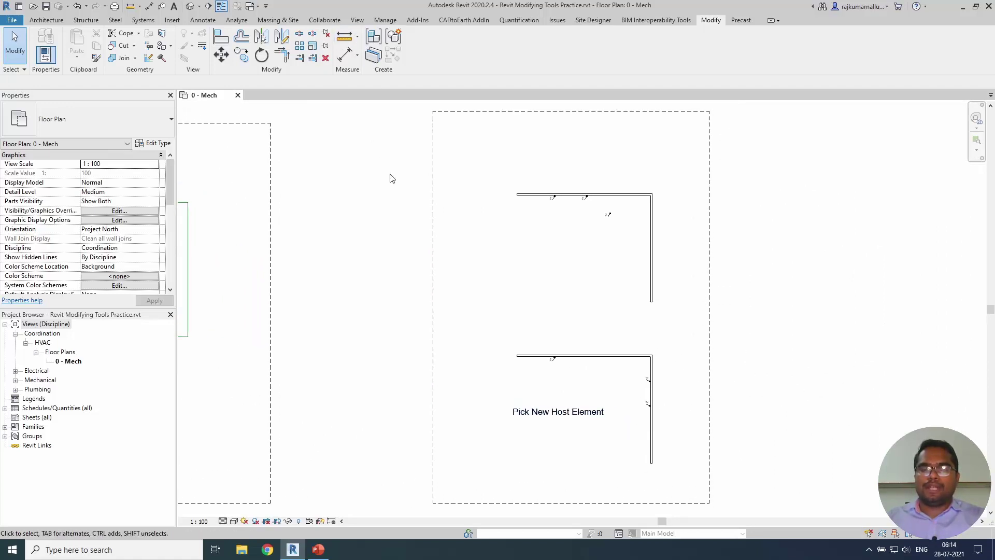
scroll(598, 222, "up", 1)
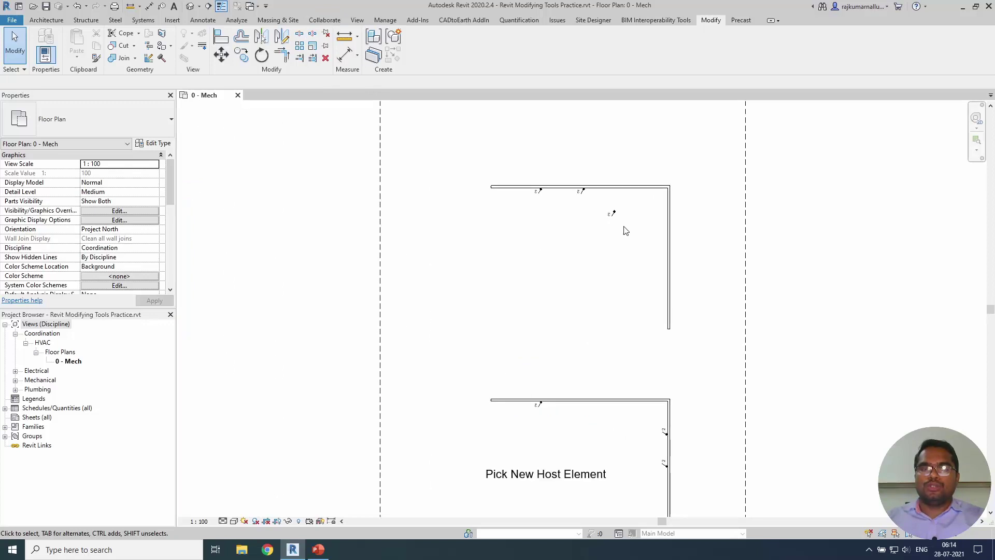
scroll(625, 230, "up", 1)
scroll(625, 229, "up", 1)
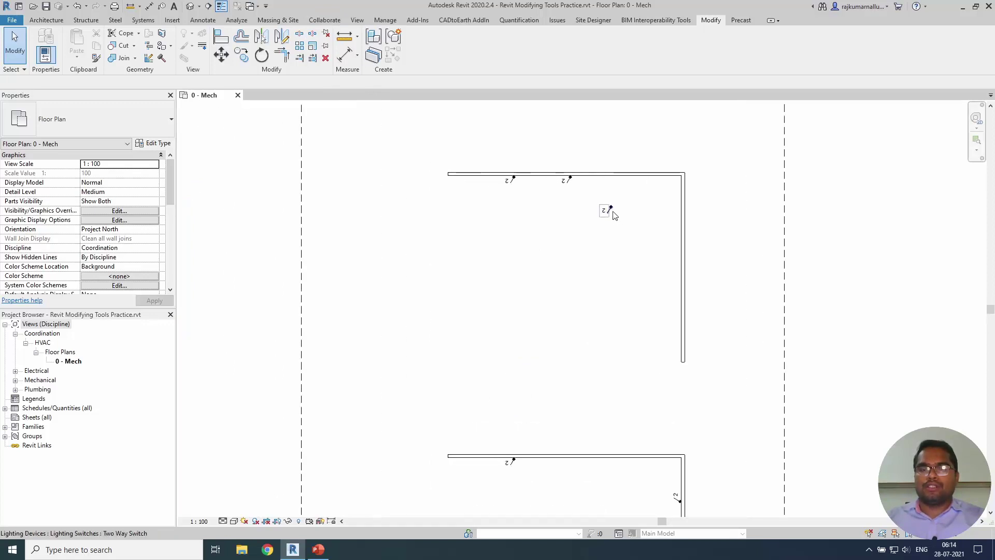
left_click(610, 210)
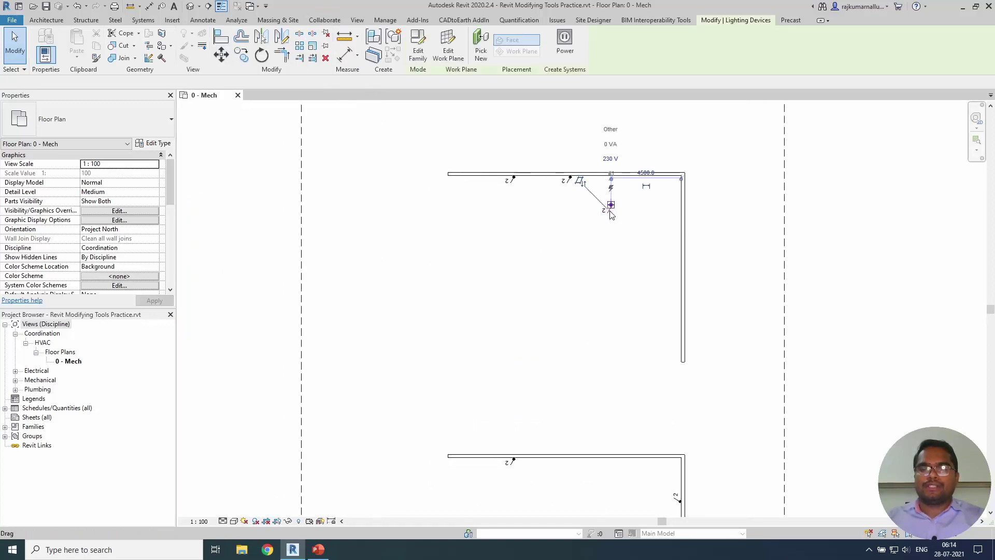
left_click(617, 240)
mouse_move(608, 289)
middle_mouse_down()
mouse_move(619, 309)
mouse_move(604, 220)
mouse_move(608, 352)
middle_mouse_up()
scroll(583, 232, "up", 2)
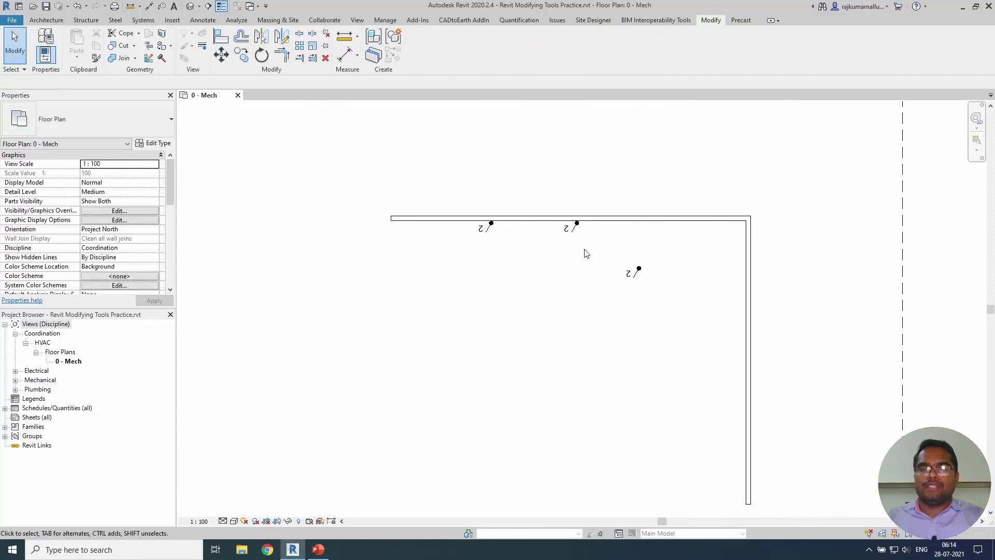
left_click(629, 220)
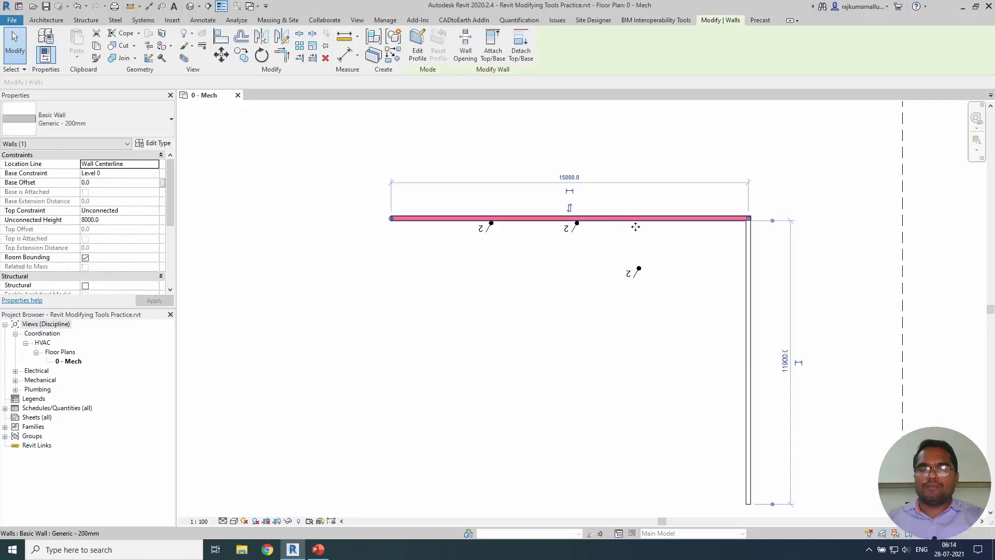
left_click(636, 272)
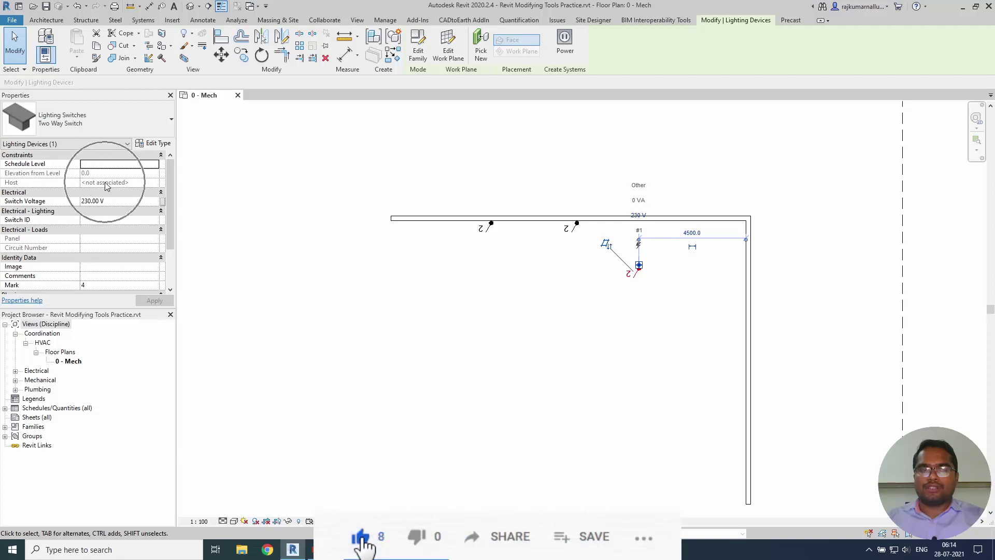
key("Escape")
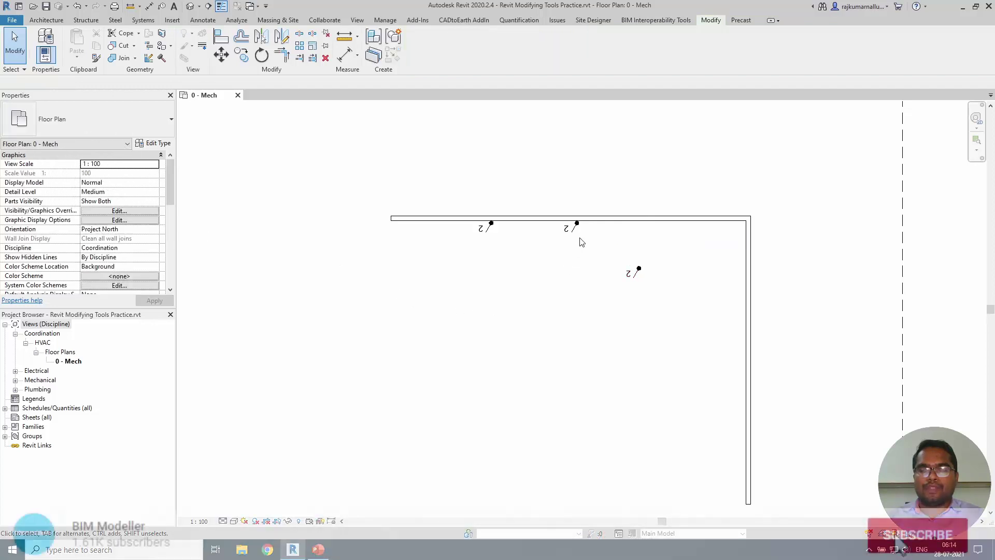
left_click(580, 238)
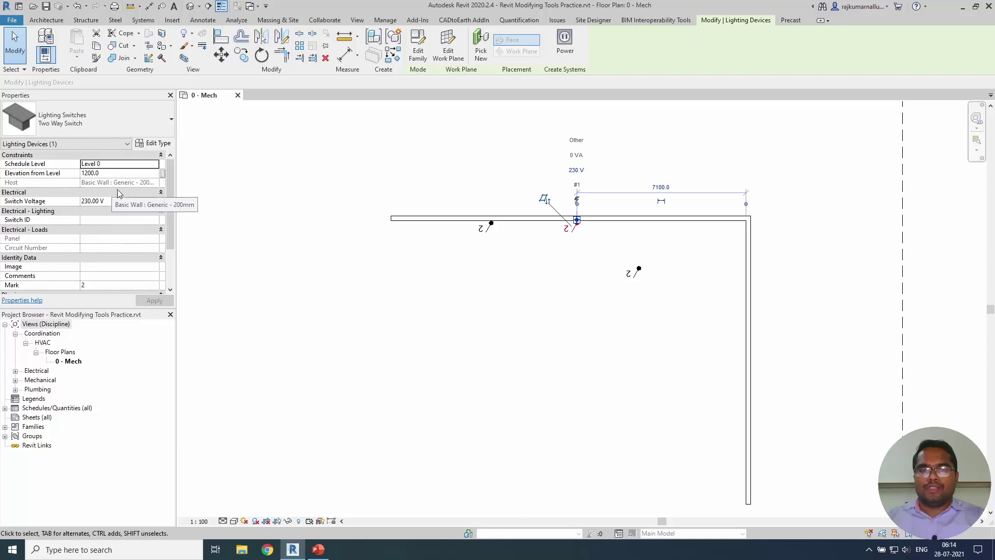
left_click(495, 265)
left_click(488, 226)
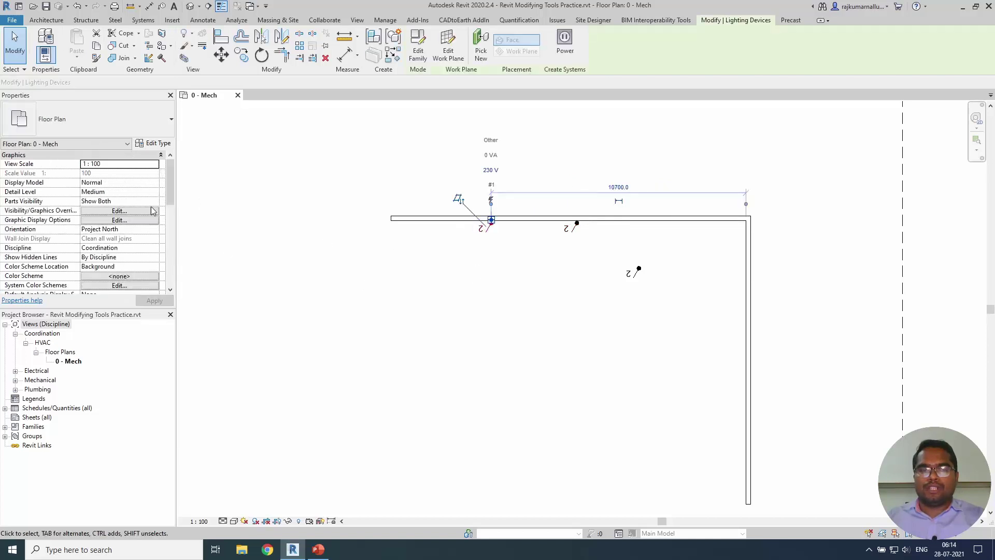
left_click(585, 311)
left_click(633, 274)
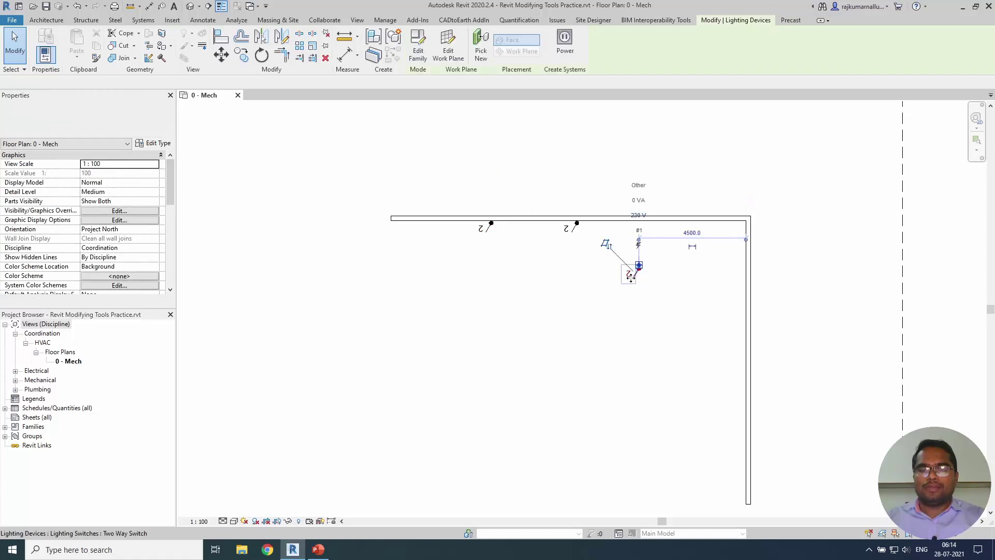
Step: Re-host the unhosted switch onto the right wall's face with Pick New
left_click(479, 54)
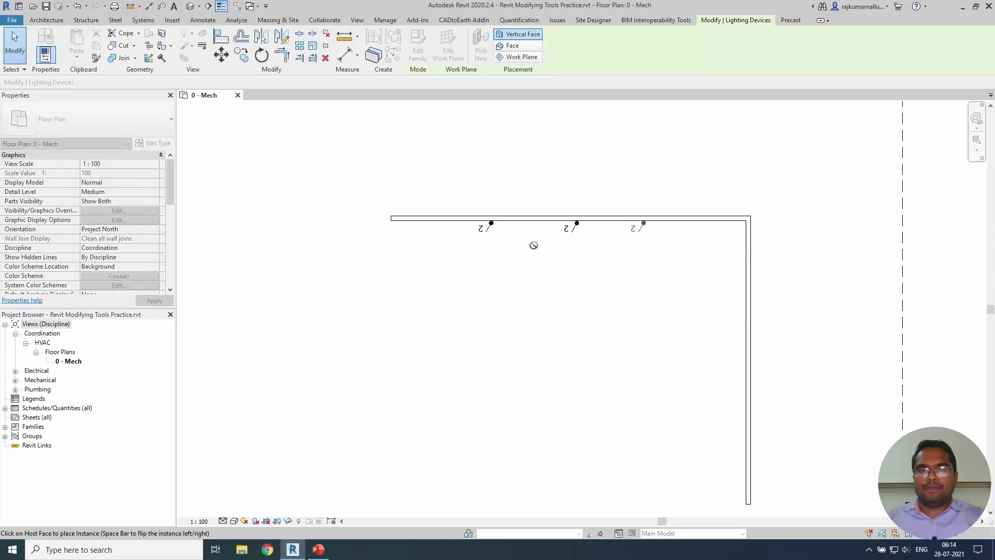
left_click(743, 285)
key("Escape")
key("Escape")
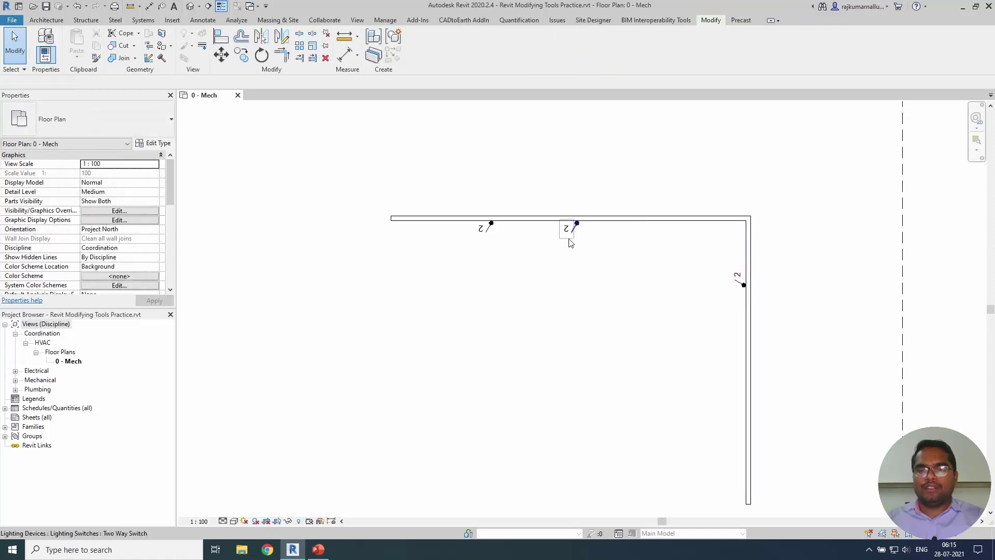
Step: Move the right-hand top-wall switch onto the right wall, placed lower down
left_click(570, 242)
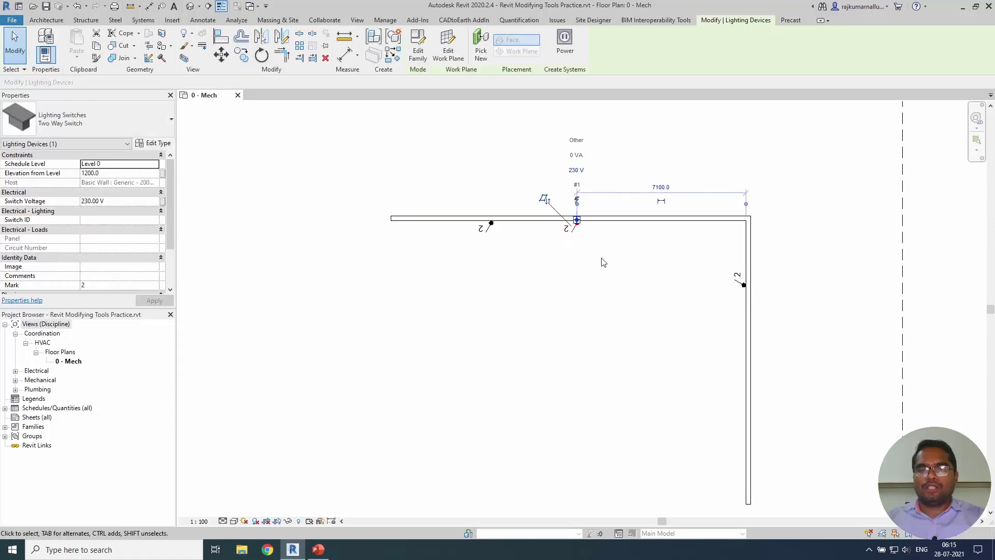
left_click(481, 54)
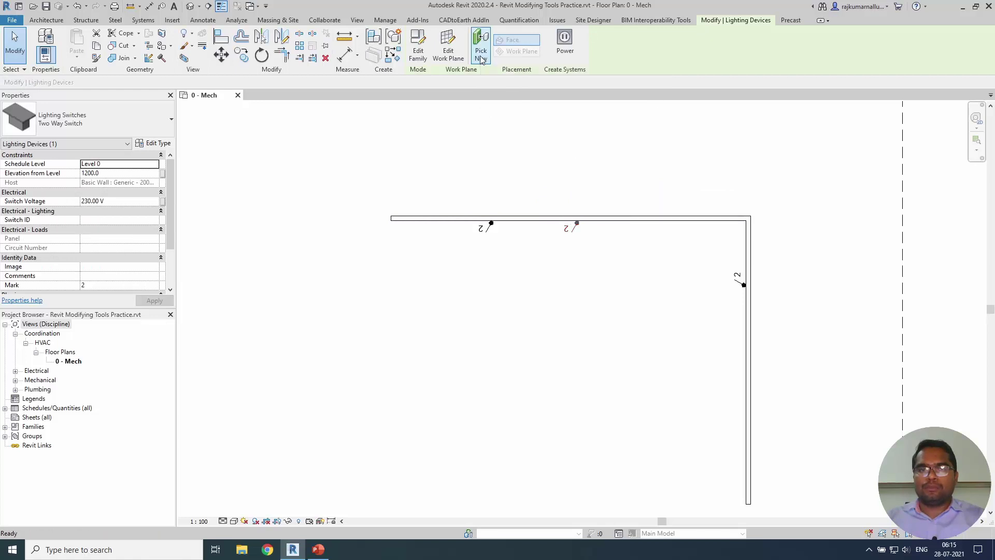
left_click(742, 390)
key("Escape")
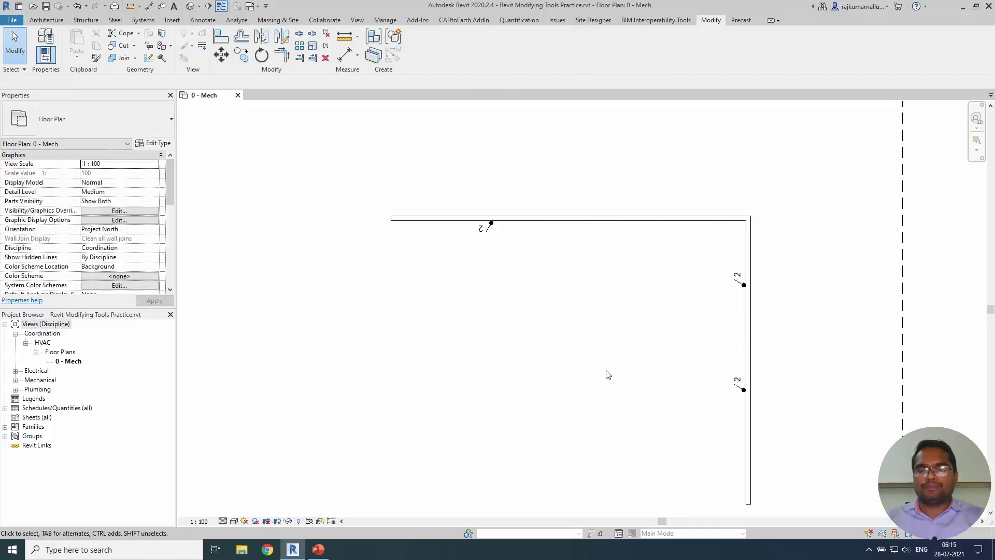
left_click_drag(709, 263, 788, 321)
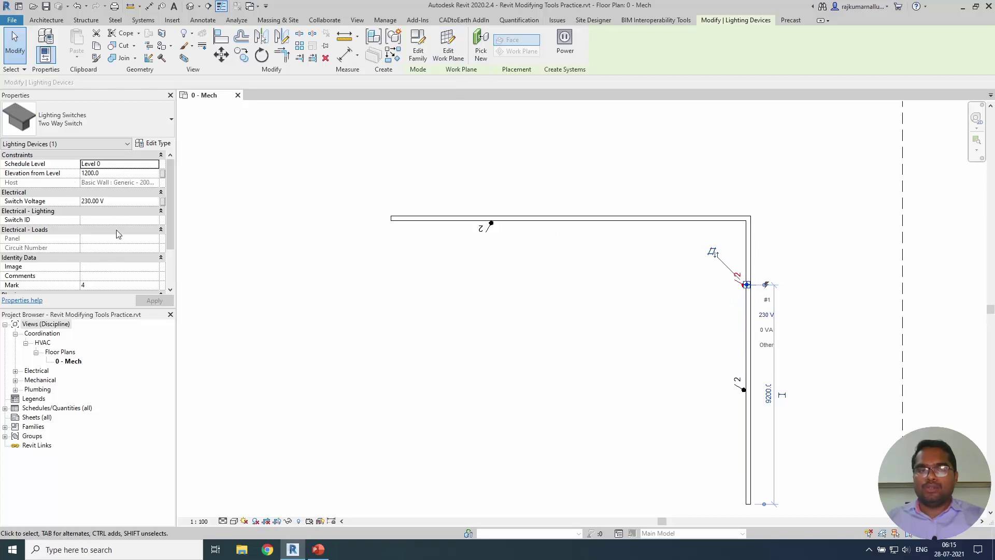
key("Escape")
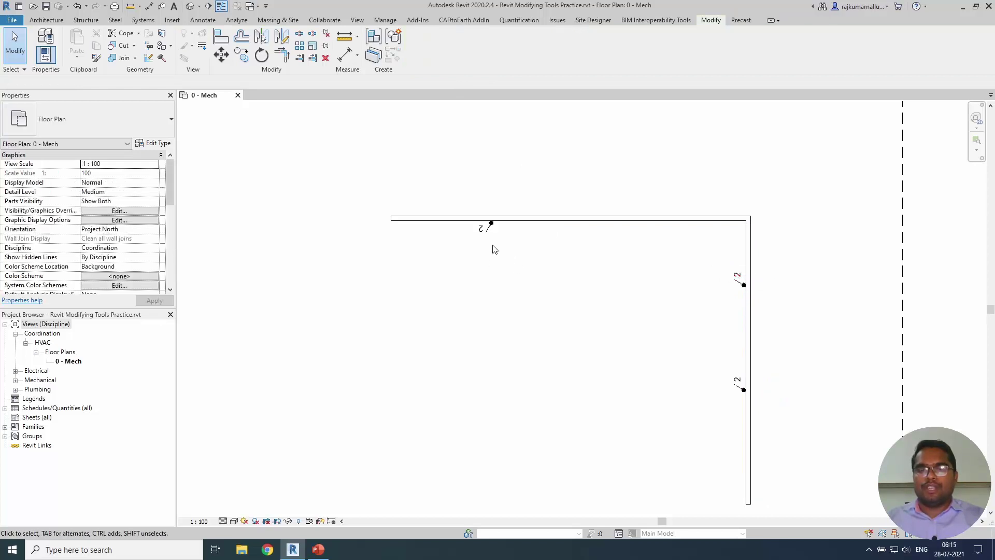
key("c")
key("m")
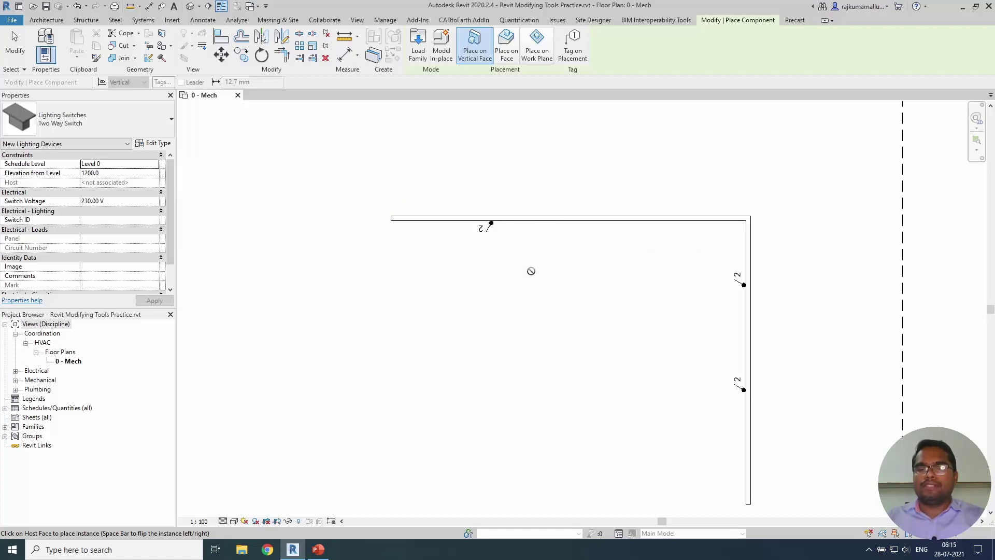
key("Escape")
left_click(489, 223)
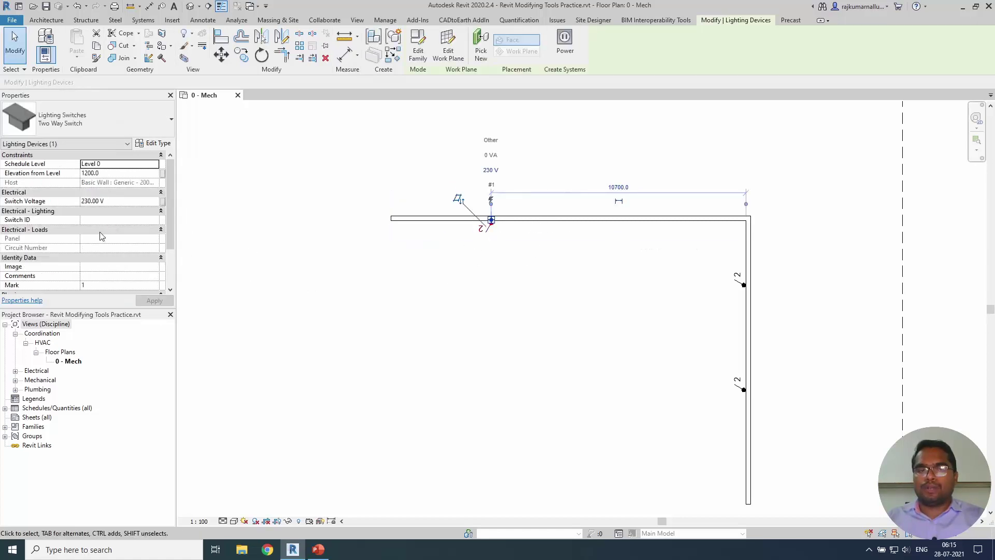
left_click(573, 281)
left_click(490, 228)
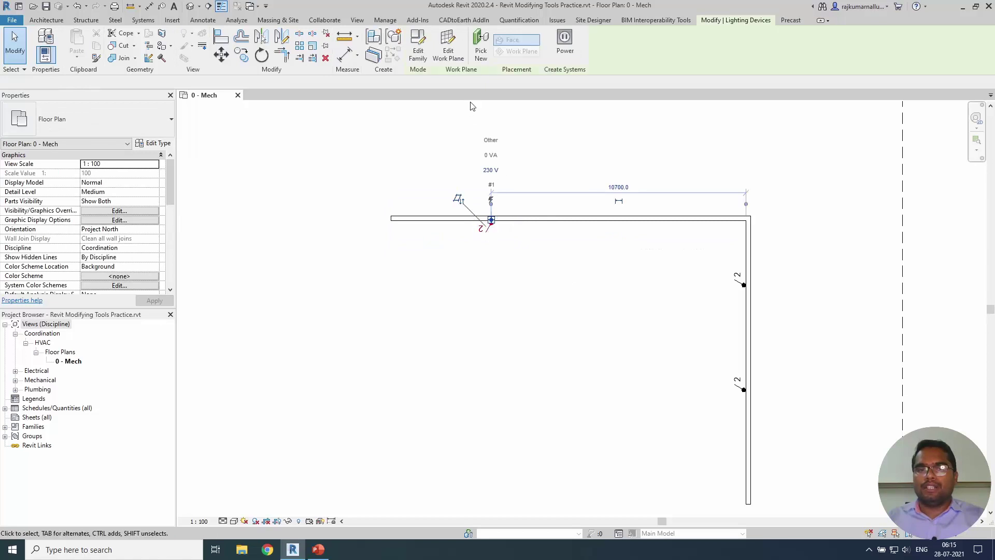
left_click(558, 338)
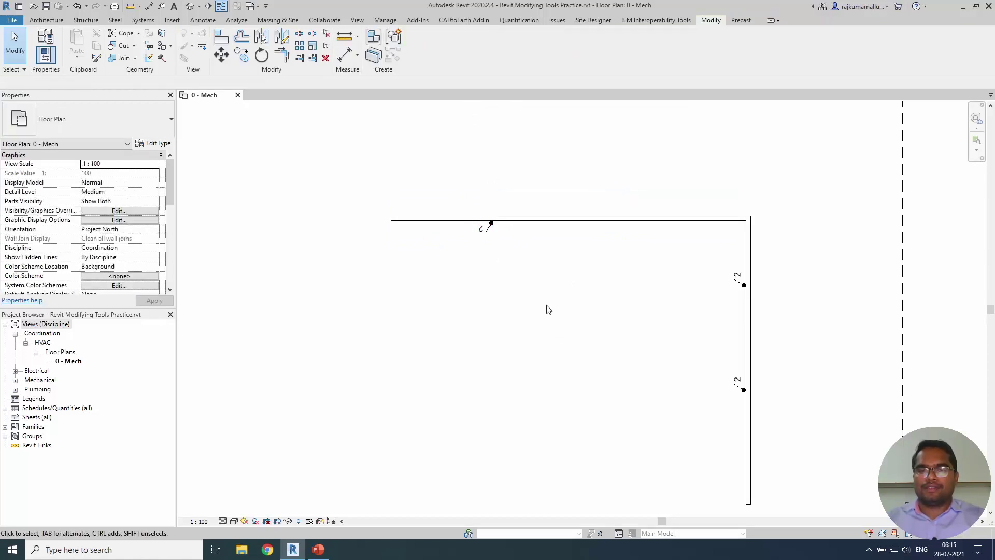
scroll(546, 308, "down", 4)
mouse_move(539, 336)
middle_mouse_down()
mouse_move(564, 295)
mouse_move(562, 220)
middle_mouse_up()
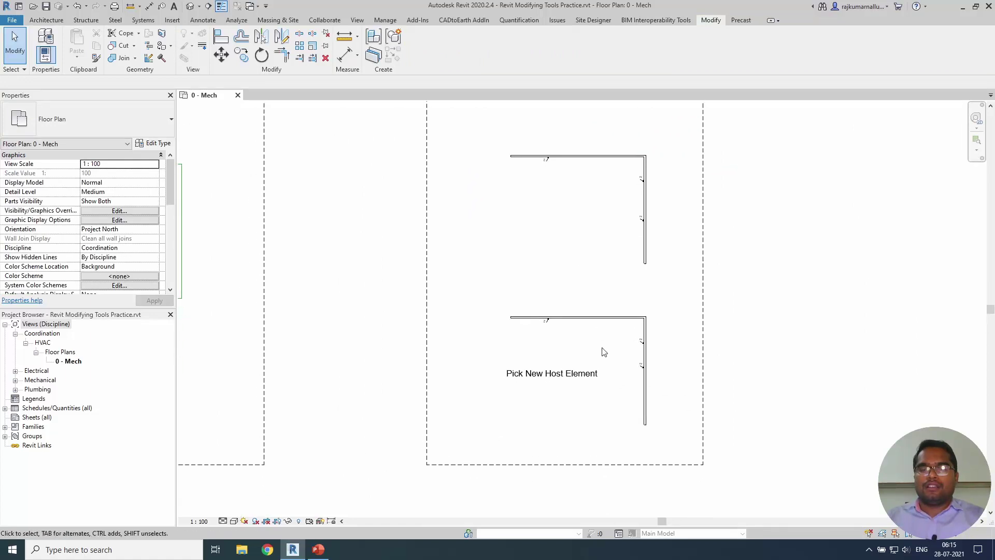
scroll(619, 394, "up", 1)
middle_click_drag(618, 391, 609, 417)
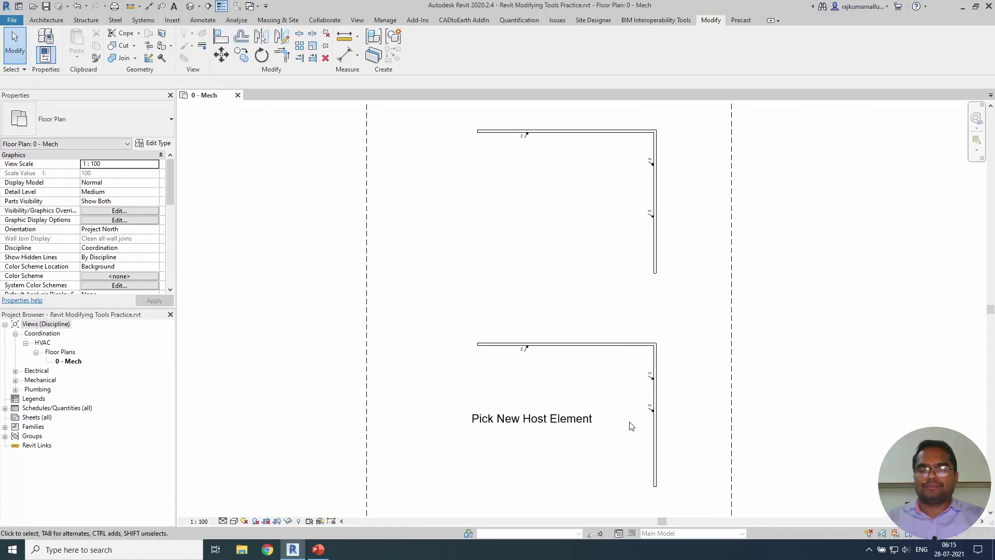
scroll(632, 426, "down", 2)
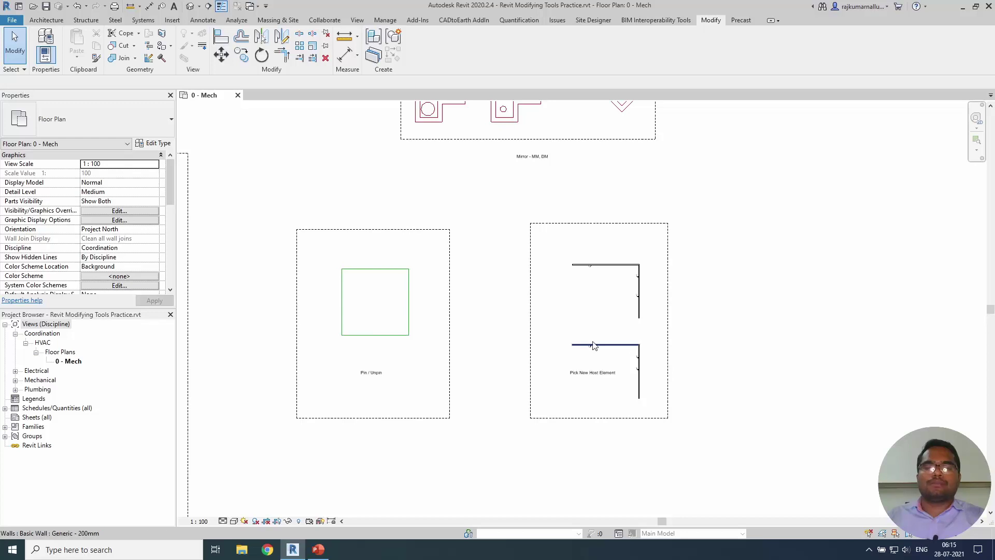
scroll(611, 358, "down", 2)
scroll(609, 373, "down", 2)
scroll(610, 380, "down", 2)
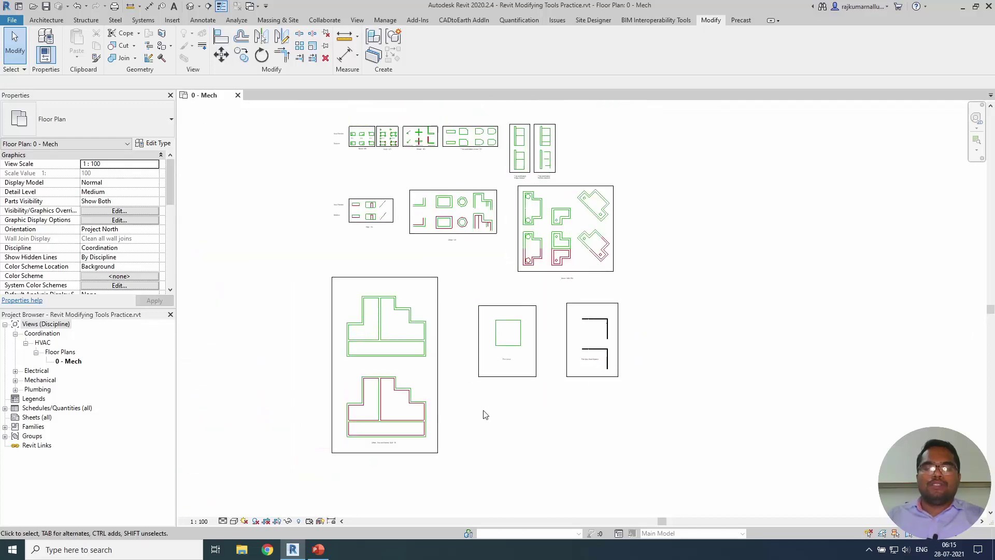